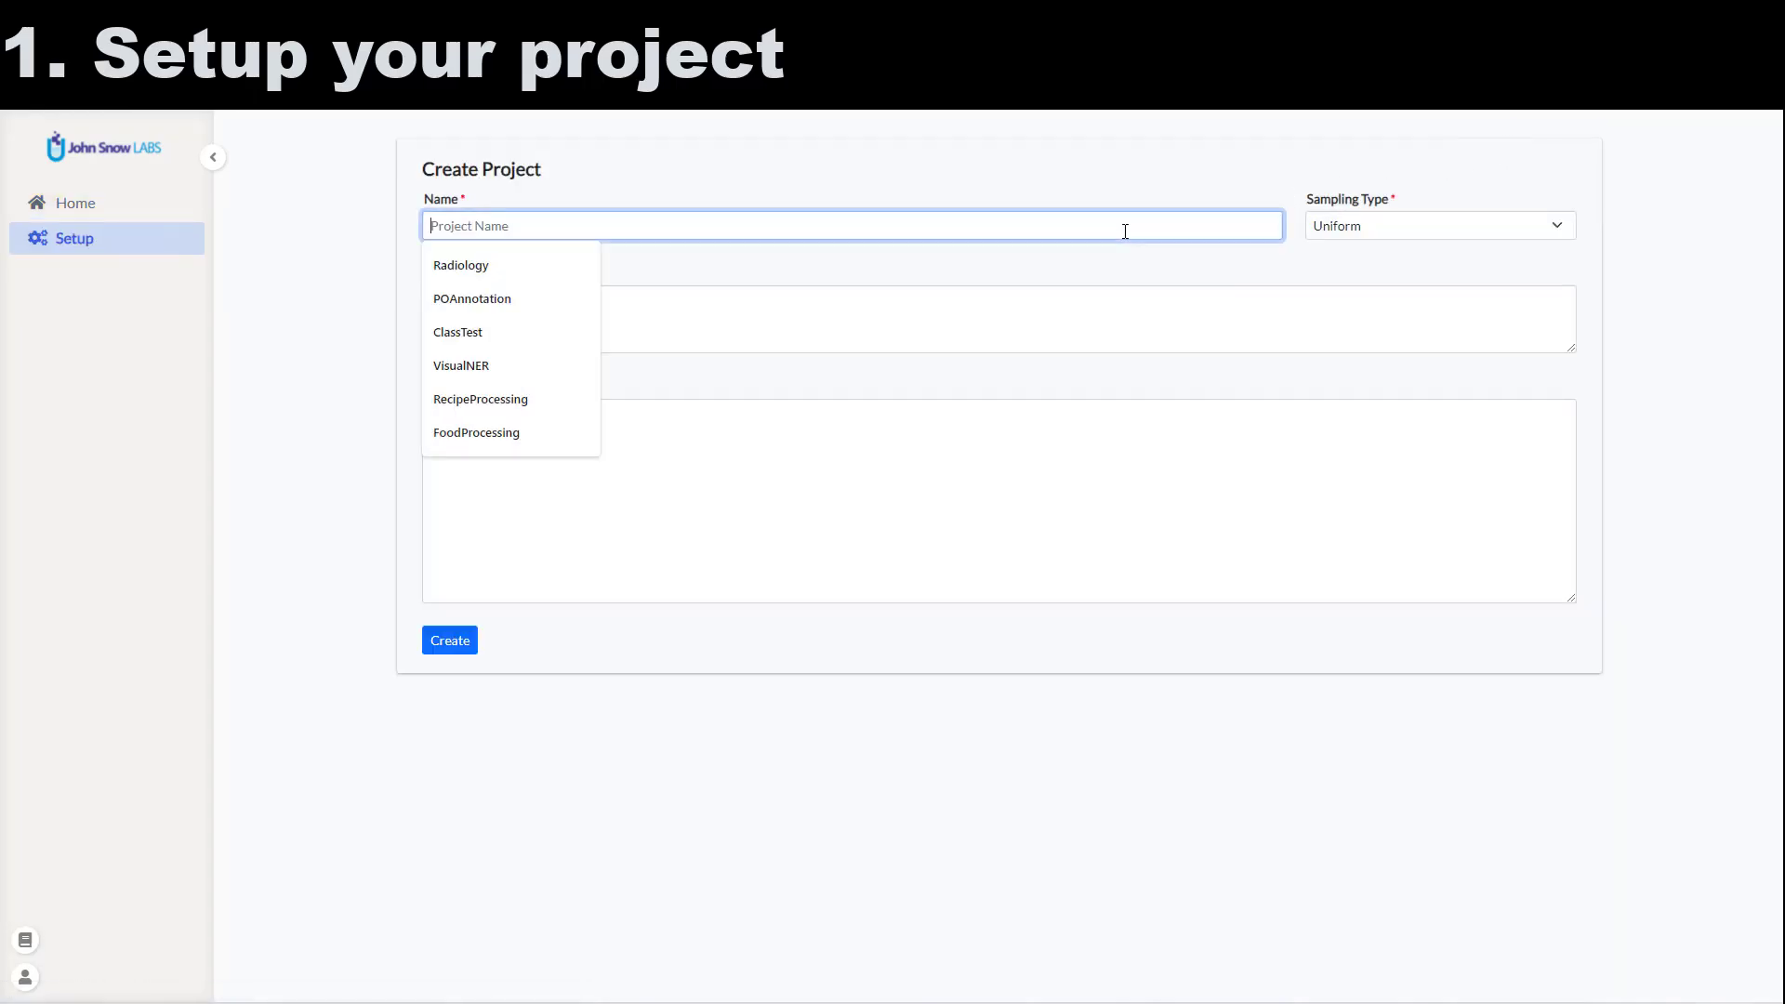
Create the RecipeProcessing project with description 'Extract data from recipes.' and pasted annotation instructions.
{"action": "type", "text": "RecipeProcessing"}
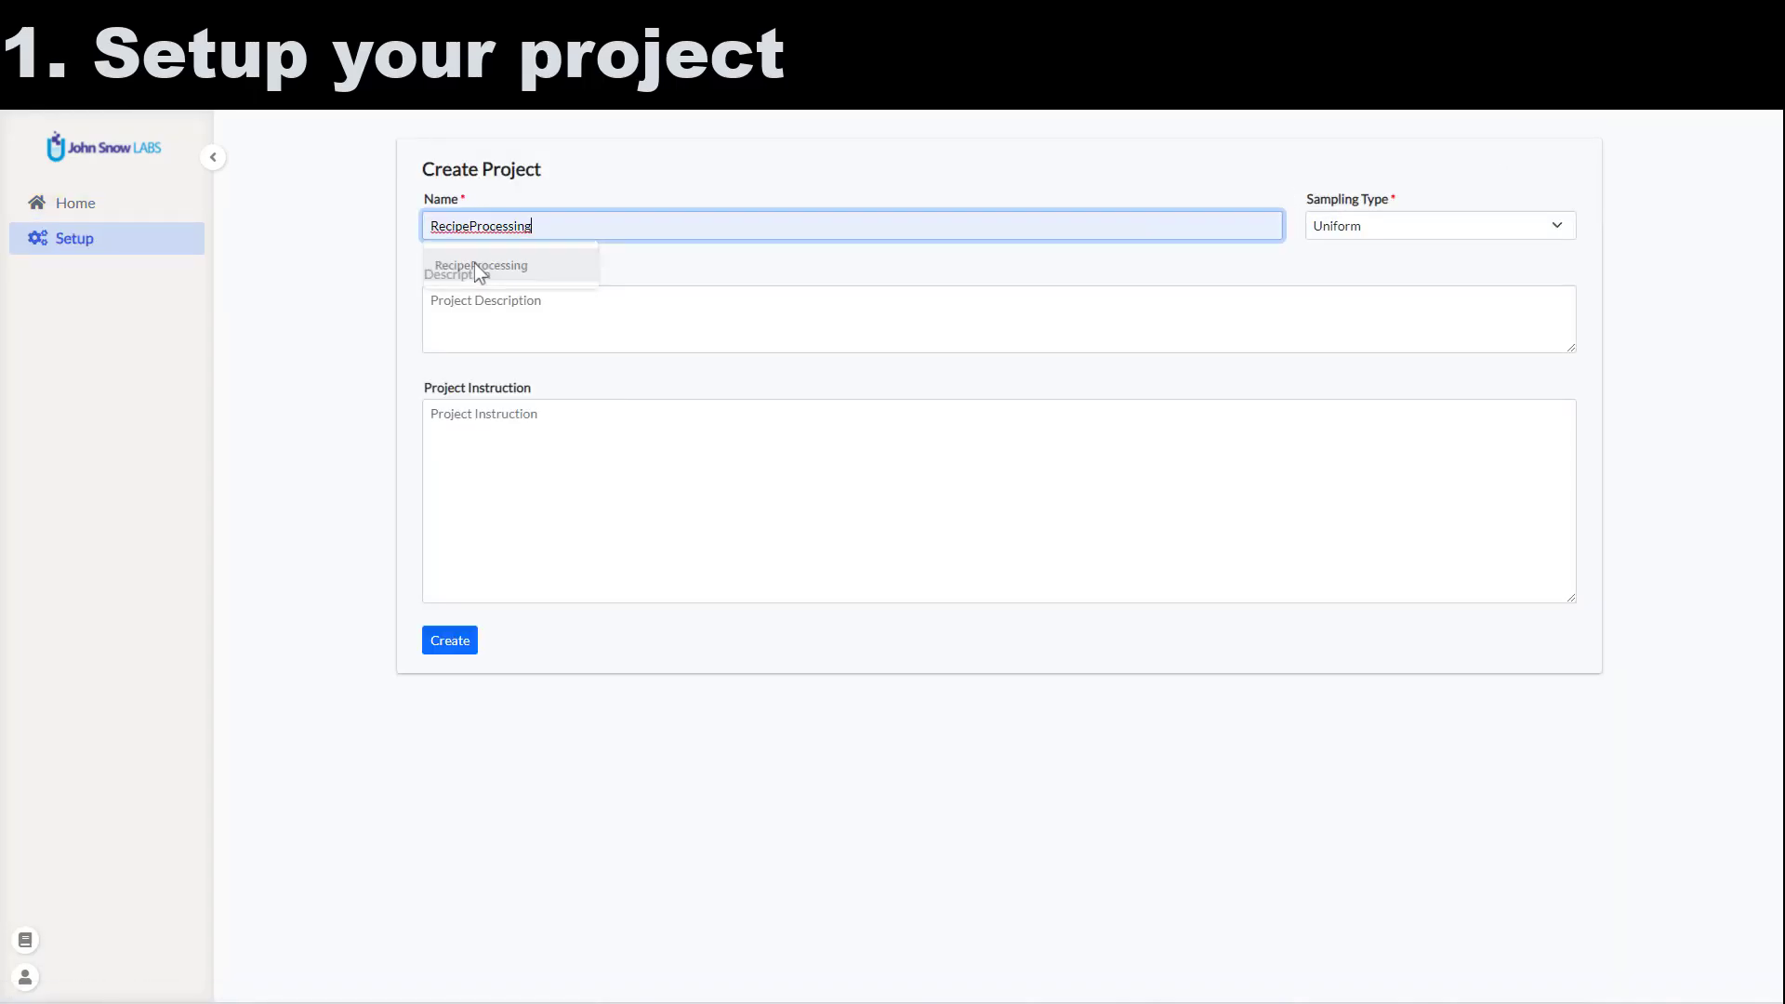
{"action": "left_click", "coordinate": [474, 264]}
{"action": "left_click", "coordinate": [479, 301]}
{"action": "type", "text": "Extract data "}
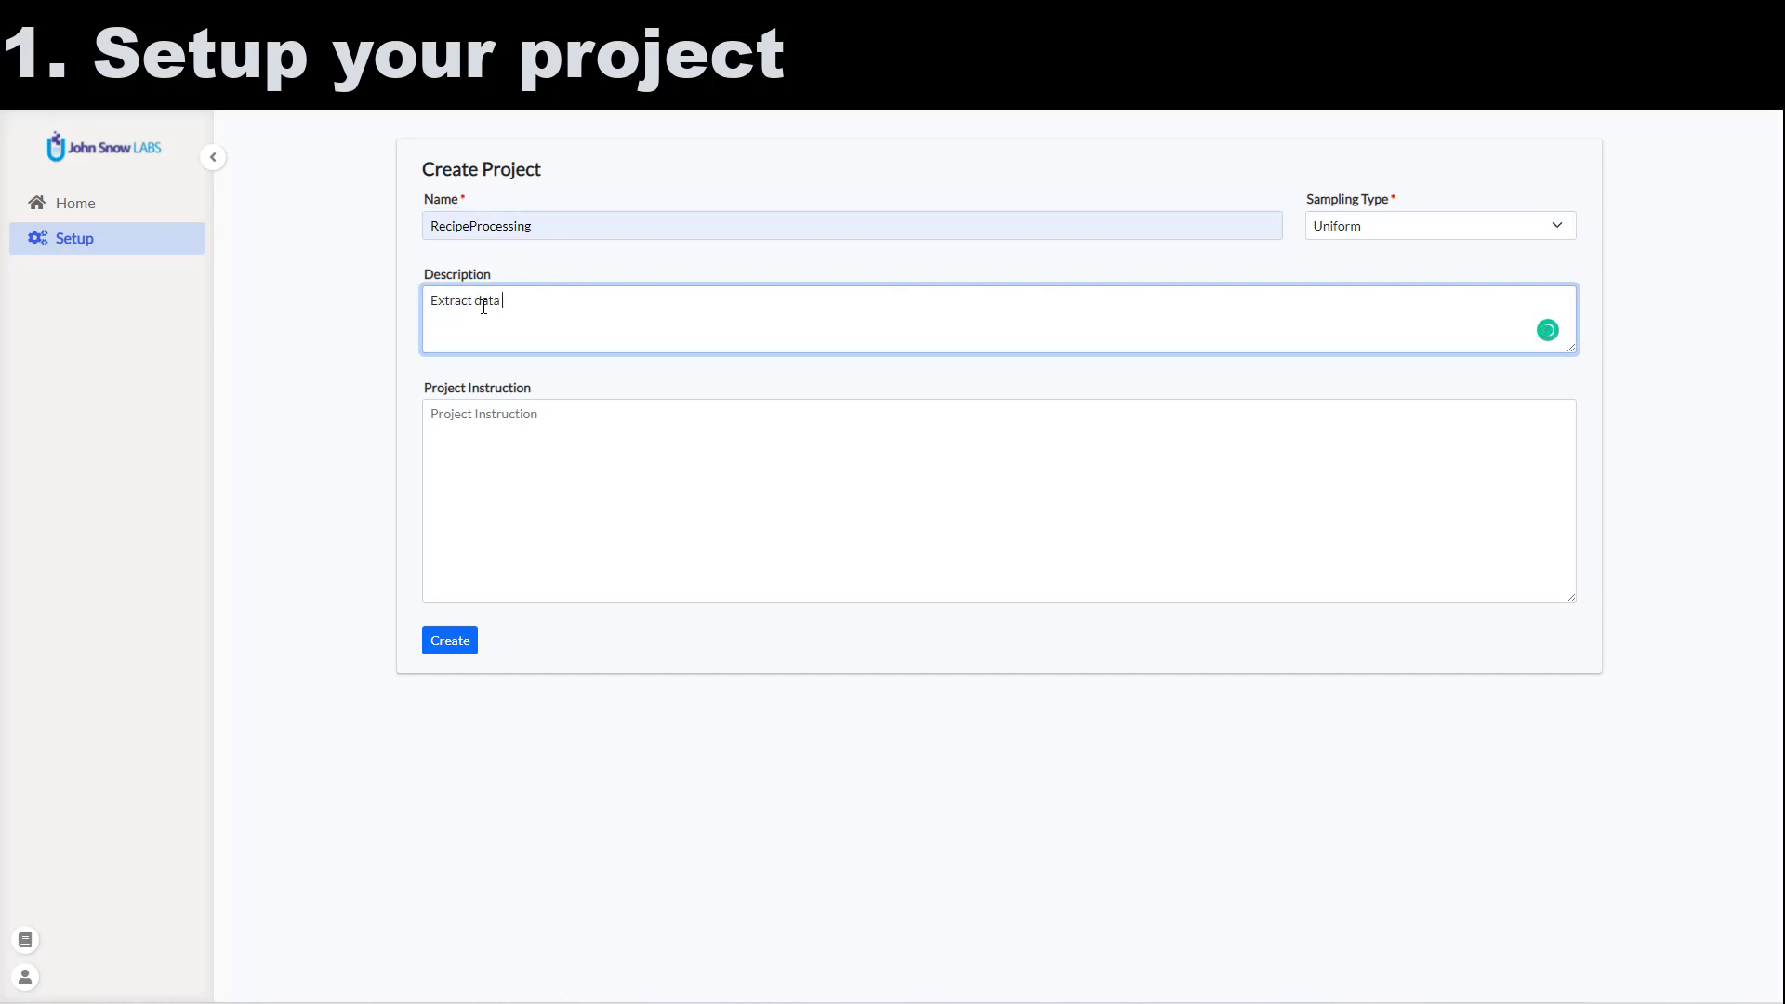
{"action": "type", "text": "from recipes."}
{"action": "key", "text": "Tab"}
{"action": "type", "text": "Extract the list of ingredients, their amount, and cooking instructions. https://github.com/diatrambitas/food-annotation/blob/main/AnnotationGuidelines.md"}
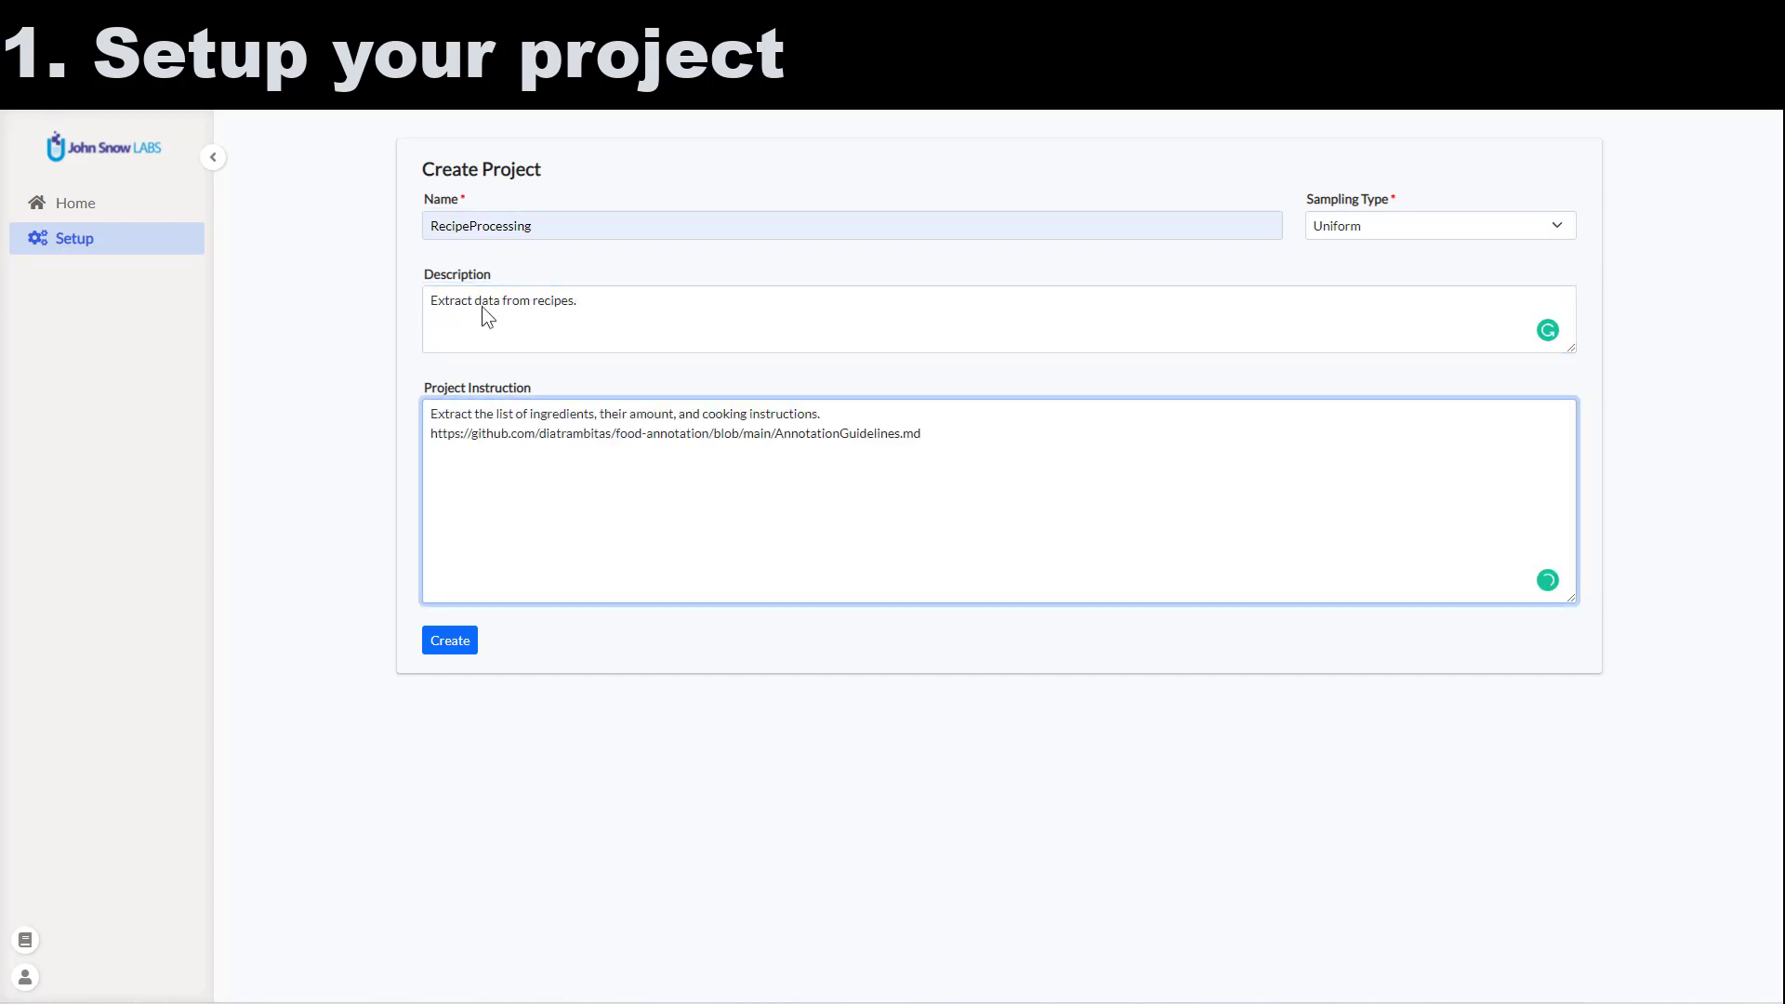
{"action": "left_click", "coordinate": [460, 648]}
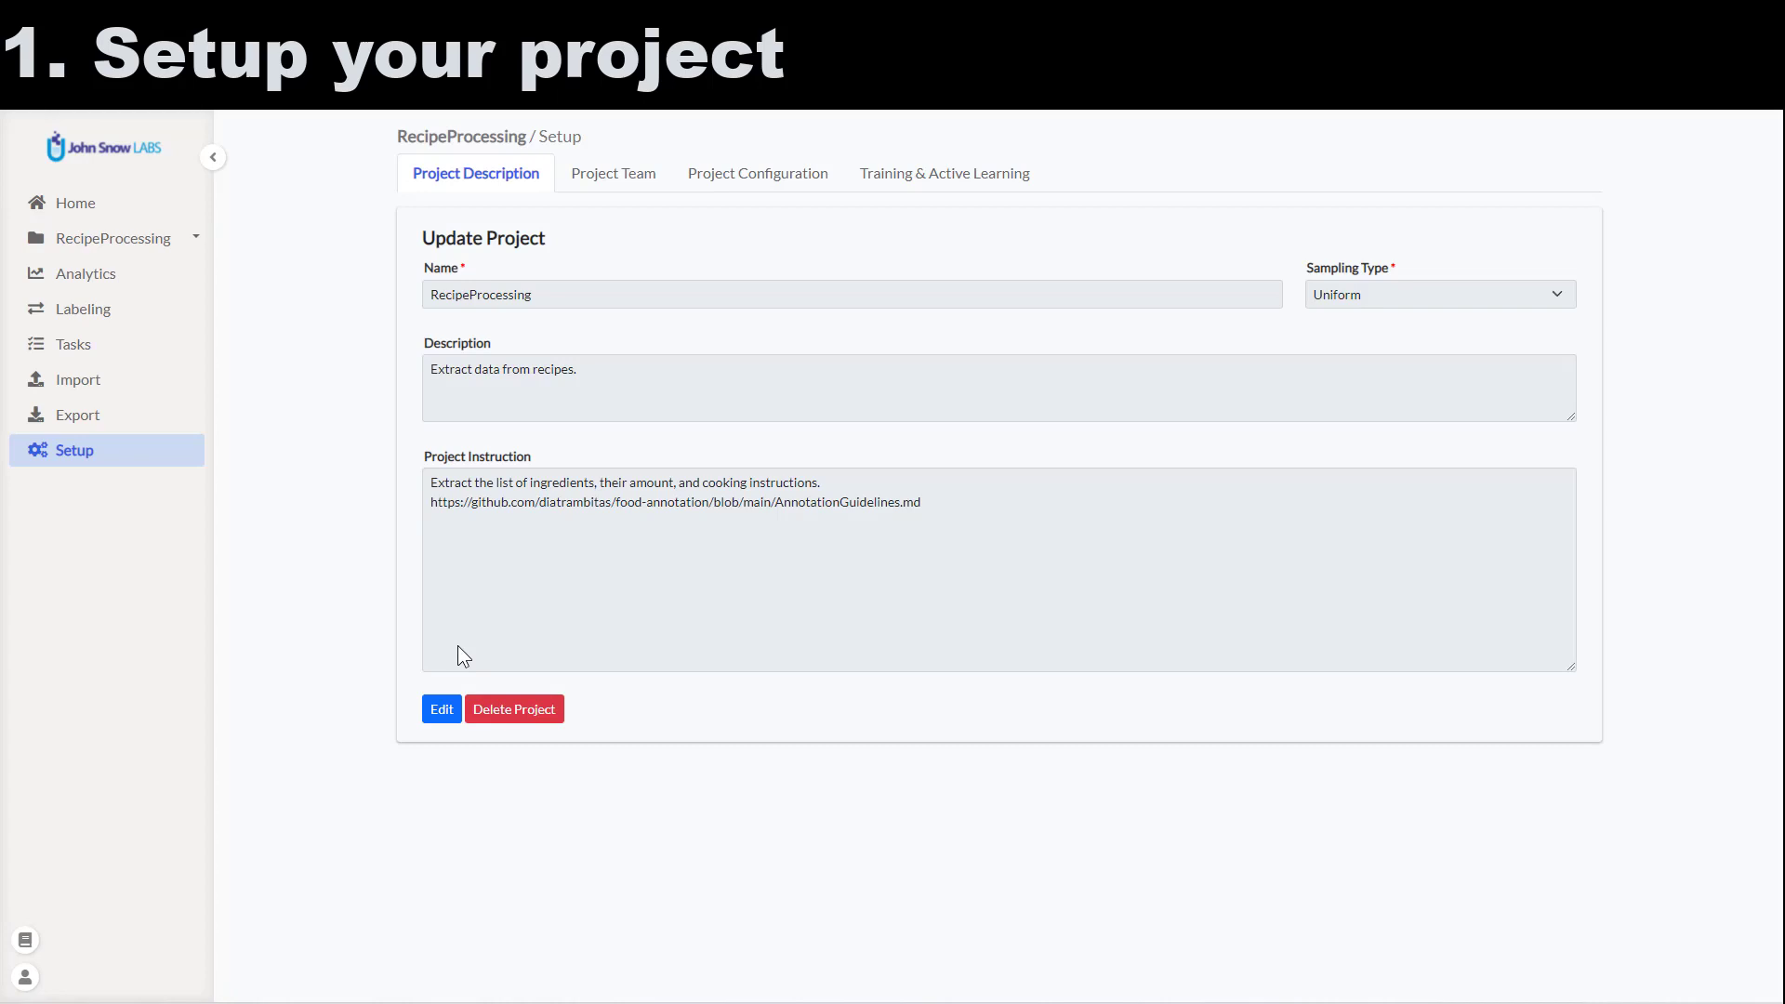
Add four members to the project team by username, each with the Annotator role.
{"action": "left_click", "coordinate": [615, 177]}
{"action": "left_click", "coordinate": [603, 304]}
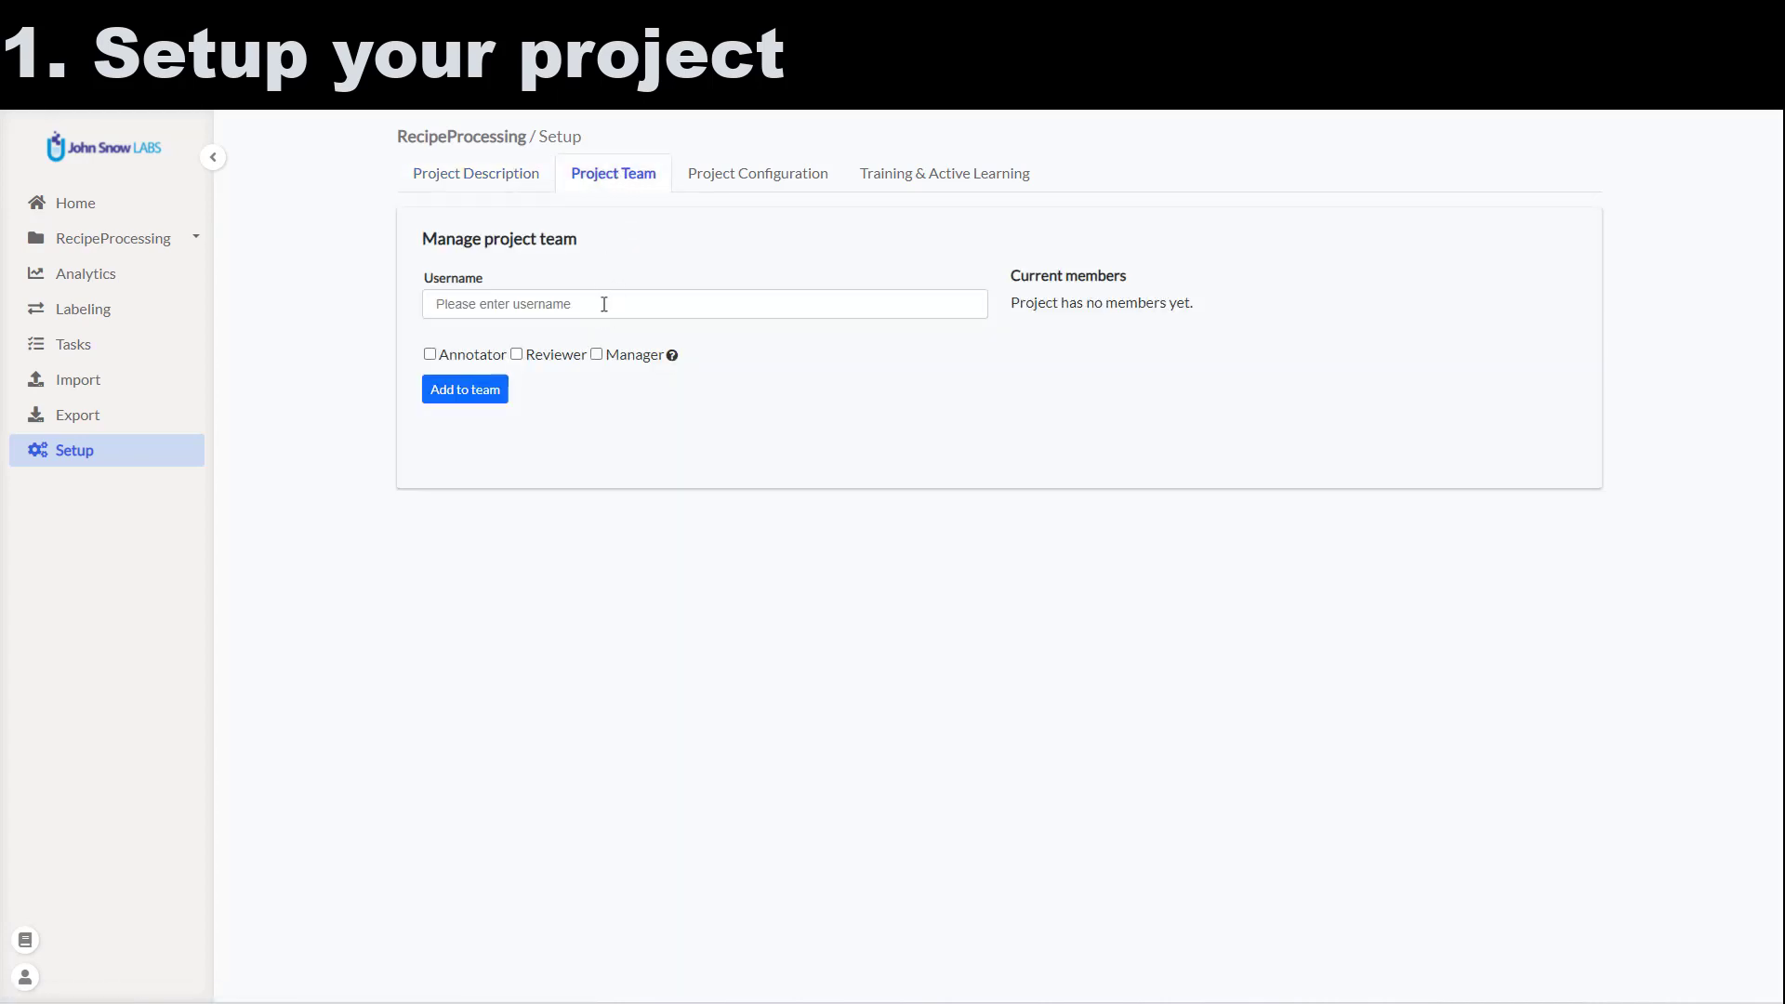
{"action": "type", "text": "mari"}
{"action": "left_click", "coordinate": [588, 333]}
{"action": "type", "text": "oana"}
{"action": "key", "text": "Return"}
{"action": "type", "text": "flaviu"}
{"action": "key", "text": "Return"}
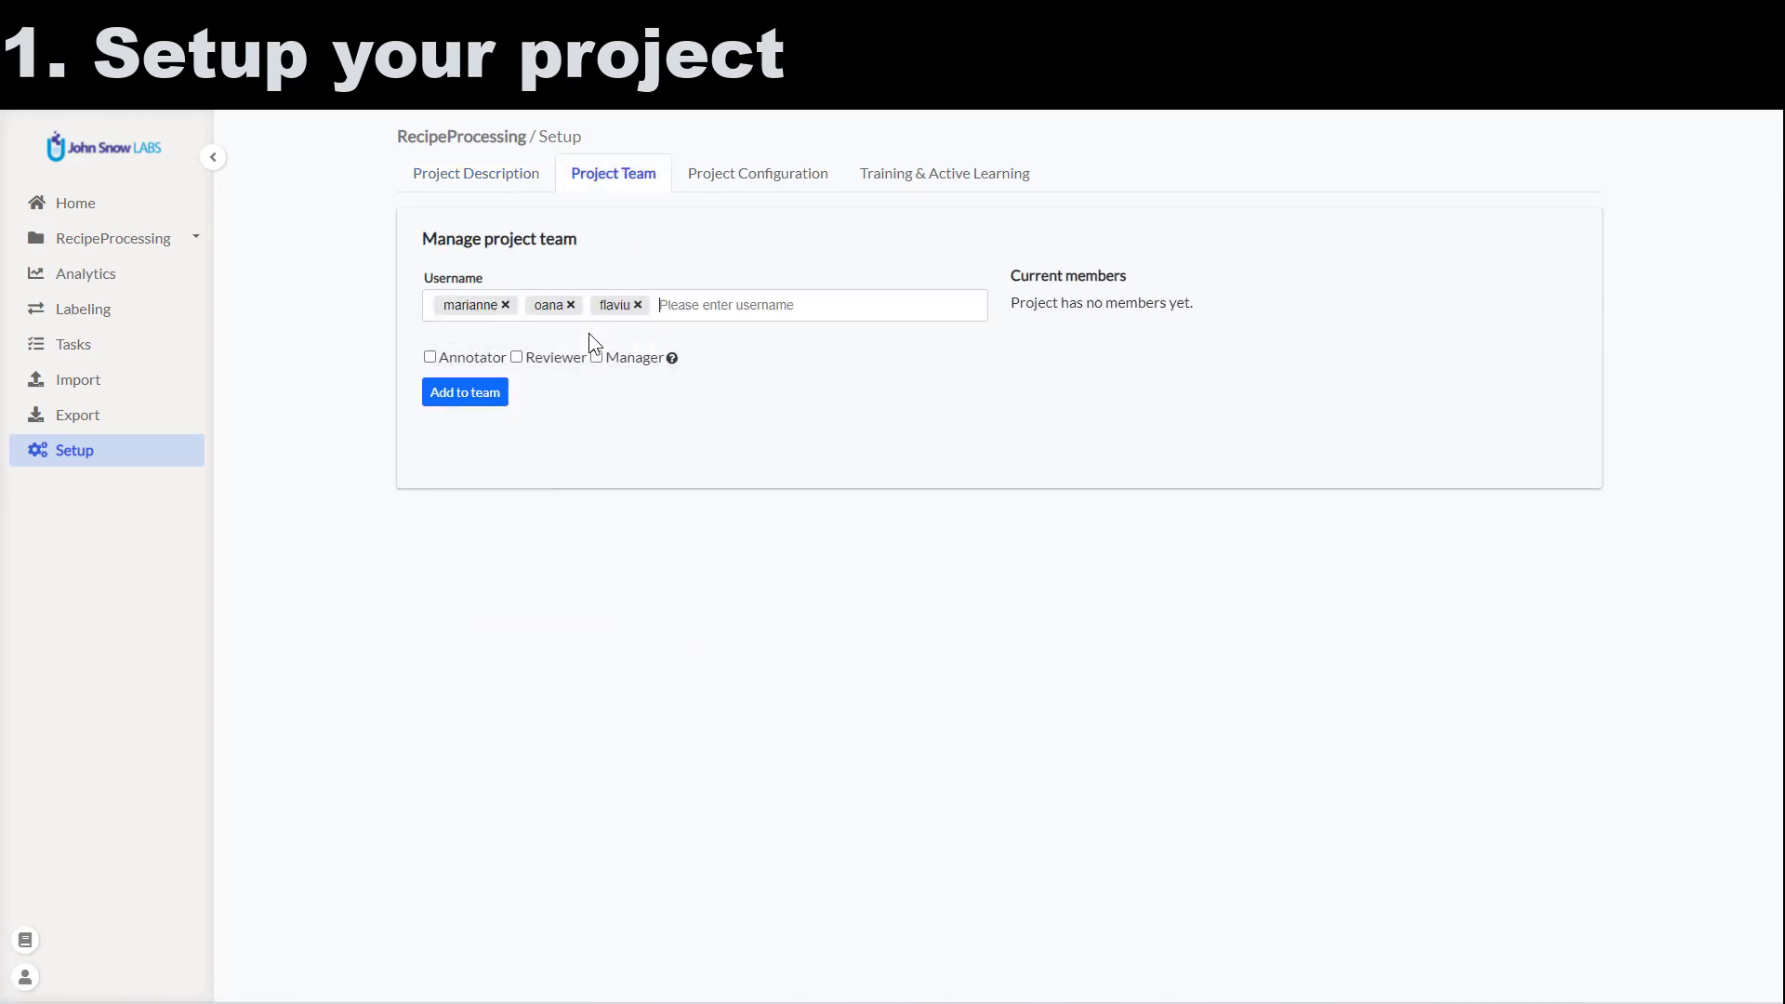
{"action": "type", "text": "an"}
{"action": "key", "text": "Return"}
{"action": "left_click", "coordinate": [429, 357]}
{"action": "left_click", "coordinate": [477, 388]}
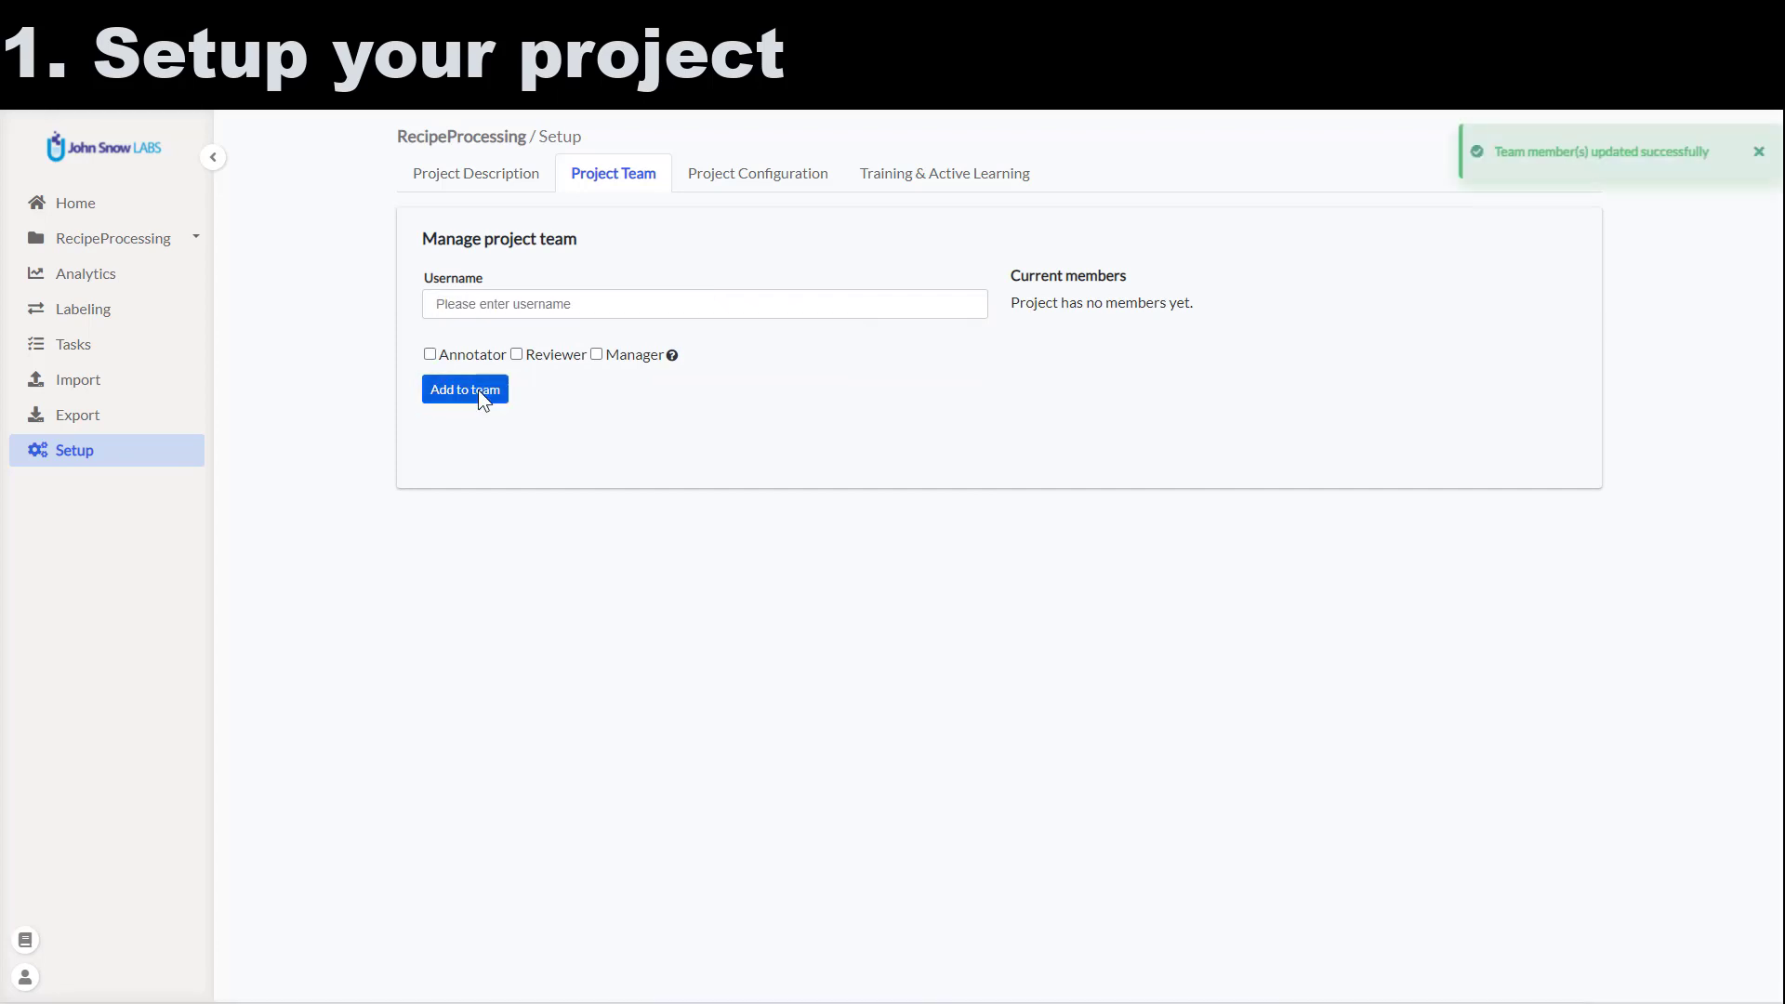
Replace the project configuration with the Named entity recognition text template and save it.
{"action": "left_click", "coordinate": [805, 179]}
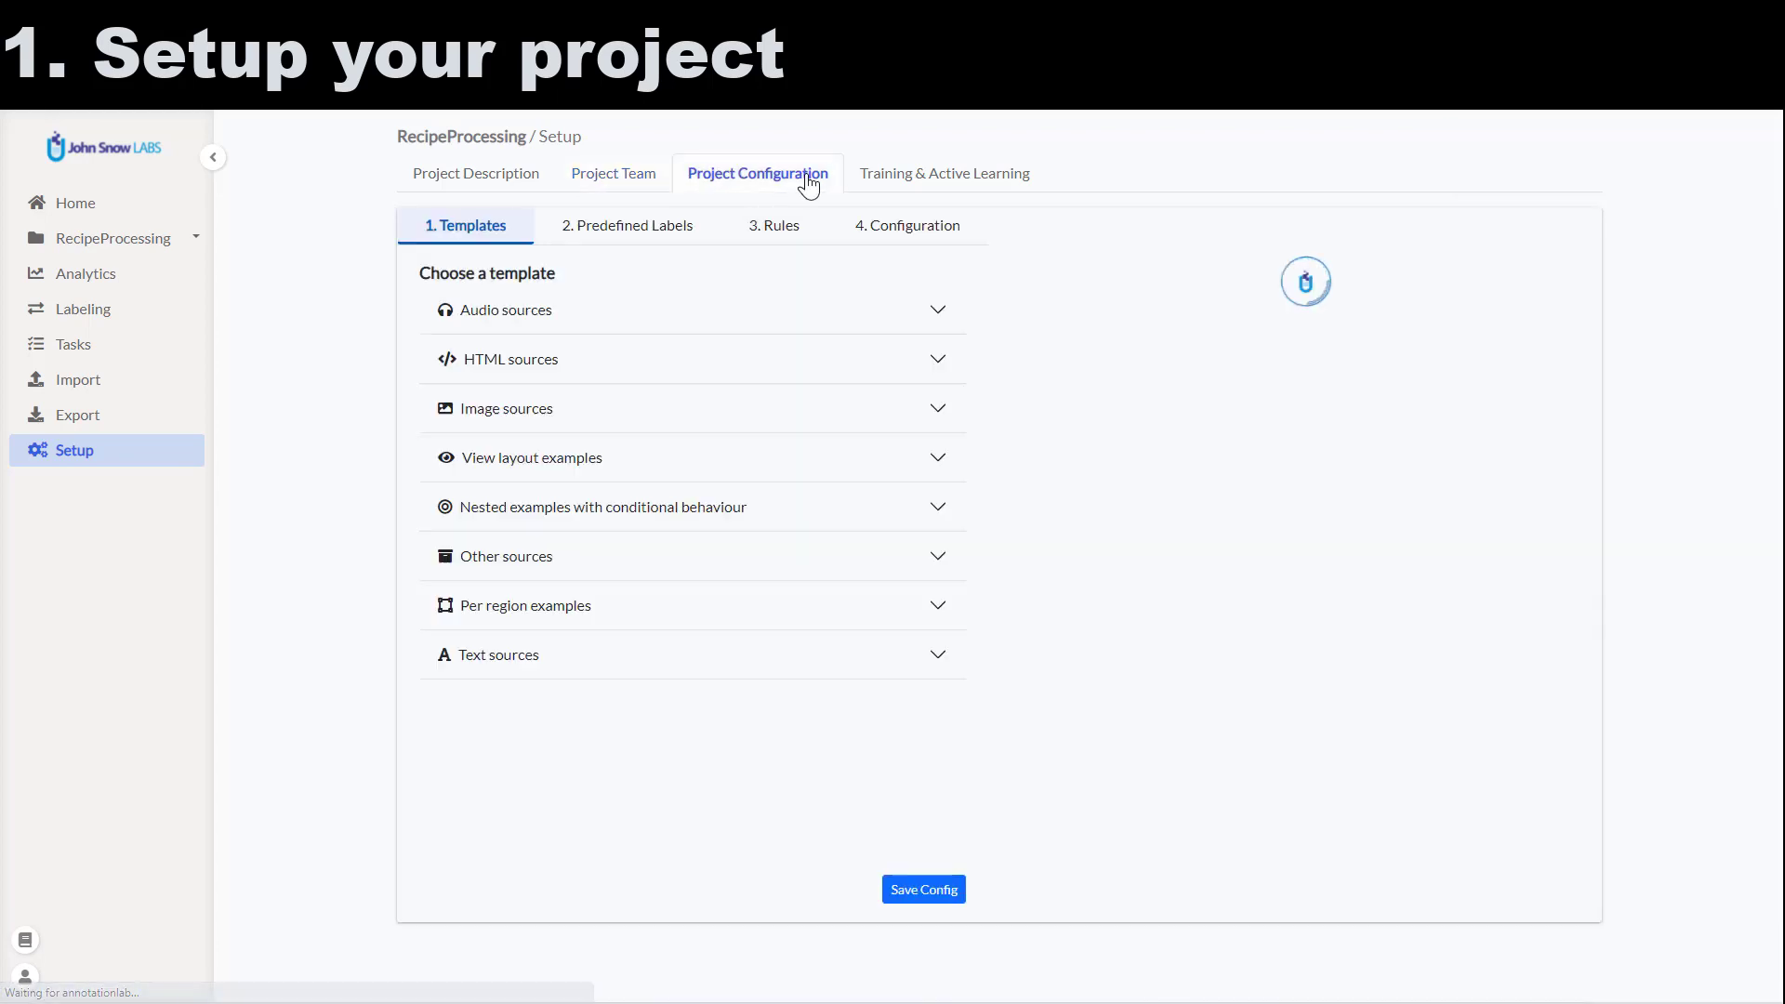
{"action": "left_click", "coordinate": [488, 656]}
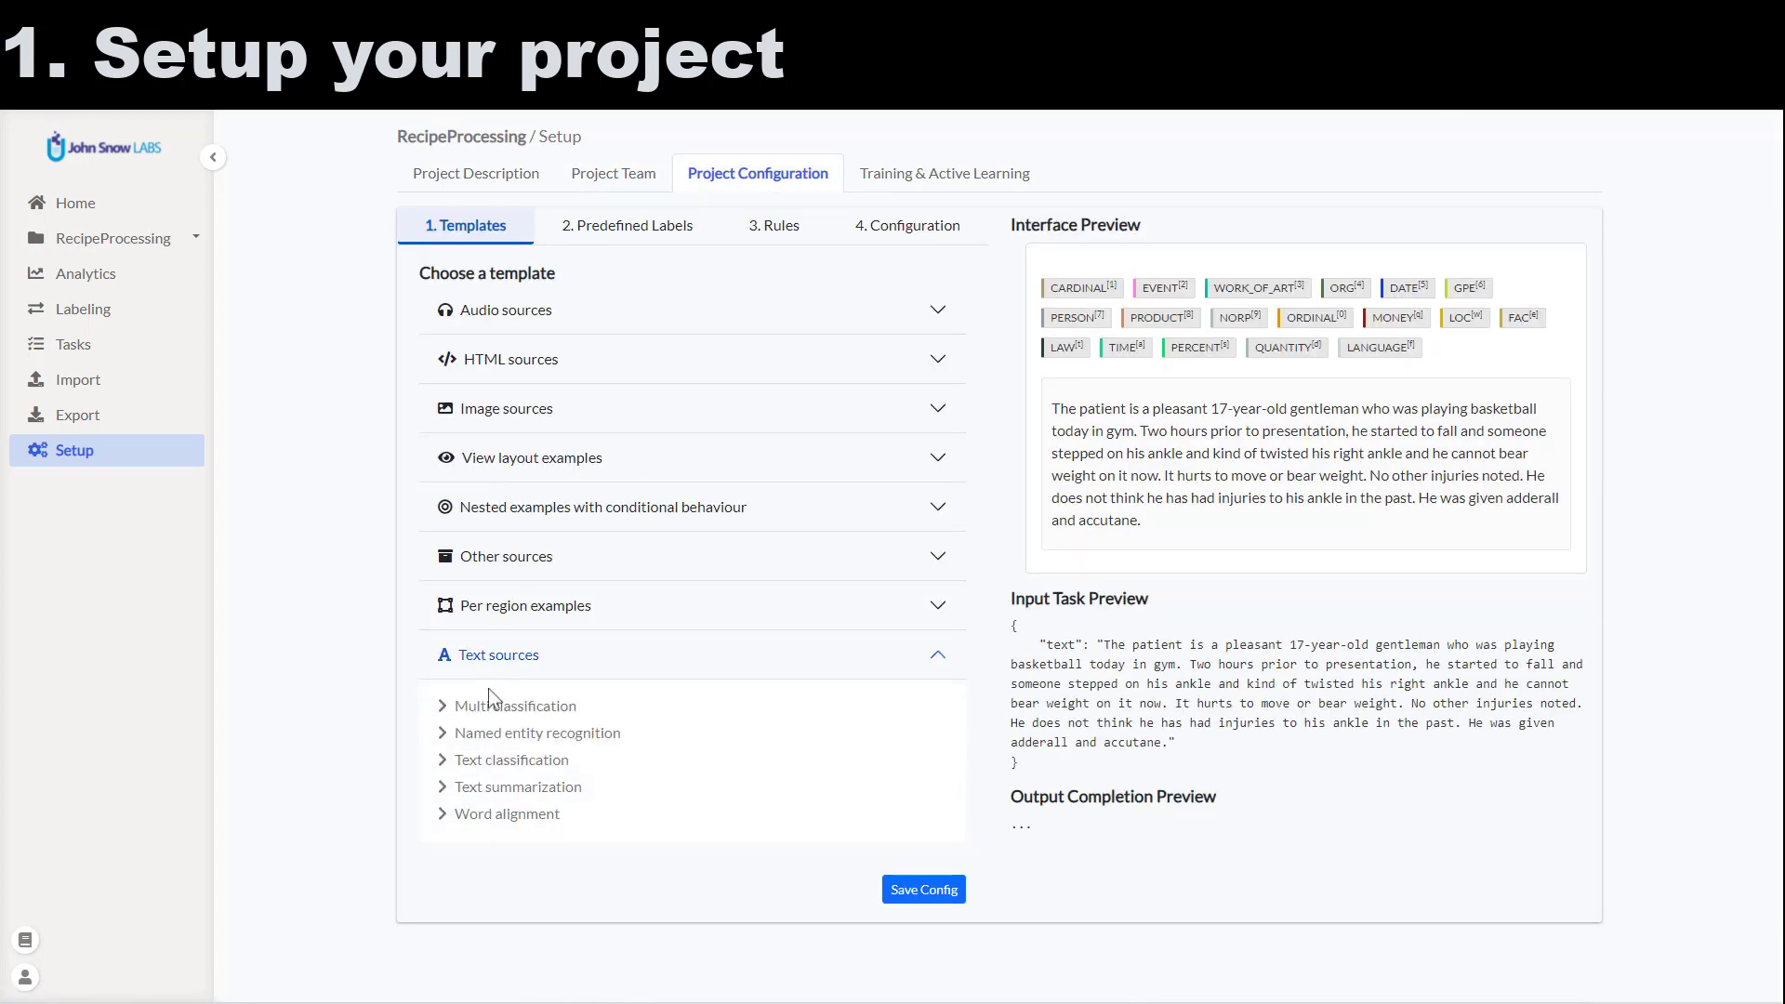
{"action": "left_click", "coordinate": [502, 733]}
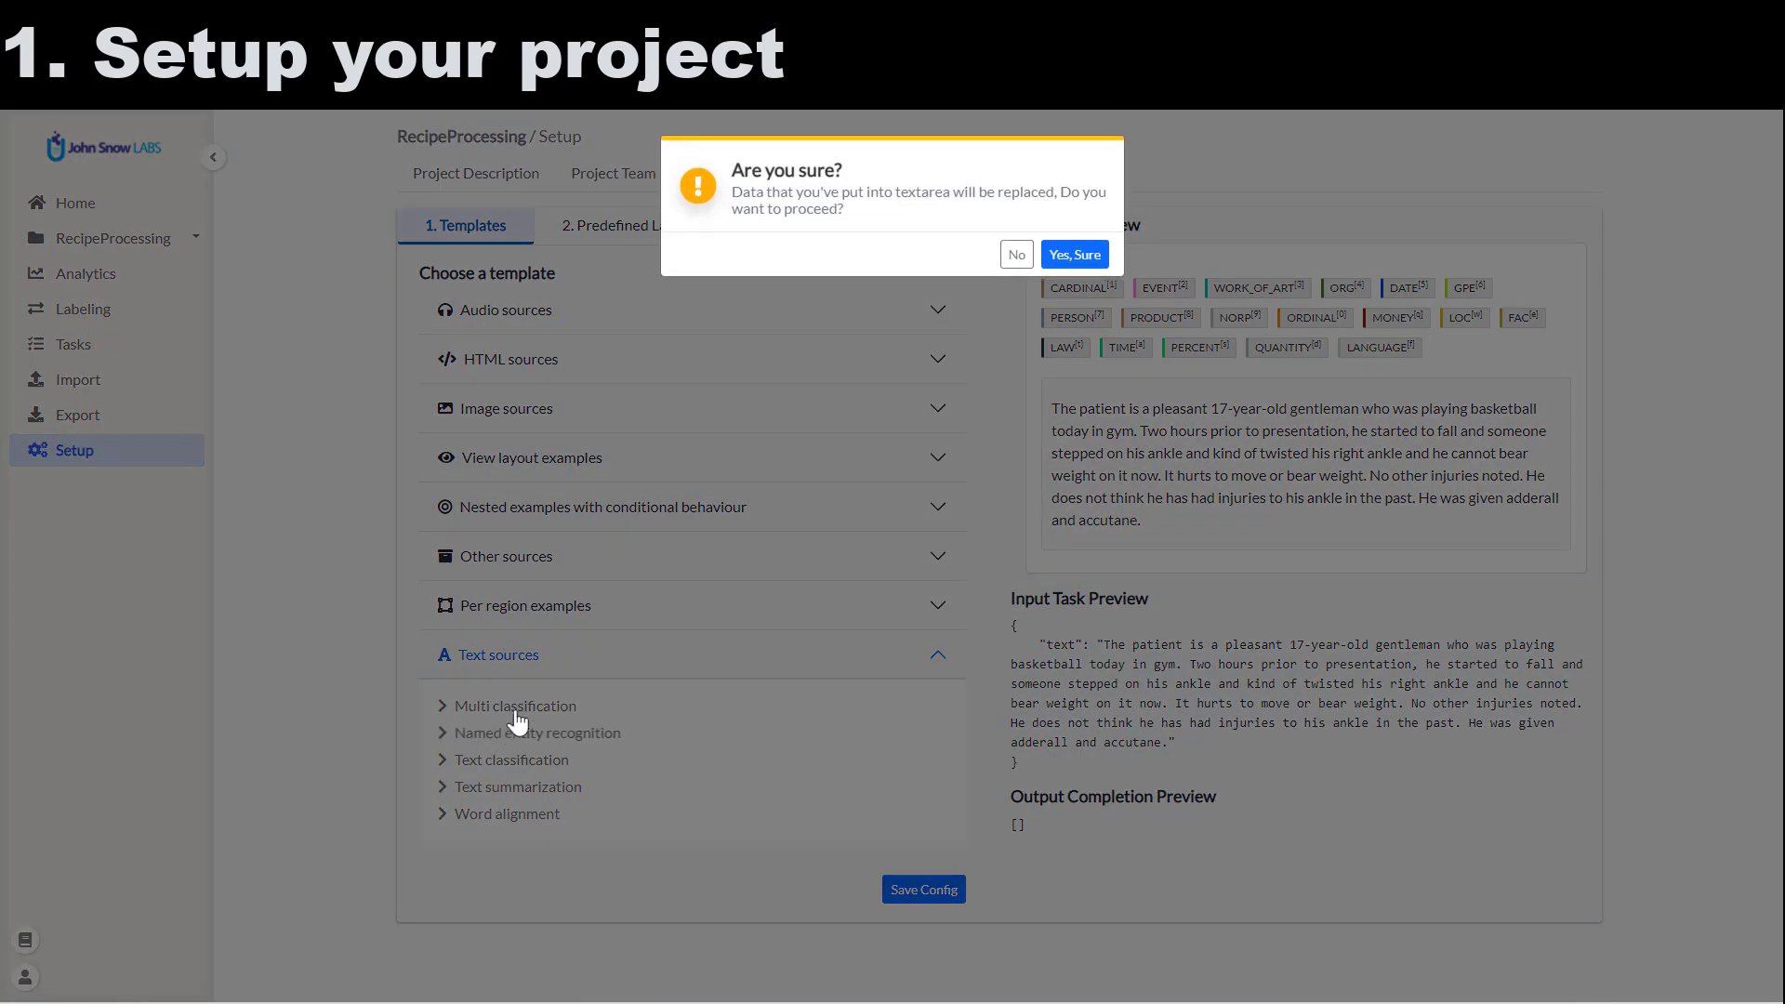
{"action": "left_click", "coordinate": [1079, 254]}
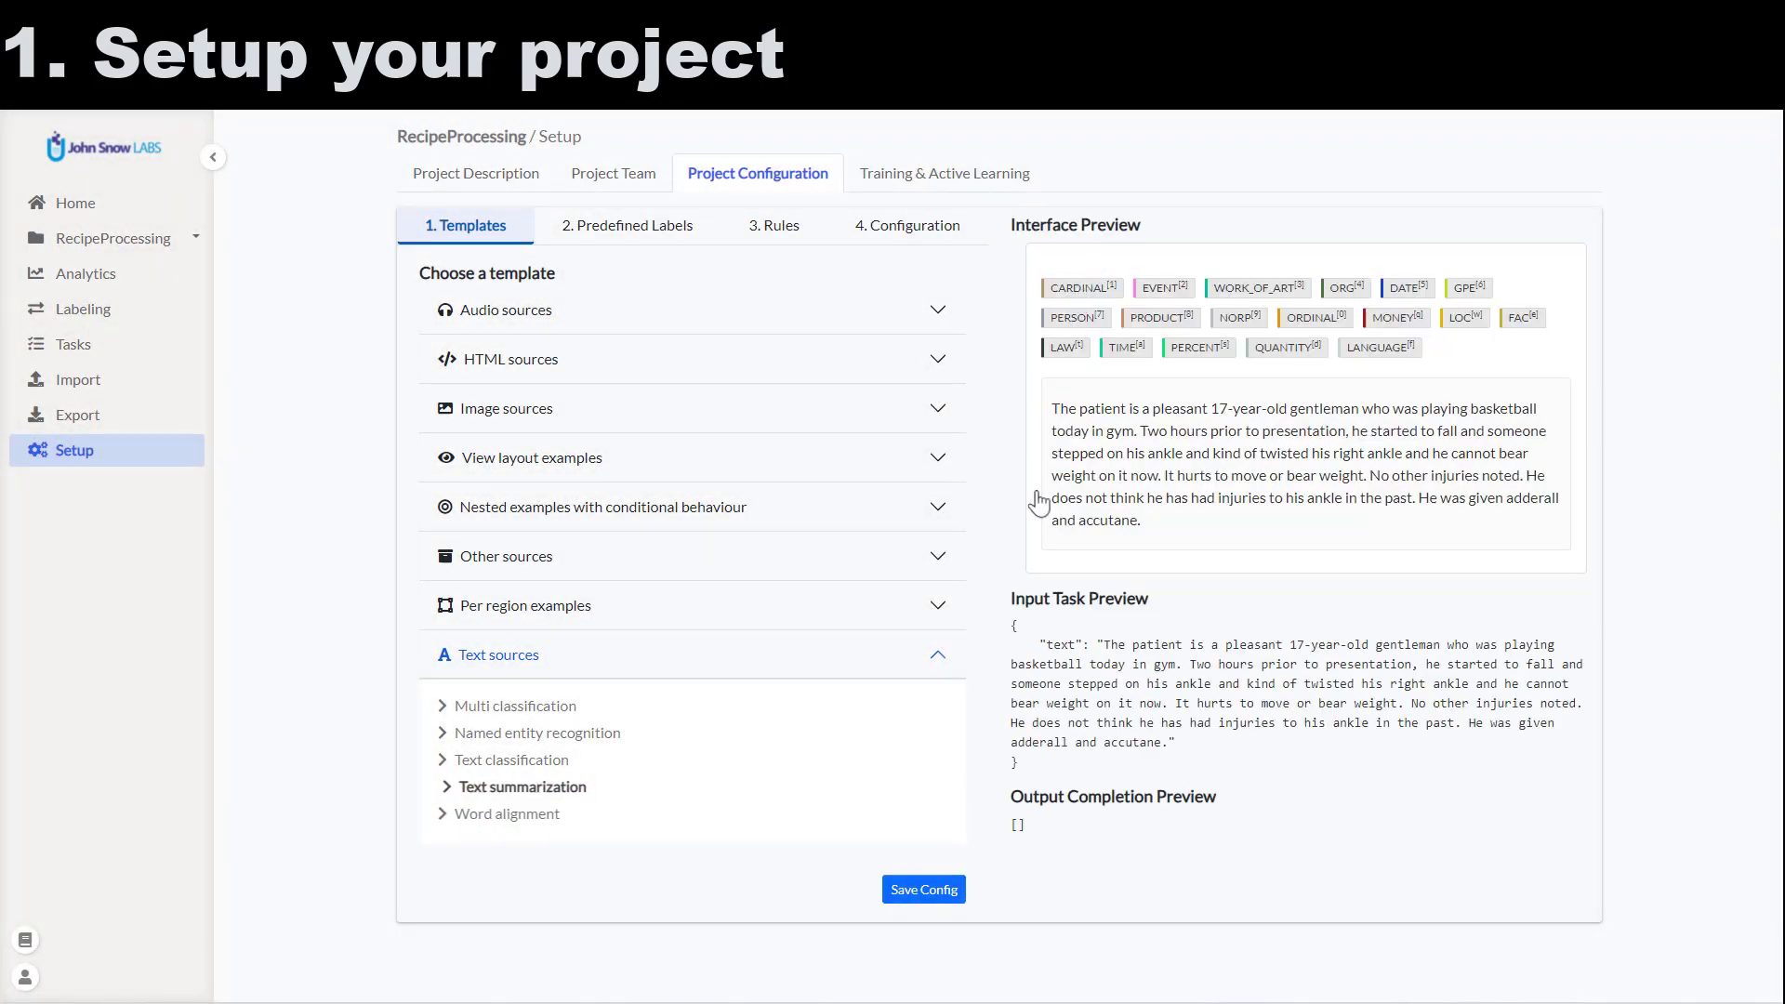
{"action": "left_click", "coordinate": [958, 893]}
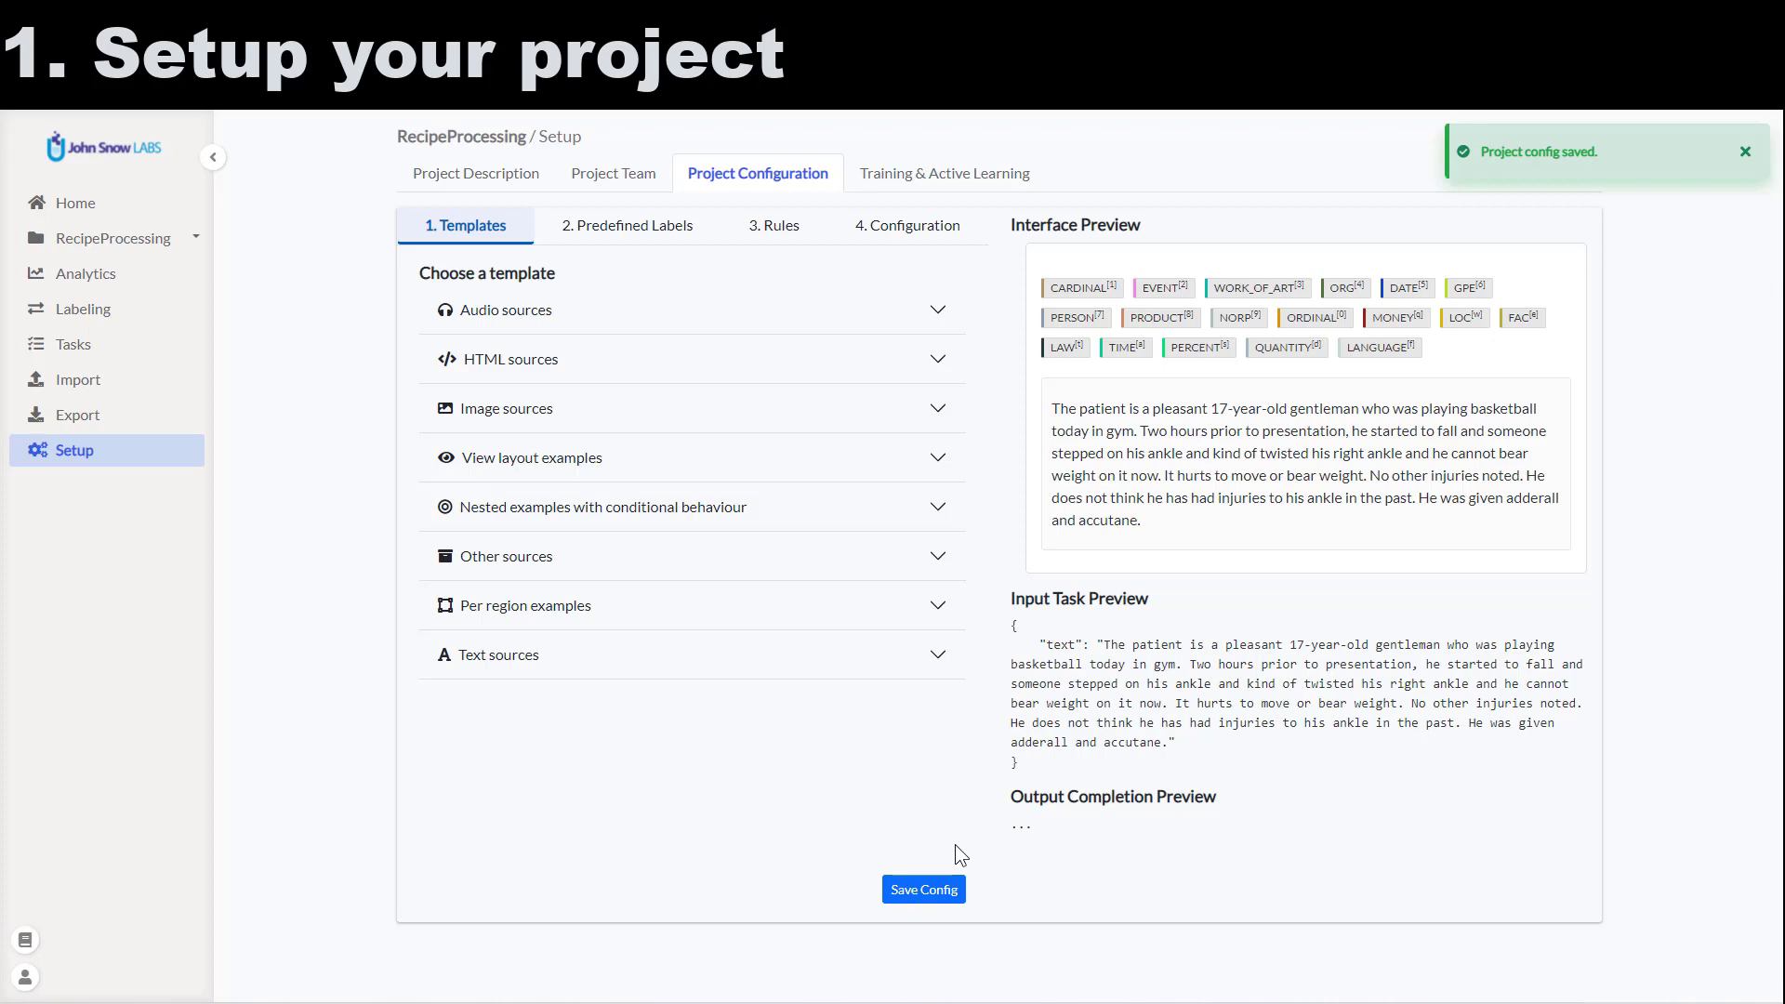
Open the configuration in Visual mode and remove all 18 default labels.
{"action": "left_click", "coordinate": [892, 229]}
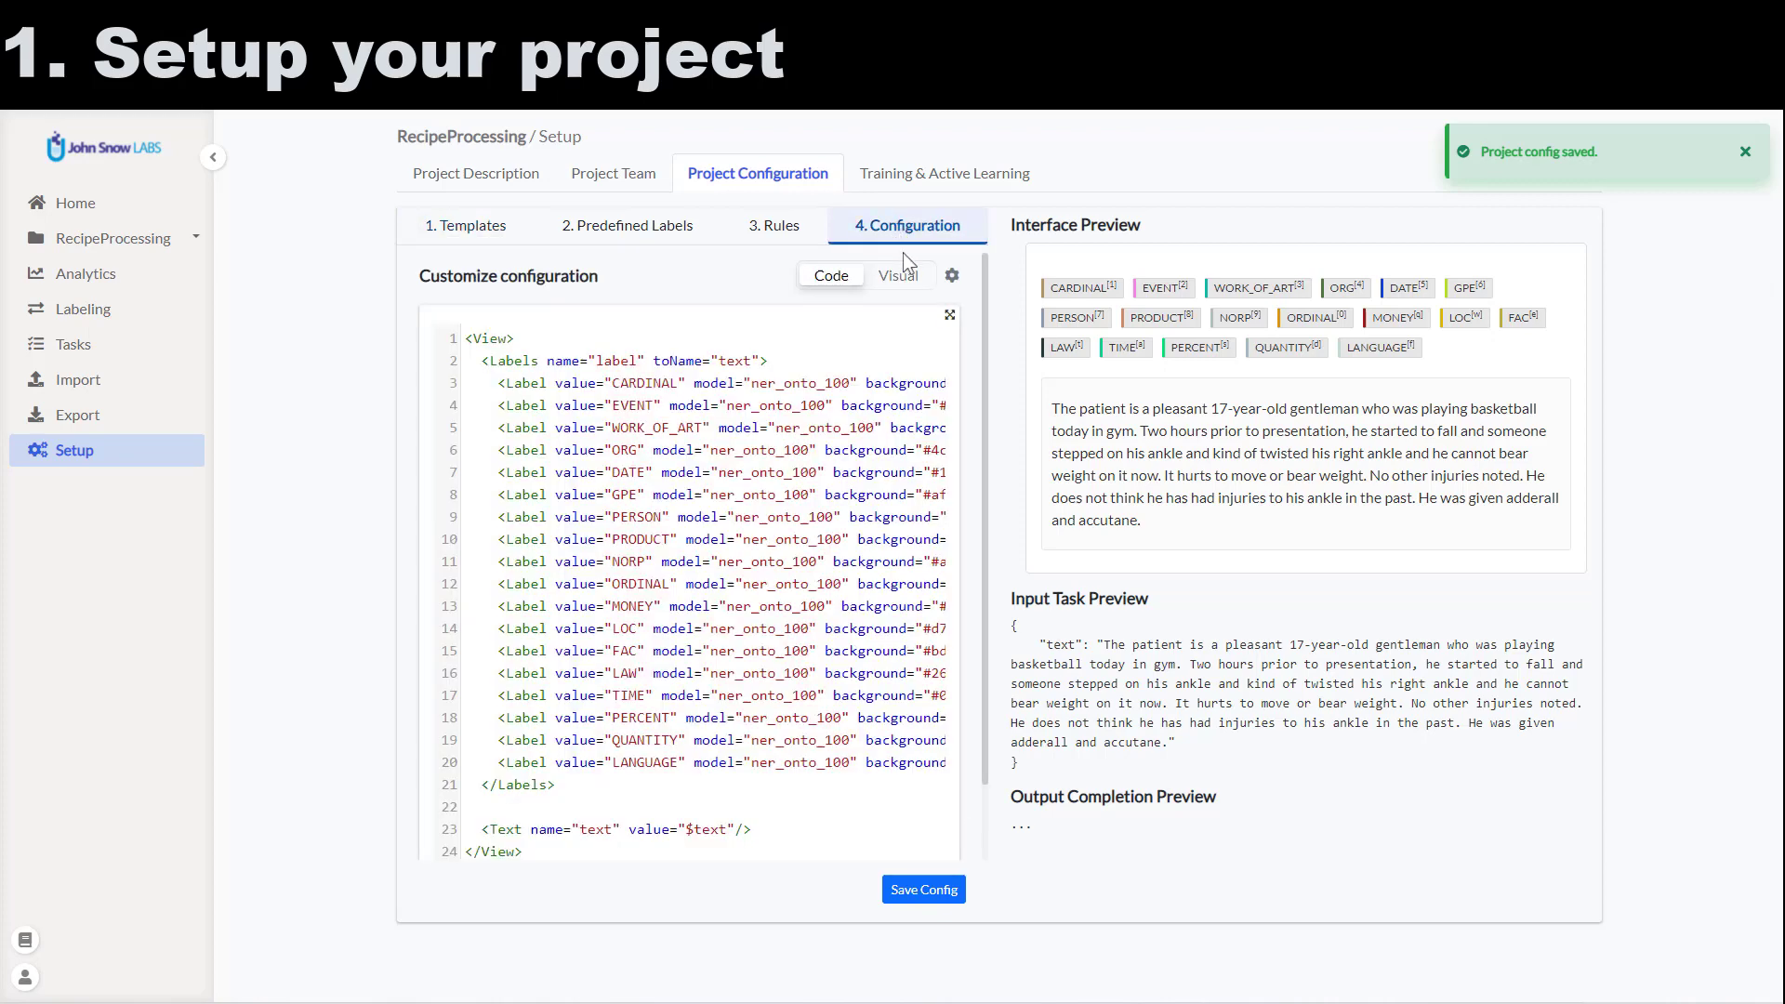
{"action": "left_click", "coordinate": [898, 276]}
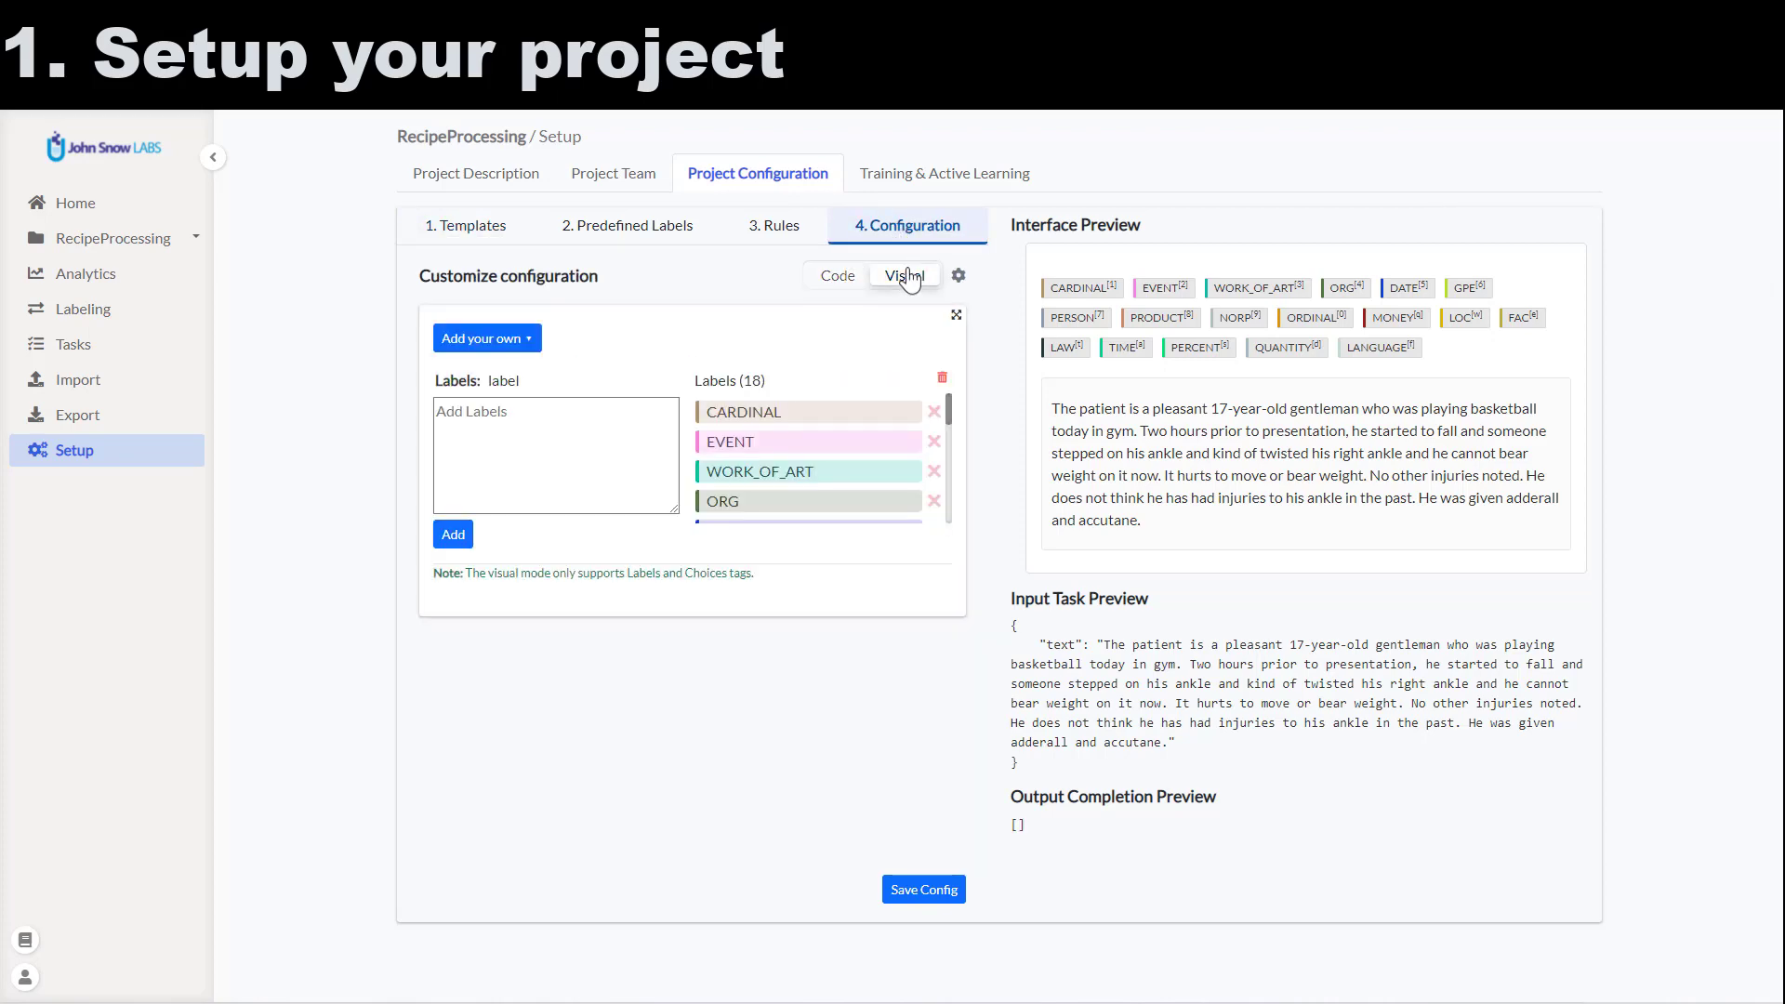
{"action": "left_click", "coordinate": [840, 288]}
{"action": "left_click", "coordinate": [902, 277]}
{"action": "left_click", "coordinate": [942, 379]}
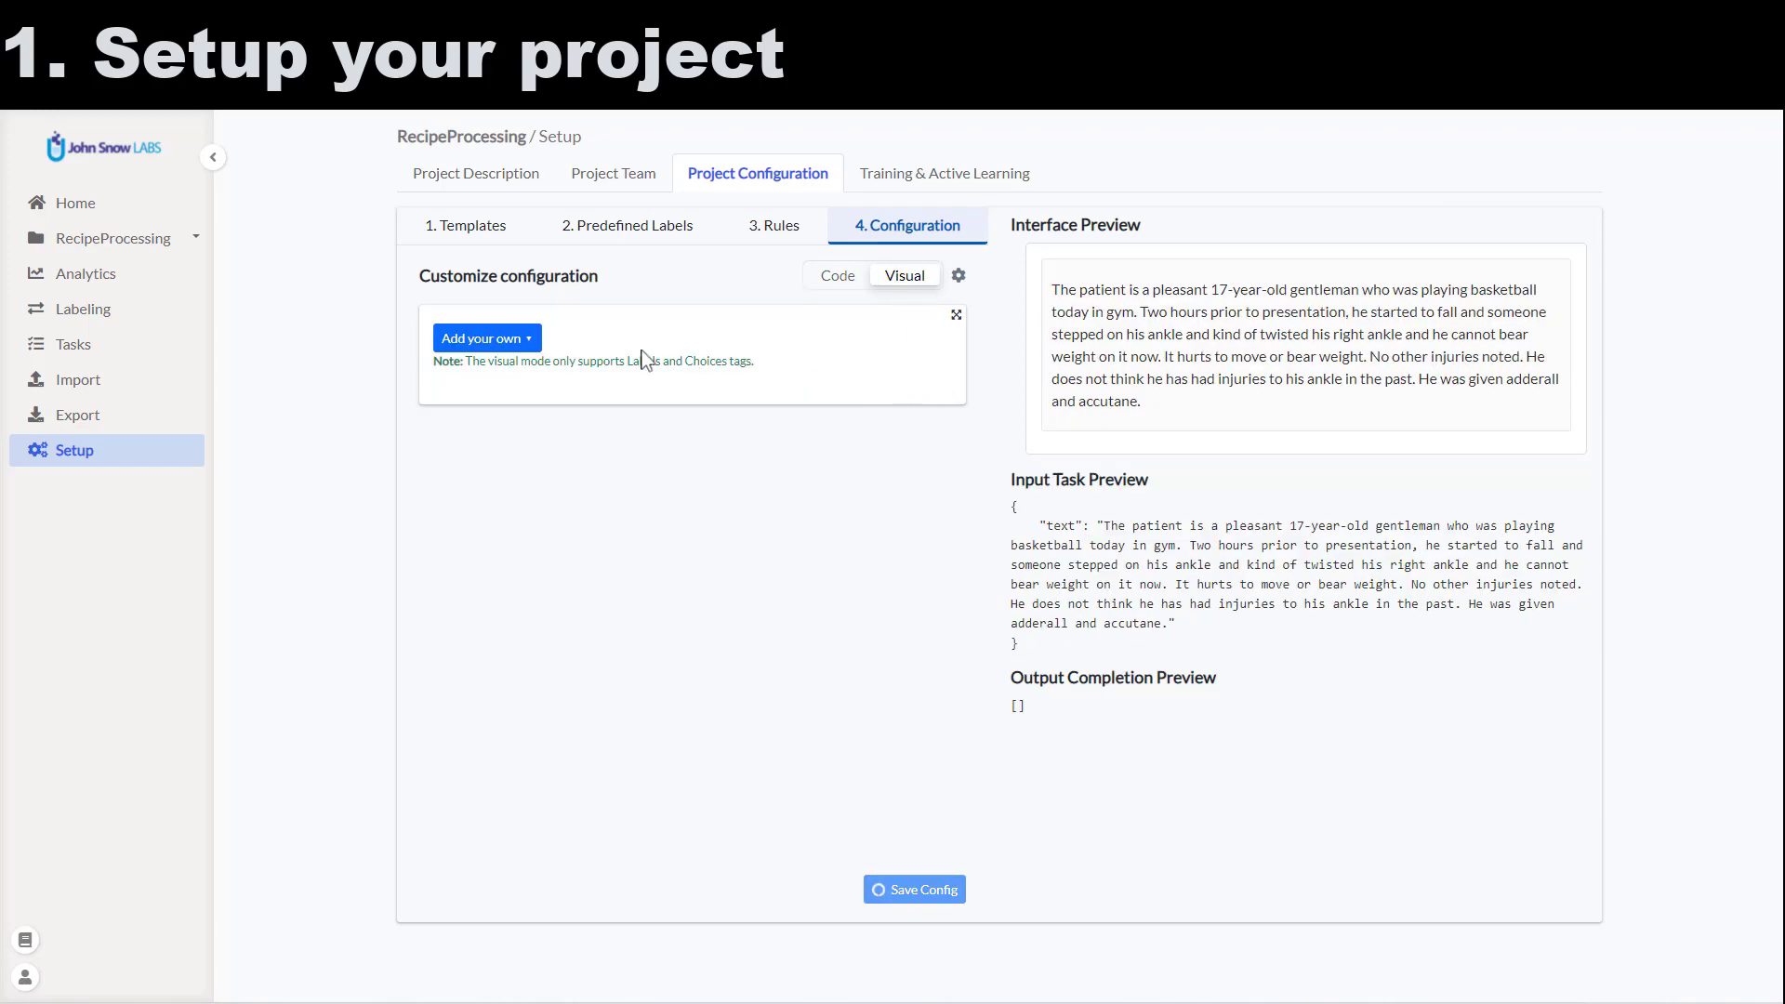
Add a Labels group listing spice, herb, meat, dairy, vegetable, fruits, cook_time, quantity, temperature.
{"action": "left_click", "coordinate": [533, 342]}
{"action": "left_click", "coordinate": [507, 372]}
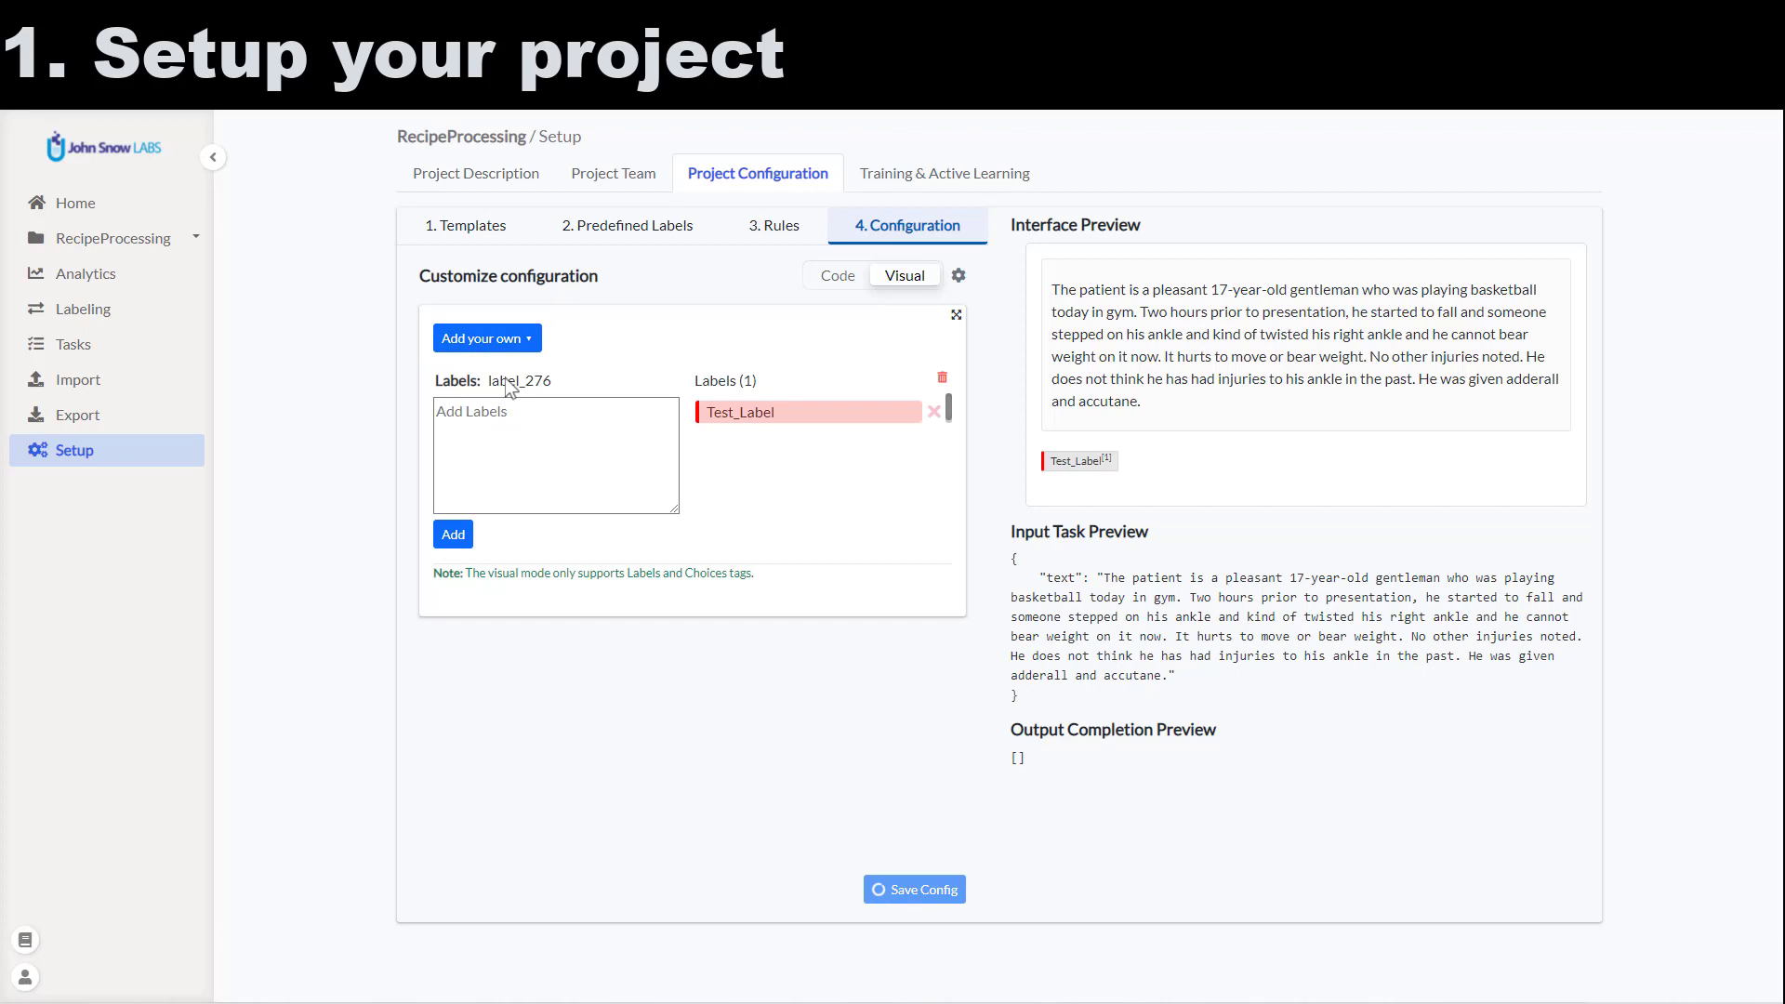
{"action": "left_click", "coordinate": [509, 421]}
{"action": "type", "text": "spice"}
{"action": "key", "text": "Return"}
{"action": "type", "text": "herb"}
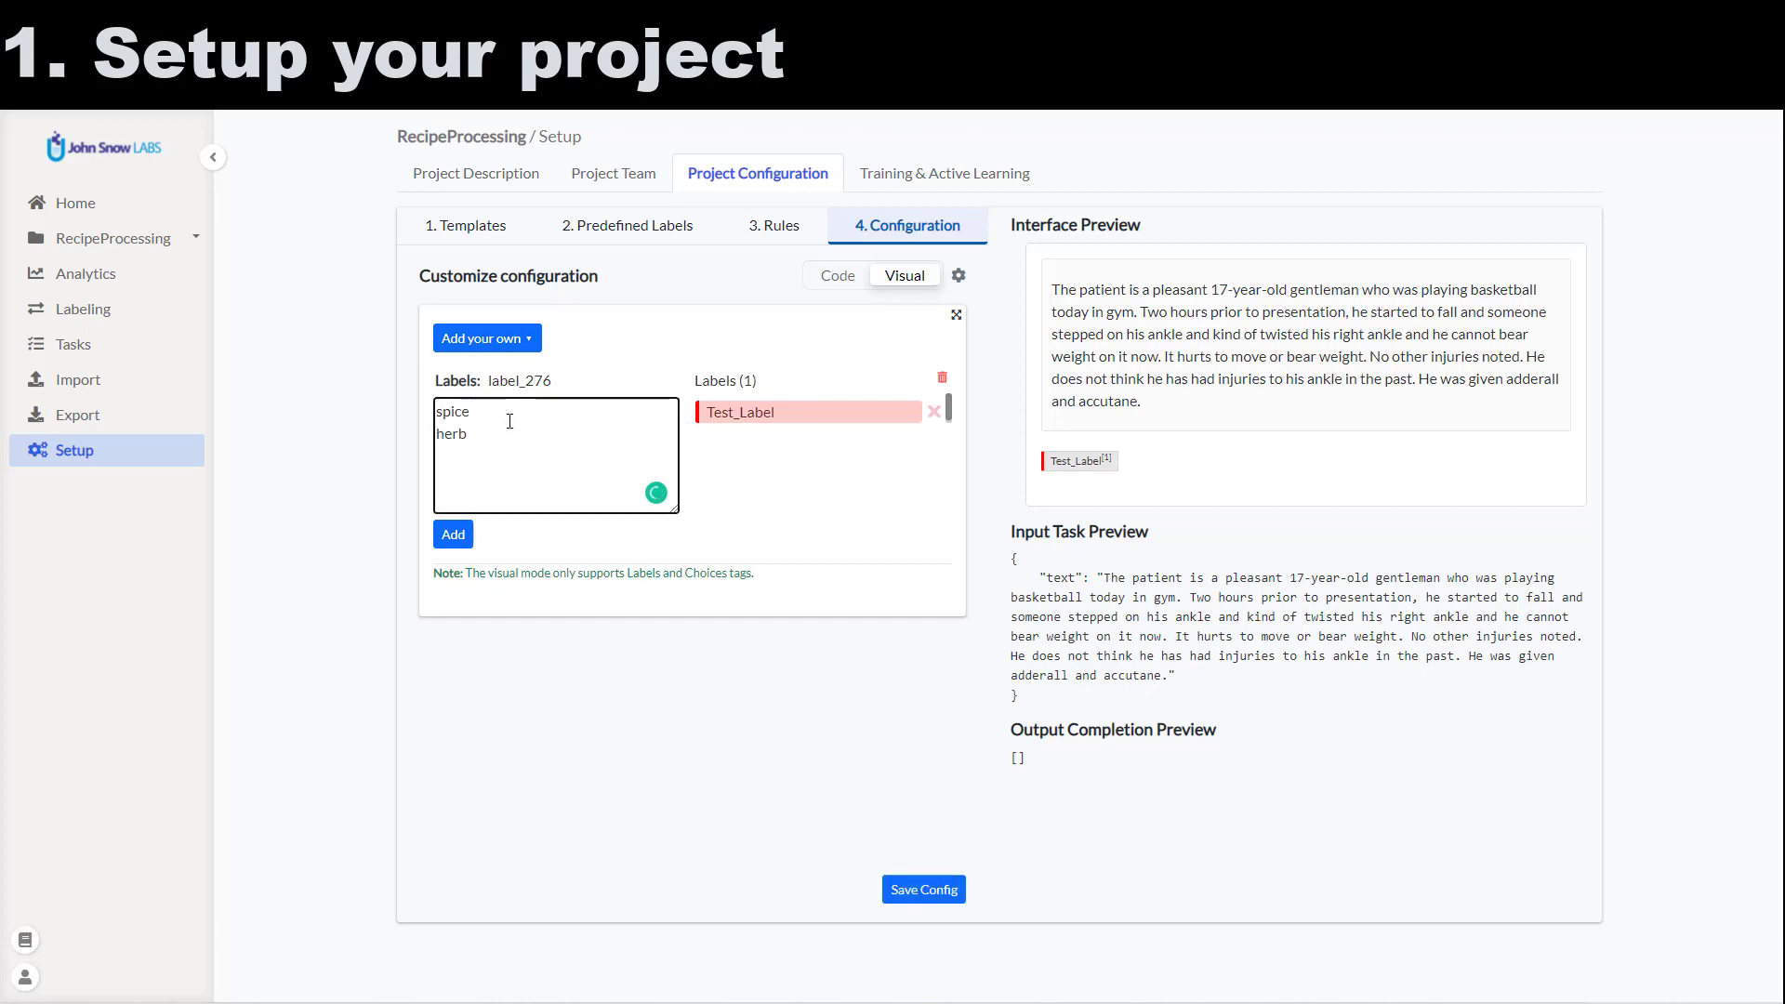
{"action": "key", "text": "Return"}
{"action": "type", "text": "meat"}
{"action": "key", "text": "Return"}
{"action": "type", "text": "dairy"}
{"action": "key", "text": "Return"}
{"action": "type", "text": "vegetable"}
{"action": "key", "text": "Return"}
{"action": "type", "text": "fruits"}
{"action": "key", "text": "Return"}
{"action": "type", "text": "coo"}
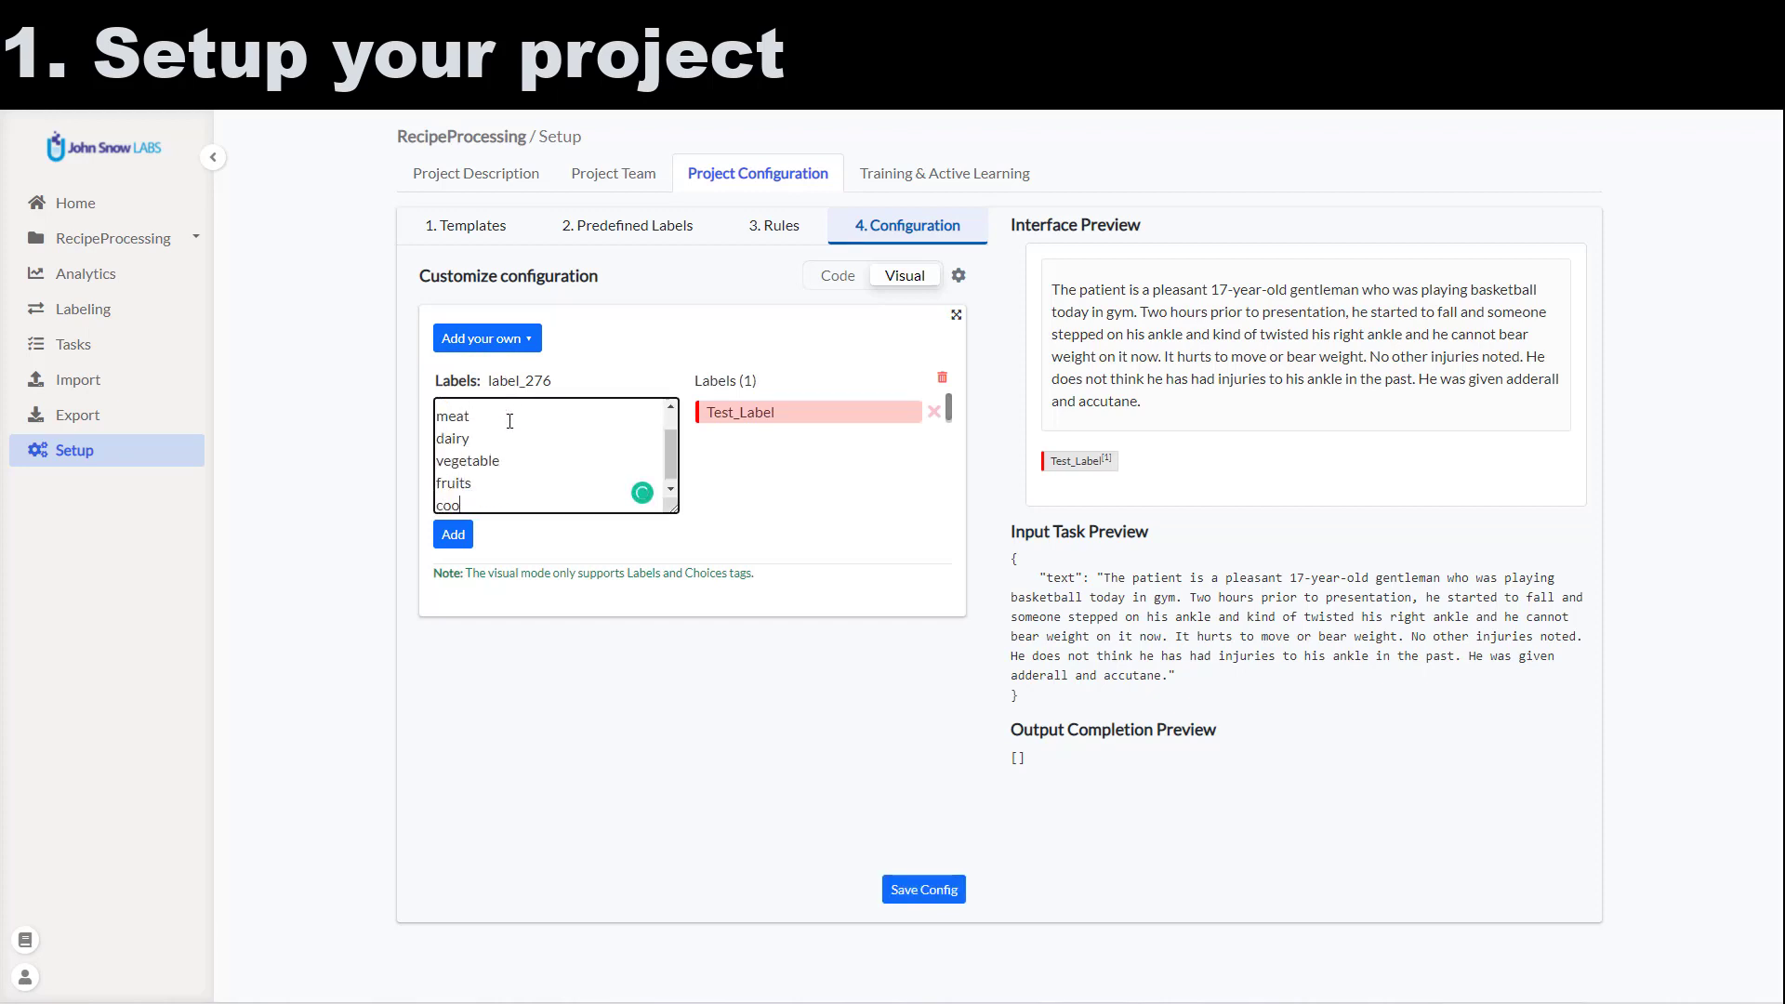
{"action": "type", "text": "k_time cuantity"}
{"action": "key", "text": "Return"}
{"action": "type", "text": "temperature"}
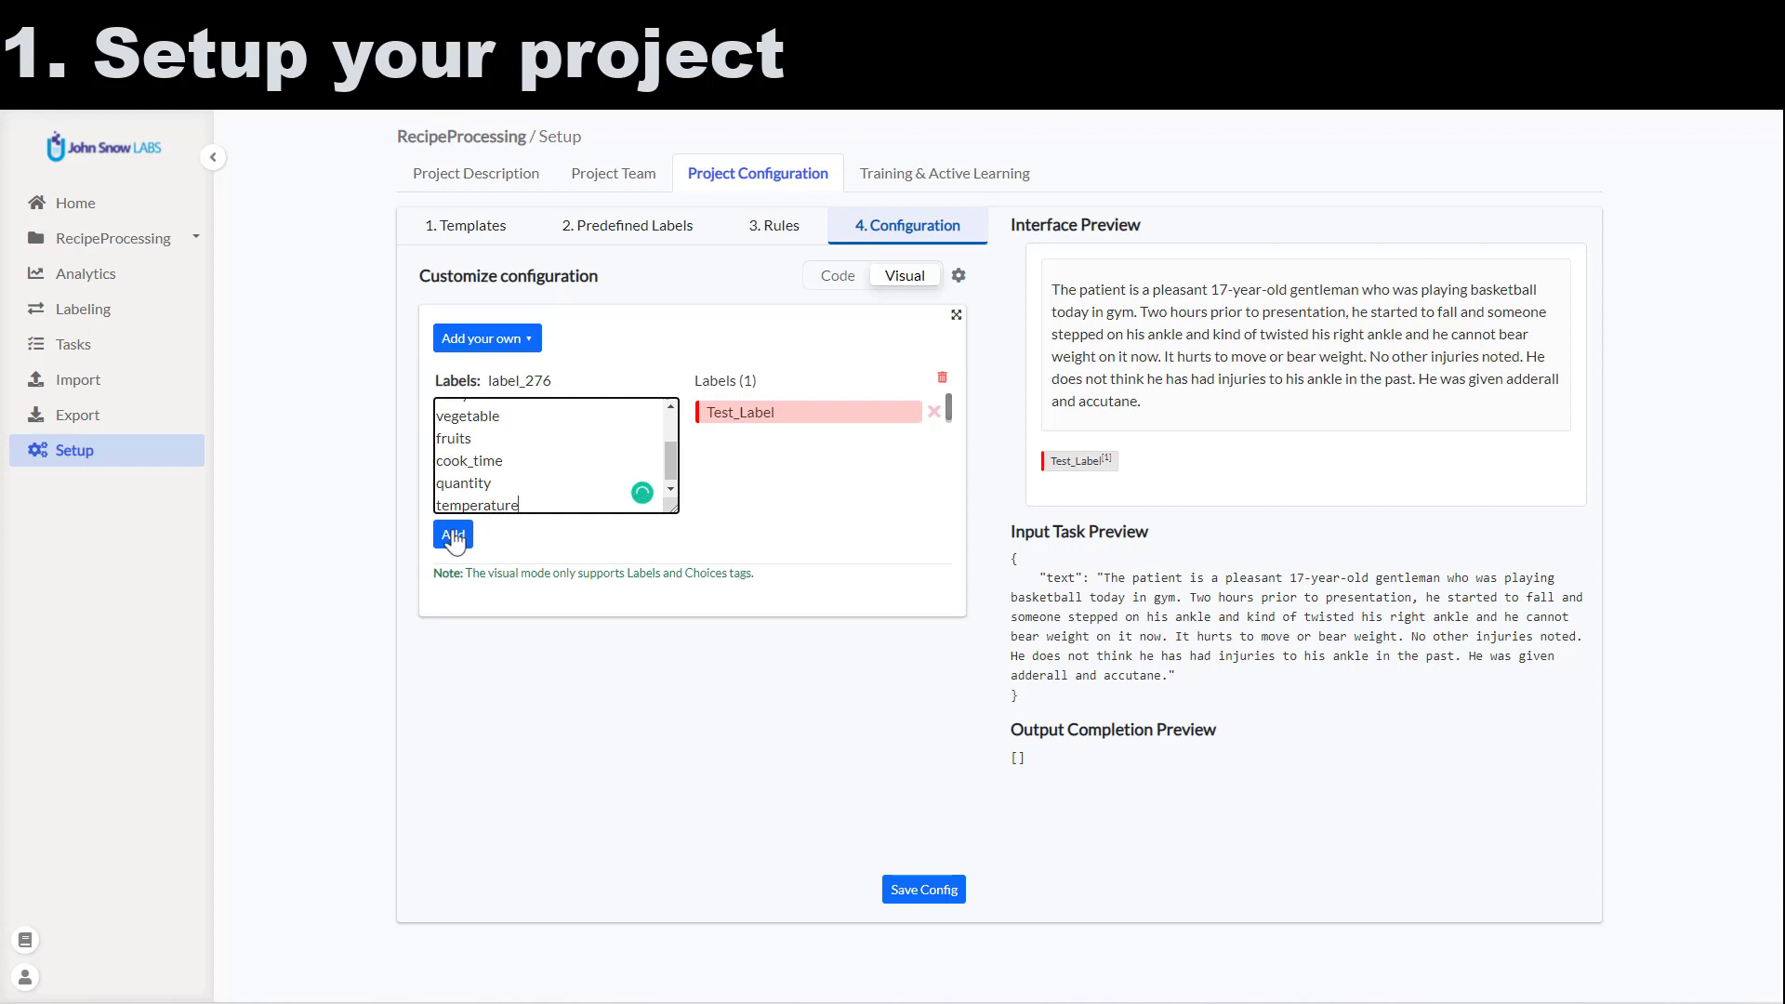
Create the new labels, delete the placeholder Test_Label, and save the configuration.
{"action": "left_click", "coordinate": [455, 536]}
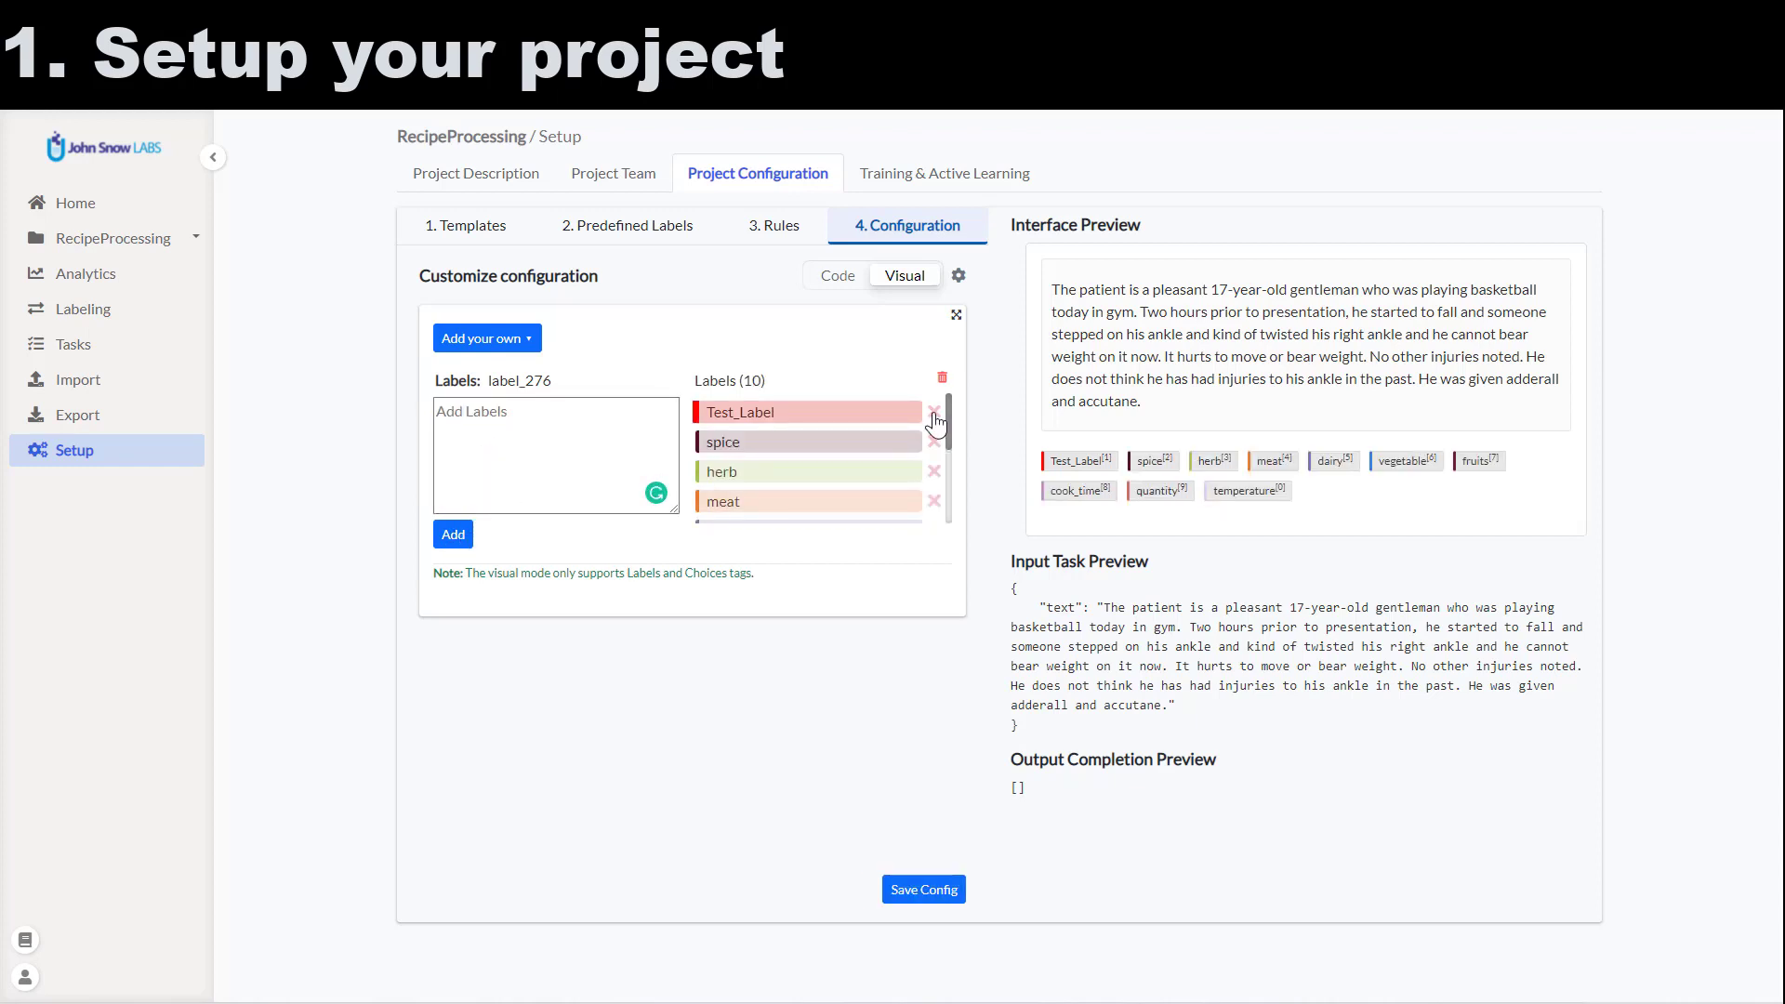
{"action": "left_click", "coordinate": [933, 412]}
{"action": "left_click", "coordinate": [923, 893]}
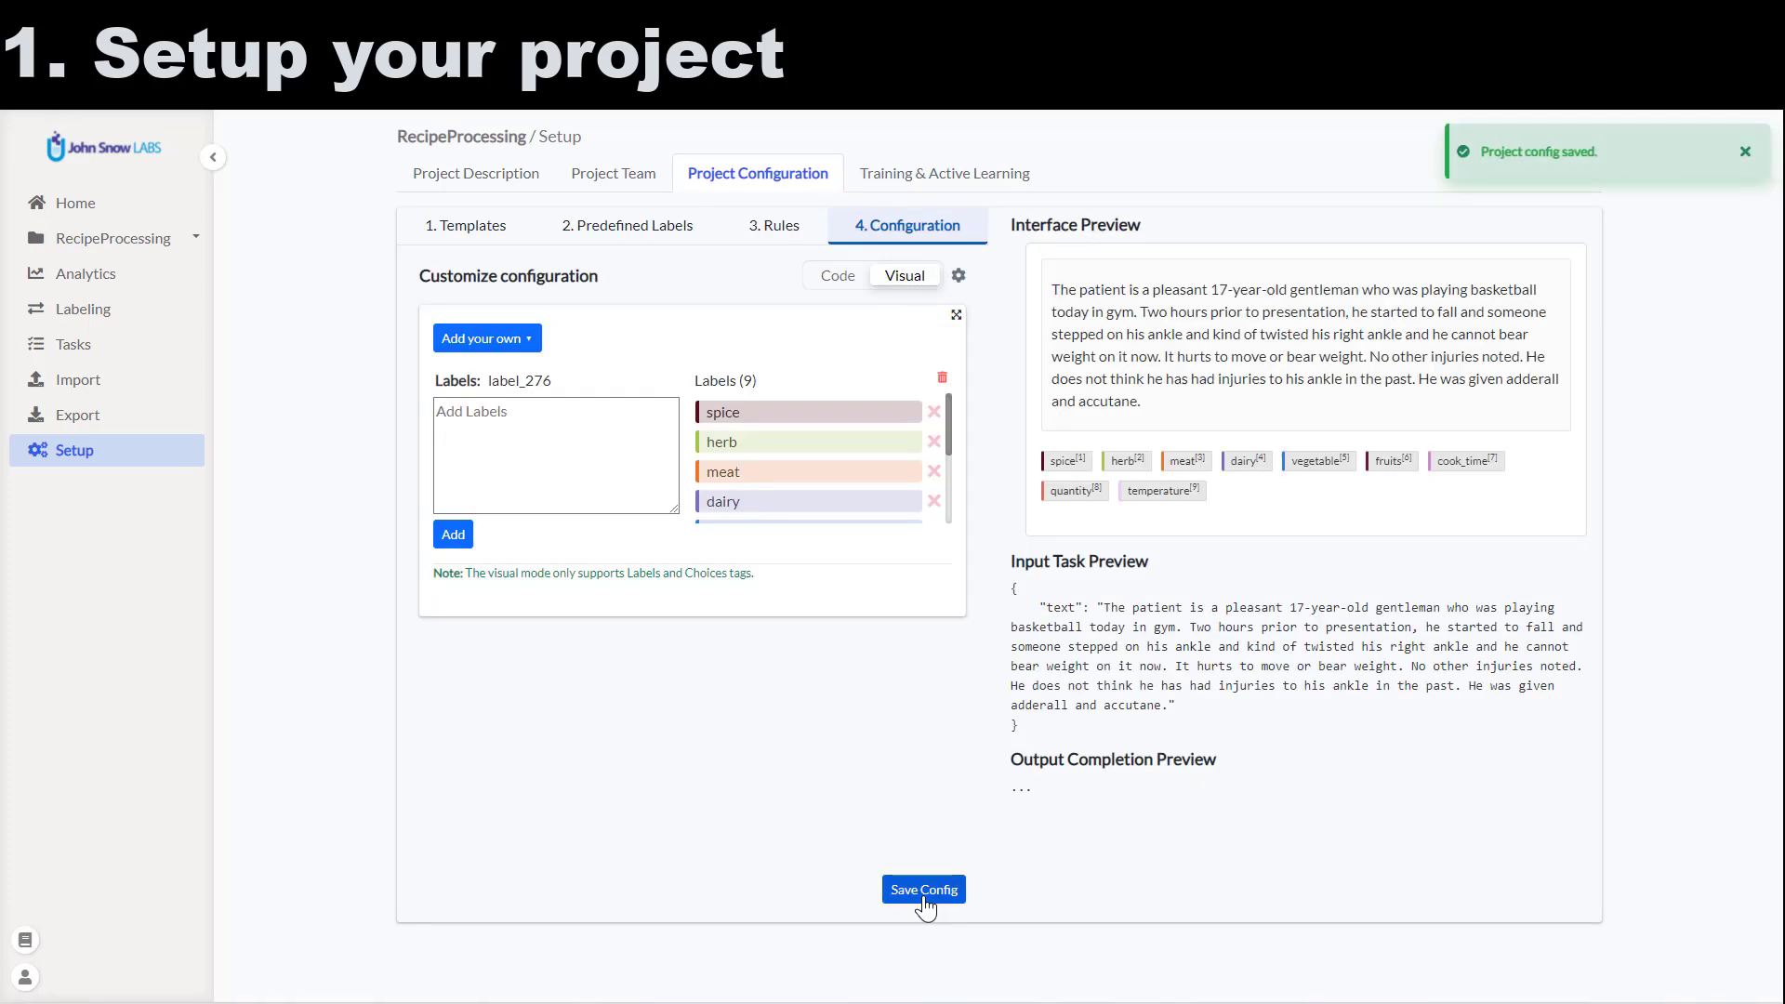
Import '40 tasks - batch1.json' into the project and open the imported task list.
{"action": "left_click", "coordinate": [136, 393]}
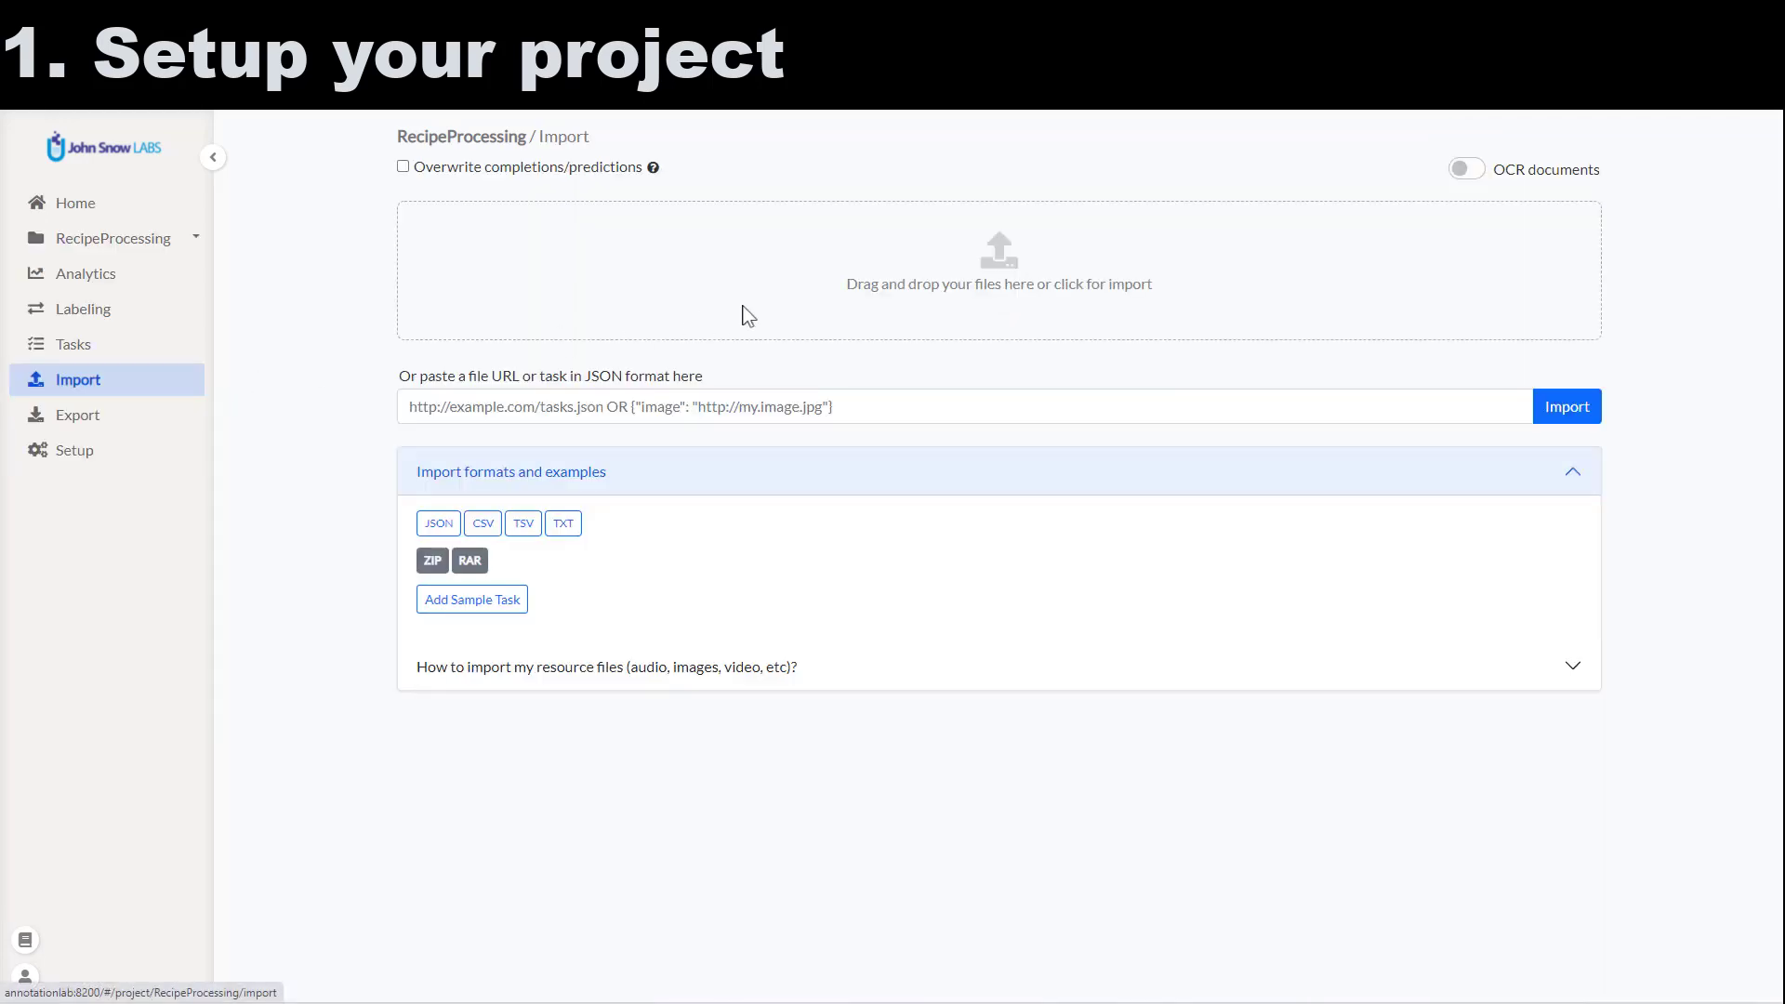
{"action": "left_click", "coordinate": [826, 300]}
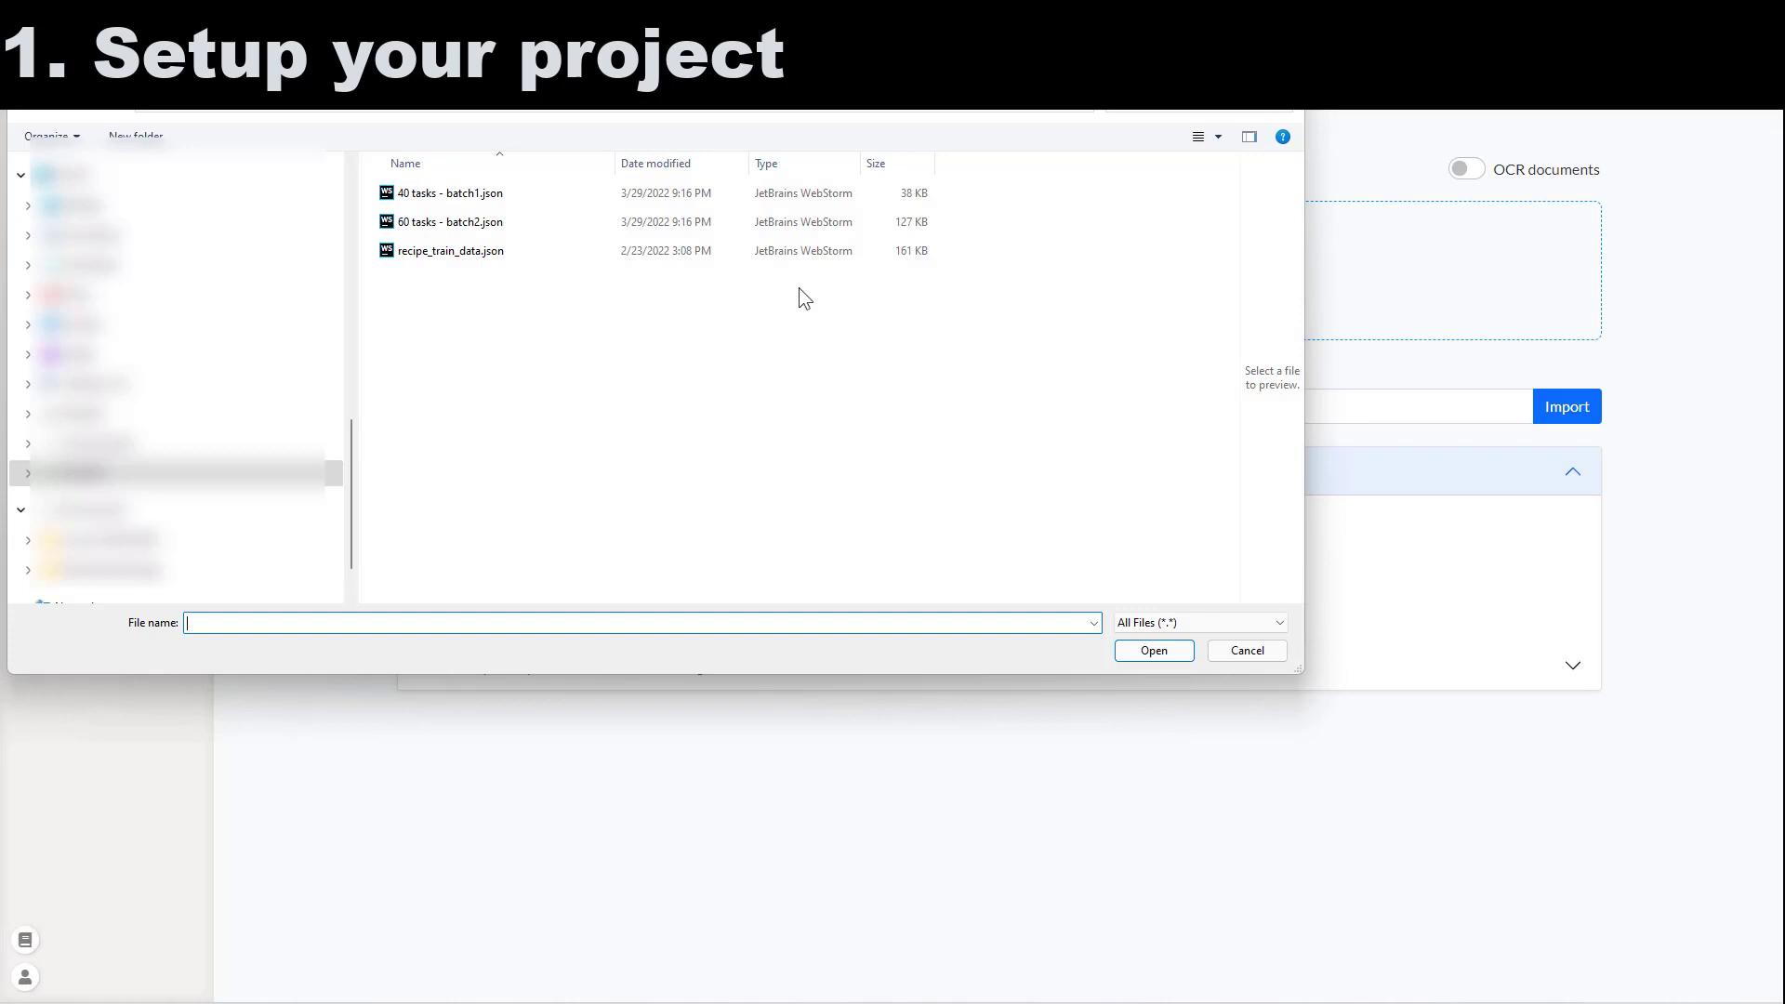
{"action": "left_click", "coordinate": [465, 186]}
{"action": "left_click", "coordinate": [1153, 660]}
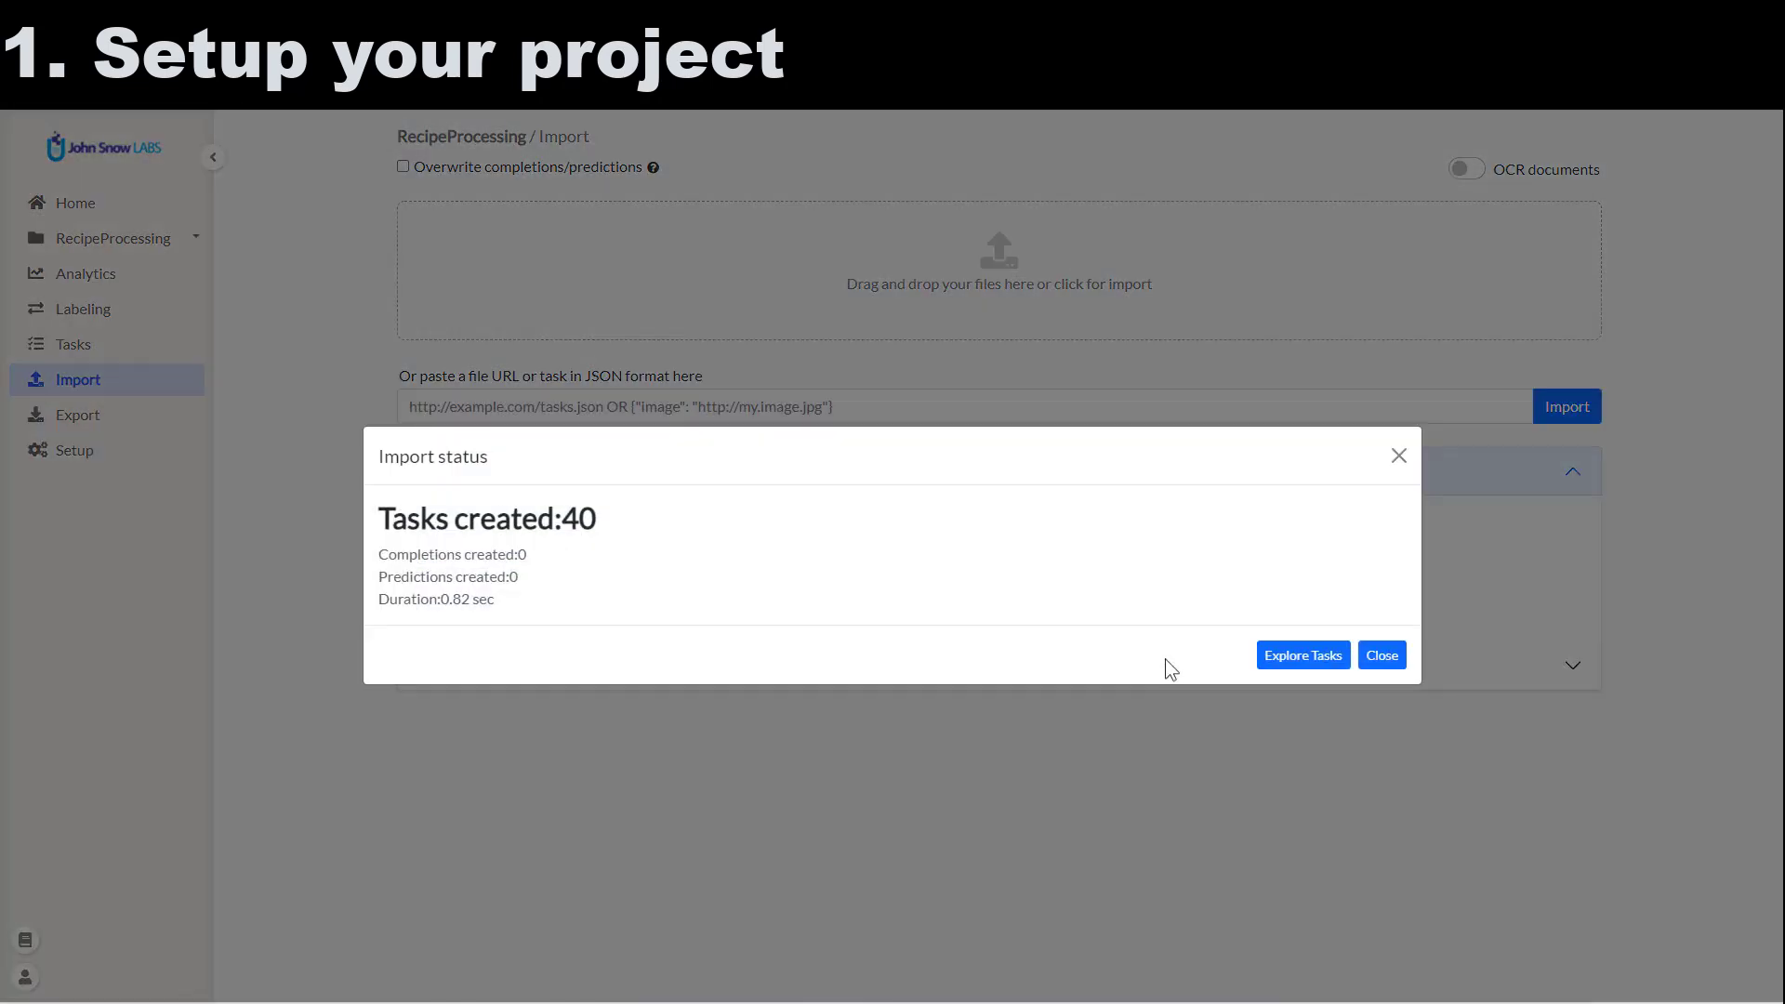
{"action": "left_click", "coordinate": [1279, 656]}
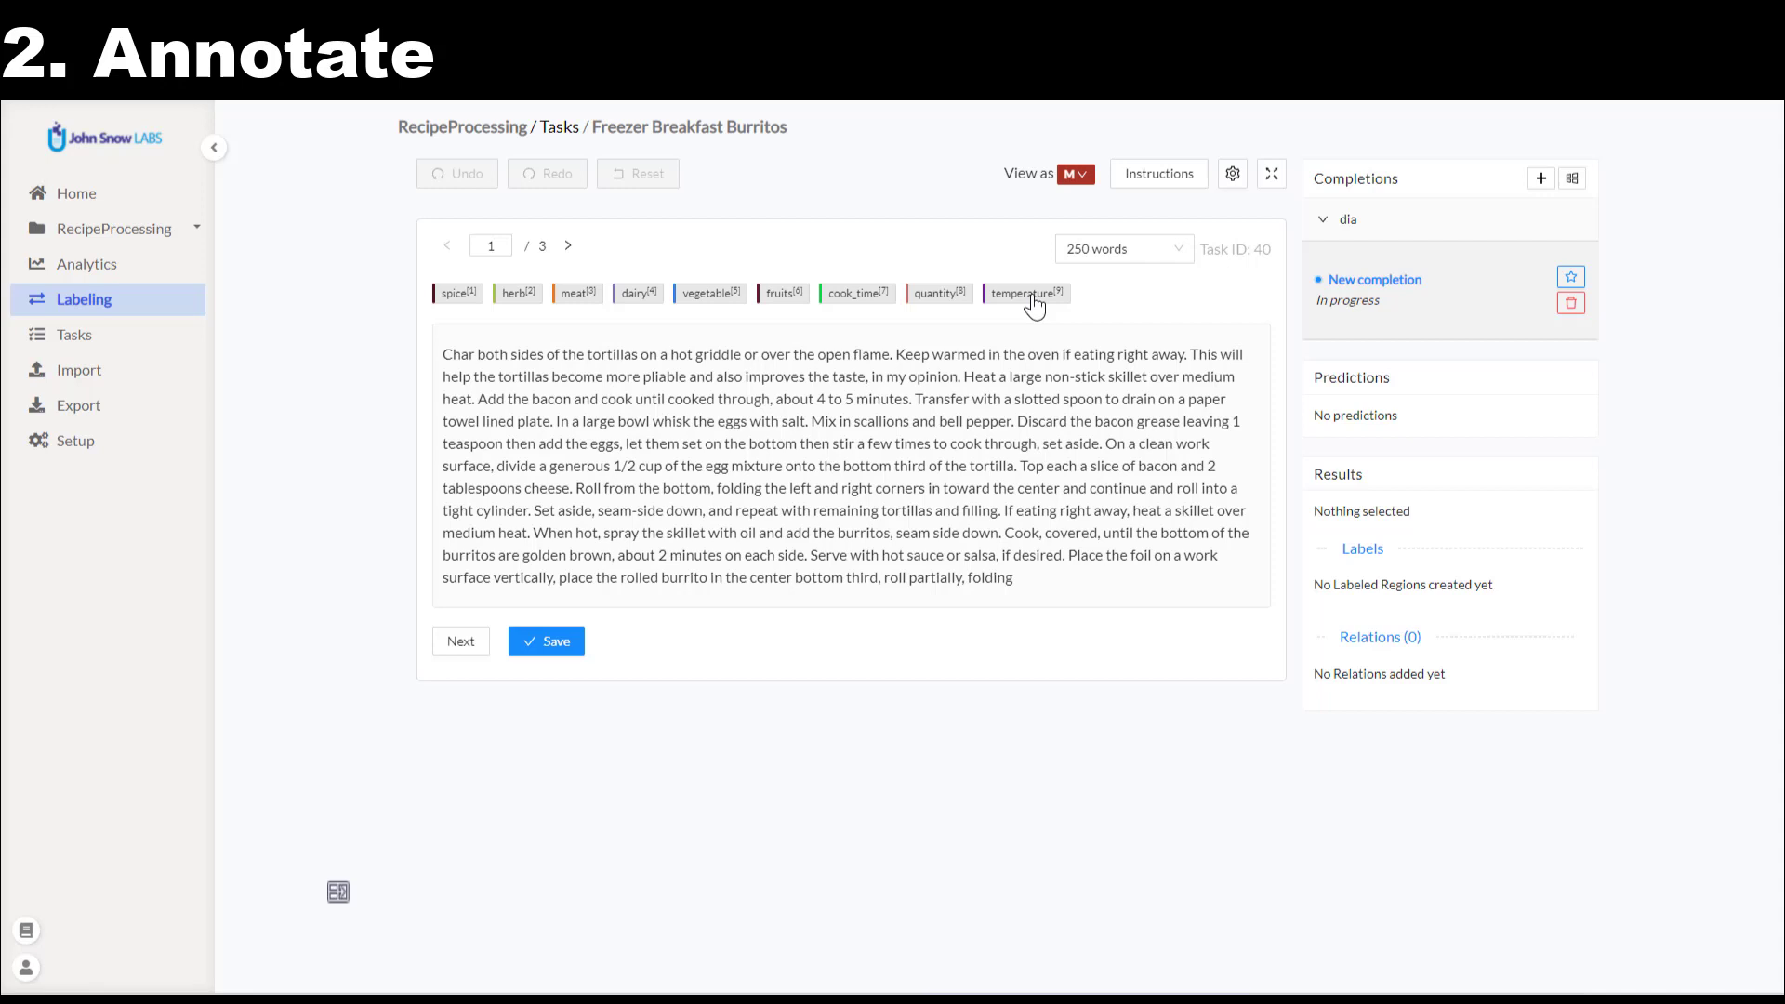
Label medium heat as temperature, bacon as meat, 4 to 5 minutes as cook_time, scallions and bell pepper as vegetable.
{"action": "left_click", "coordinate": [1031, 294]}
{"action": "left_click_drag", "start_coordinate": [1185, 382], "coordinate": [470, 400]}
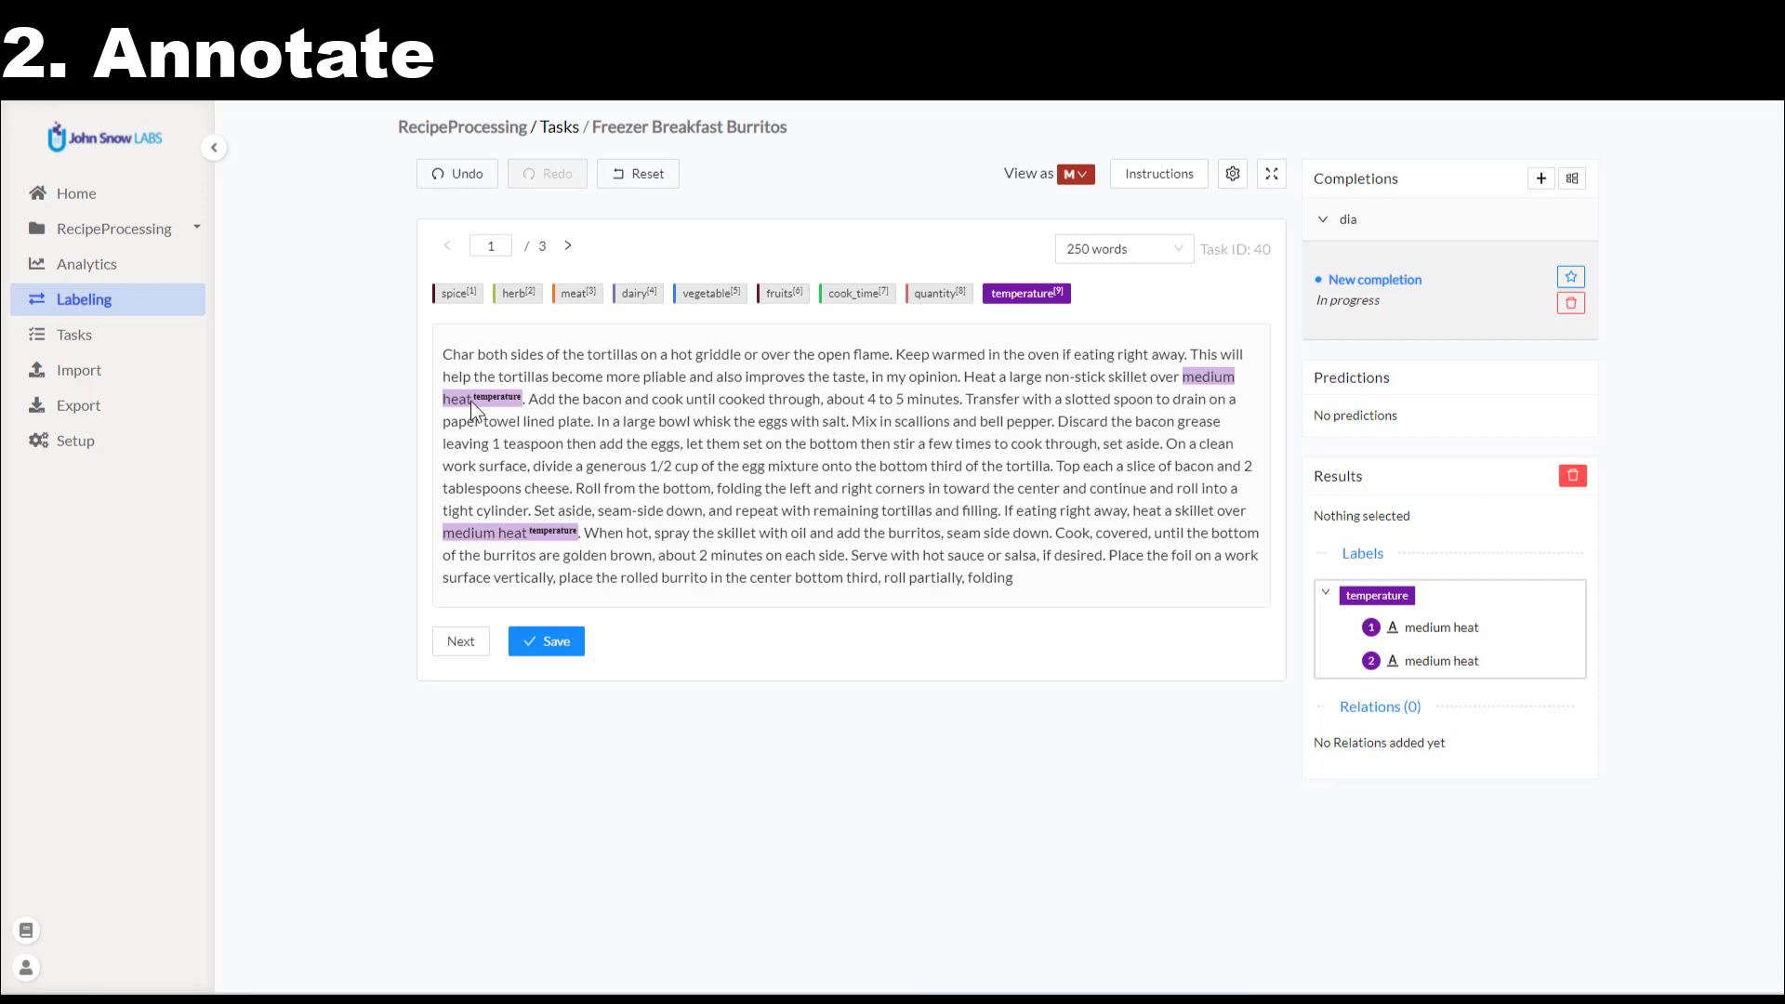
{"action": "key", "text": "3"}
{"action": "double_click", "coordinate": [602, 400]}
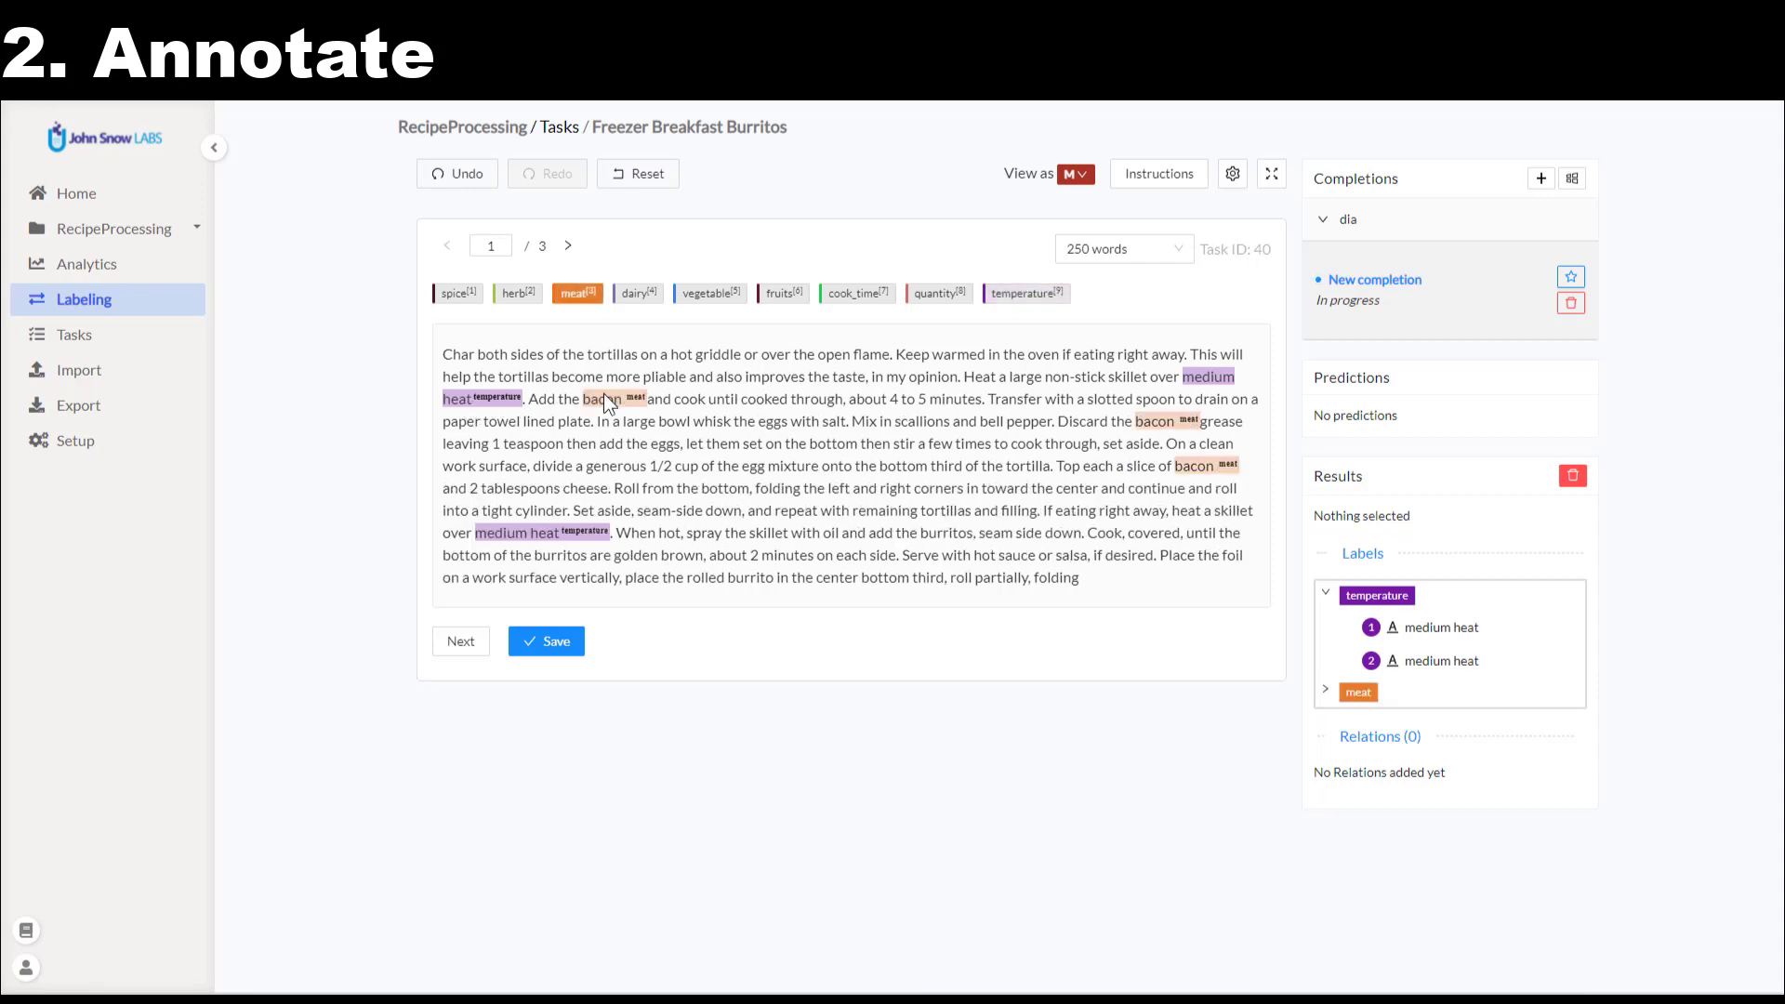
{"action": "key", "text": "7"}
{"action": "left_click_drag", "start_coordinate": [890, 400], "coordinate": [956, 403]}
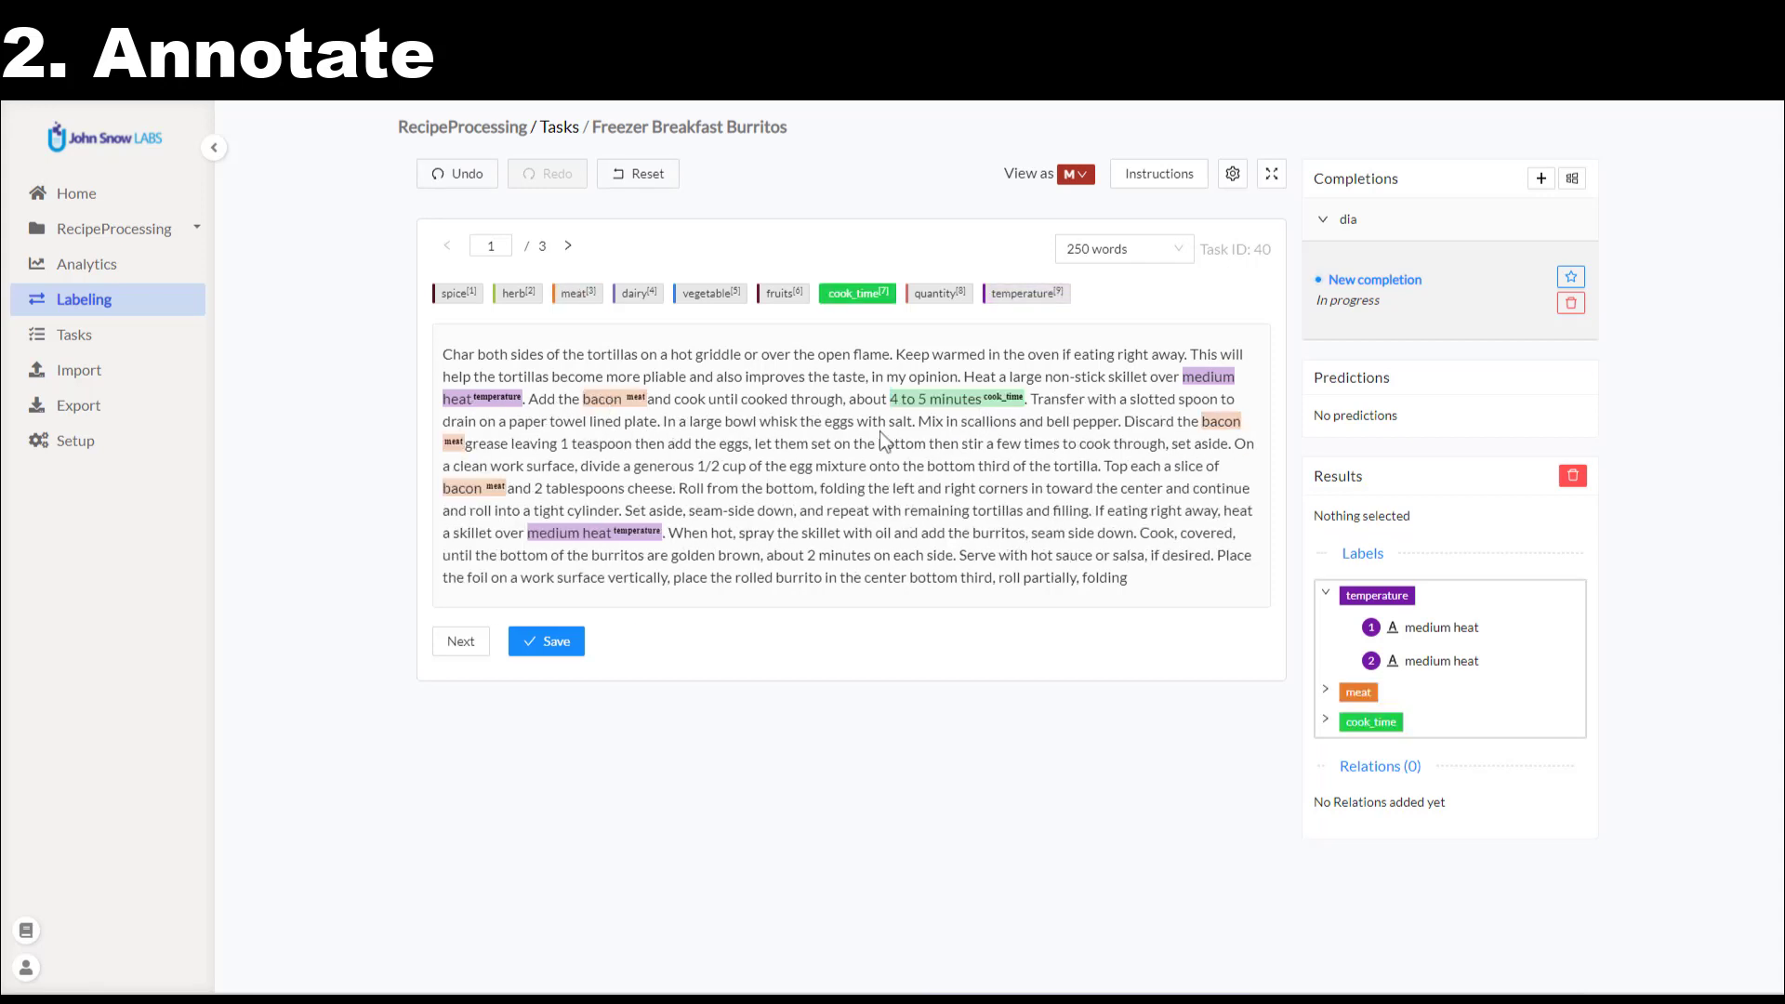
{"action": "key", "text": "5"}
{"action": "double_click", "coordinate": [987, 421]}
{"action": "left_click_drag", "start_coordinate": [1085, 422], "coordinate": [1158, 422]}
Label 1 teaspoon, 1/2 cup, 2 tablespoons as quantity, cheese as dairy, 2 minutes as cook_time, then save.
{"action": "key", "text": "8"}
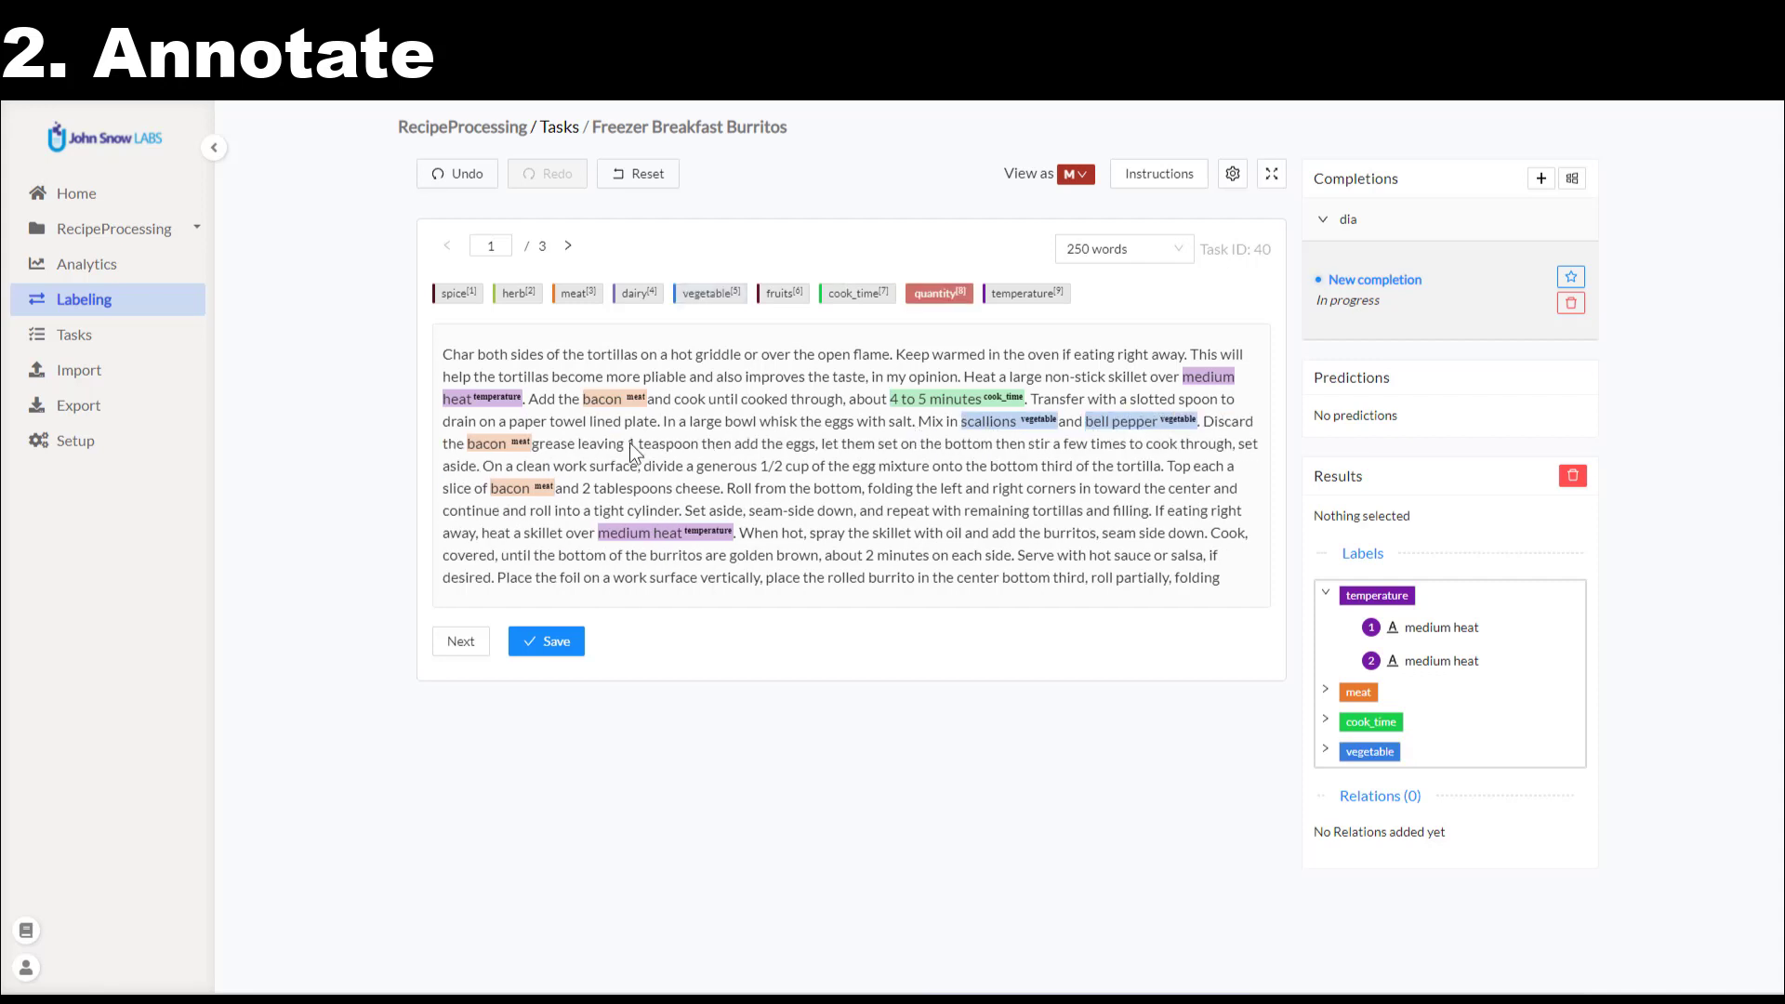
{"action": "left_click_drag", "start_coordinate": [628, 445], "coordinate": [699, 444]}
{"action": "left_click_drag", "start_coordinate": [841, 466], "coordinate": [893, 466]}
{"action": "left_click_drag", "start_coordinate": [704, 488], "coordinate": [794, 488]}
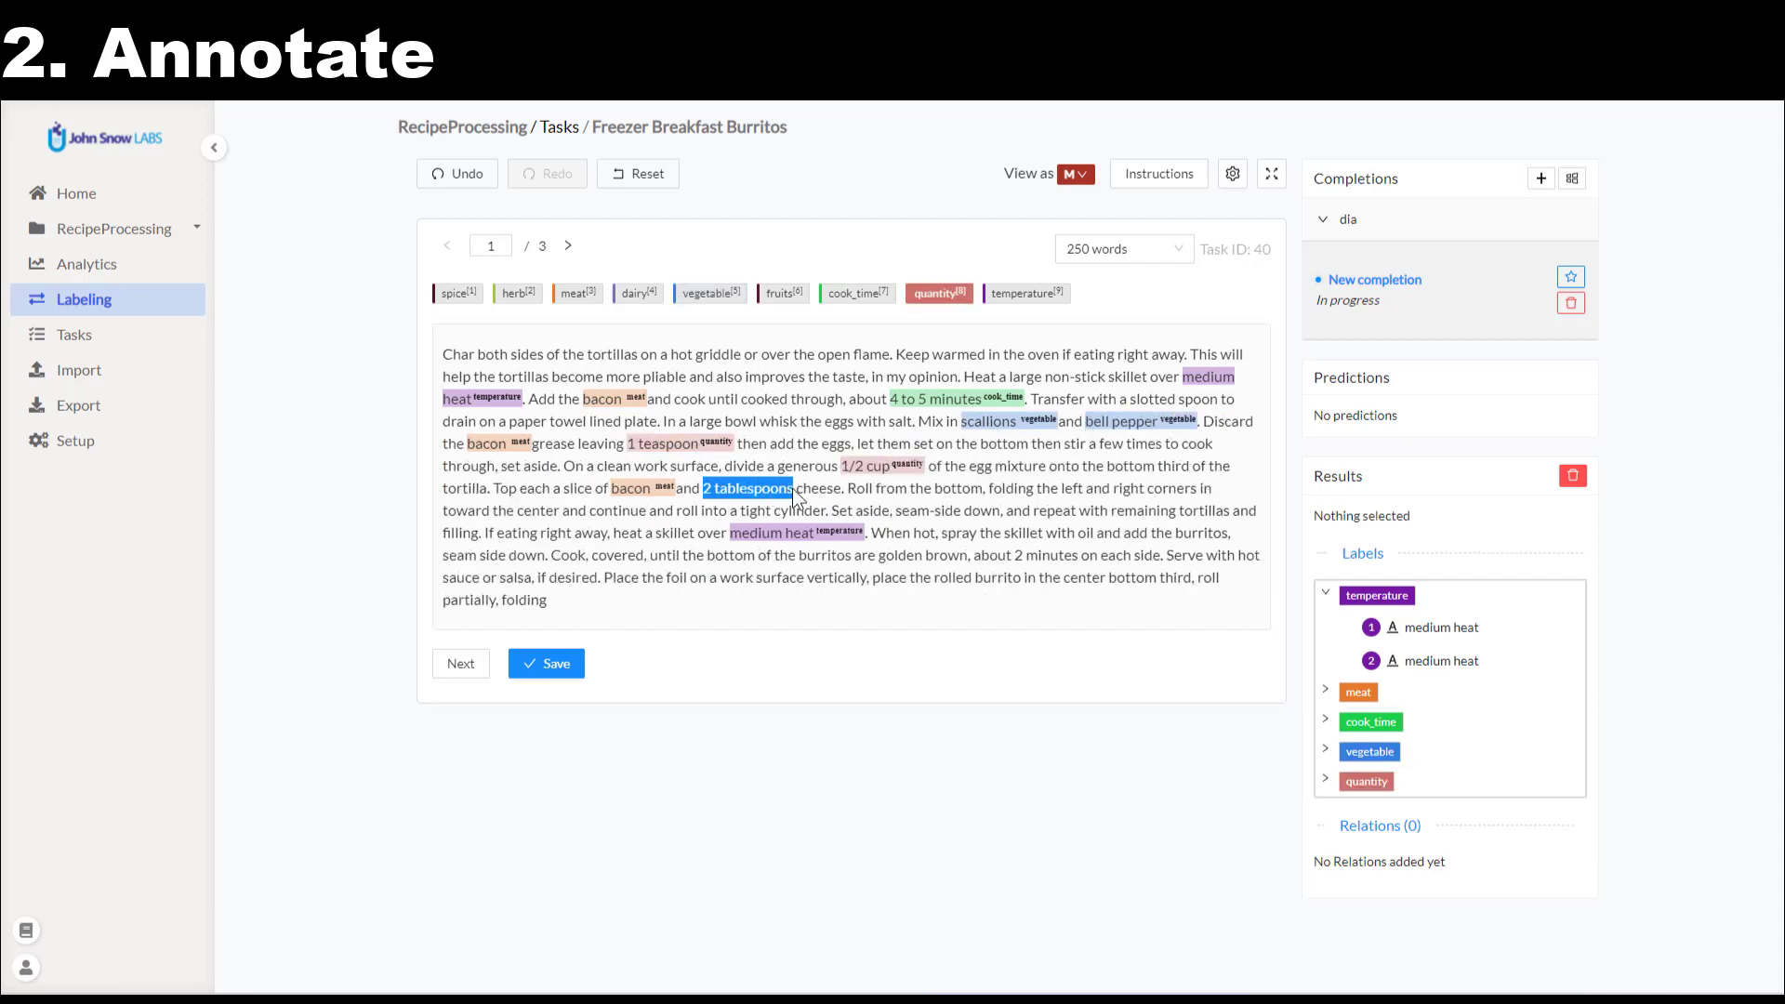
{"action": "key", "text": "4"}
{"action": "double_click", "coordinate": [856, 490]}
{"action": "key", "text": "7"}
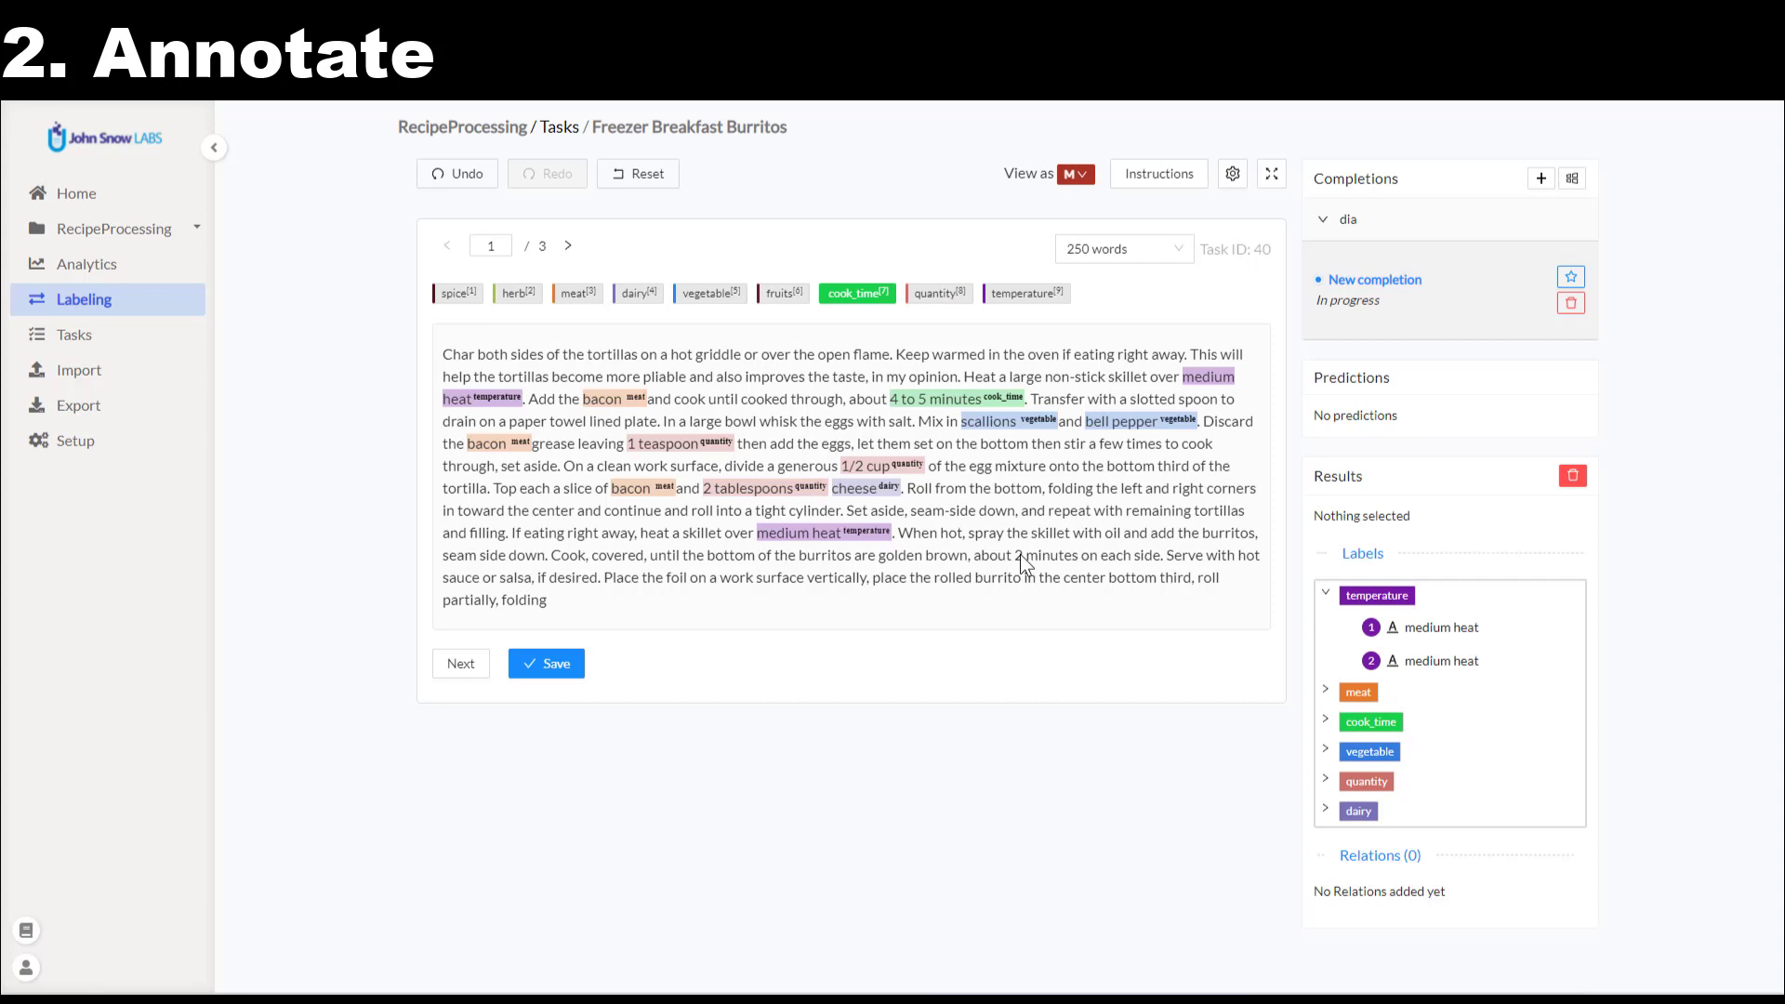
{"action": "left_click_drag", "start_coordinate": [1015, 555], "coordinate": [1078, 555]}
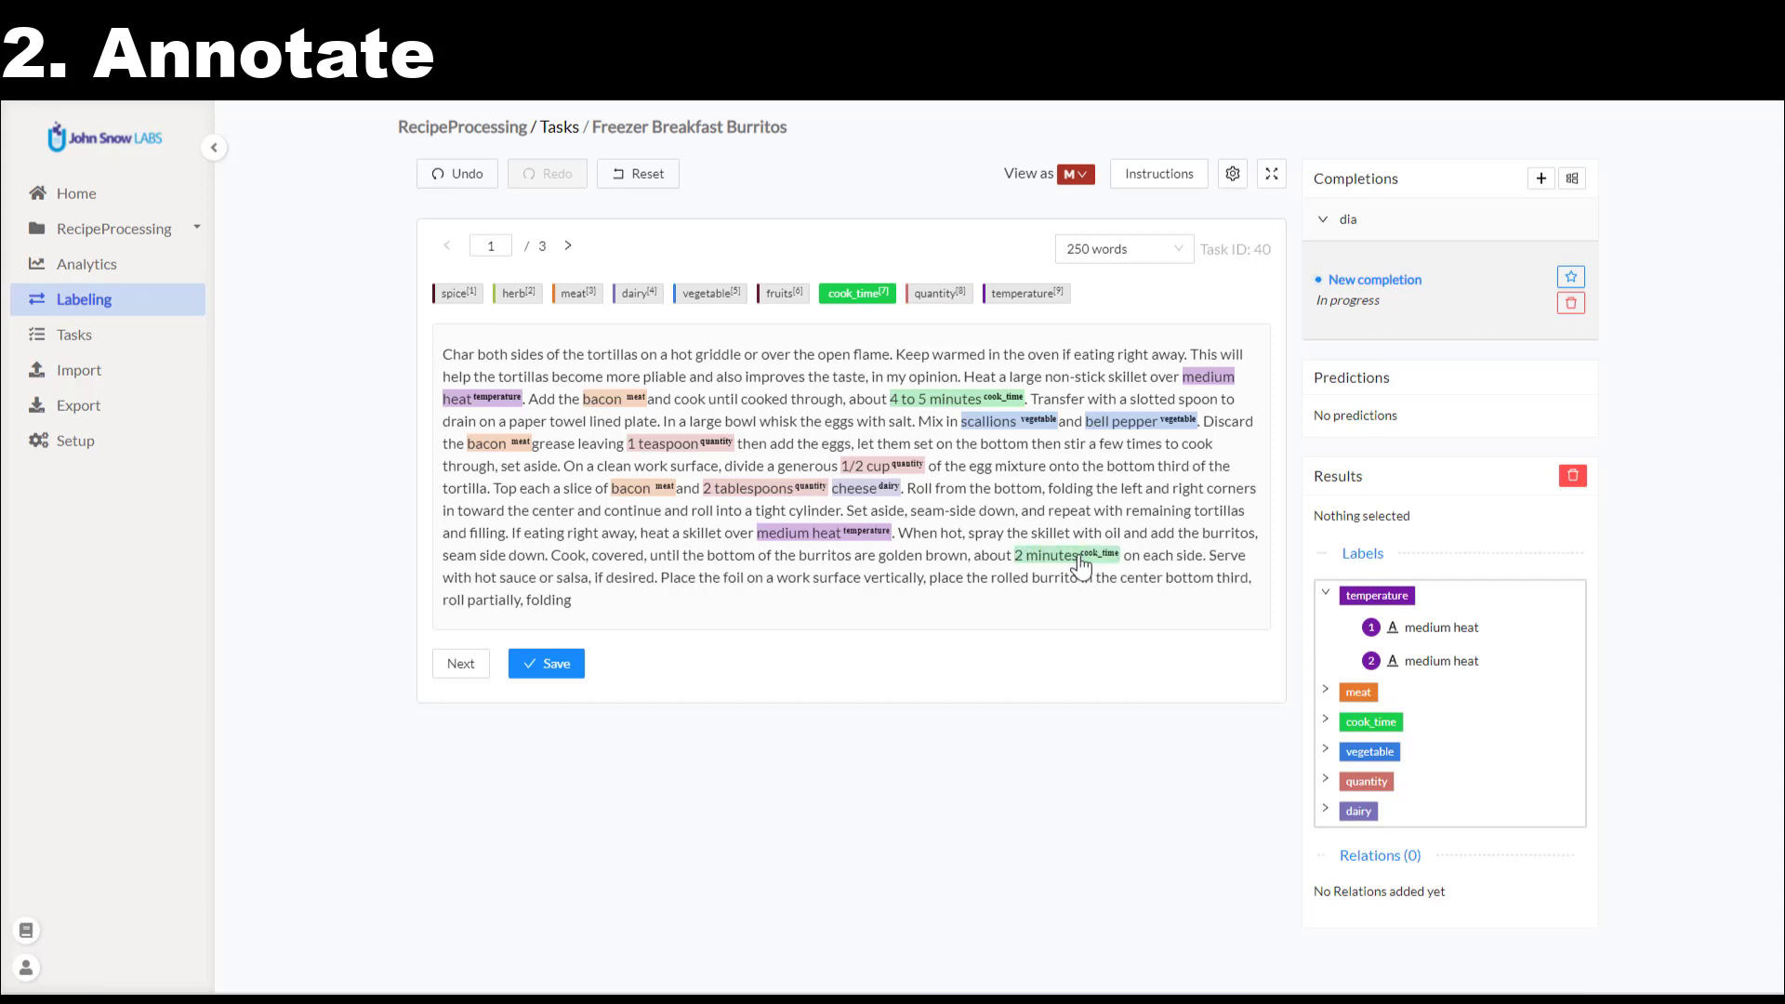
{"action": "left_click", "coordinate": [569, 664]}
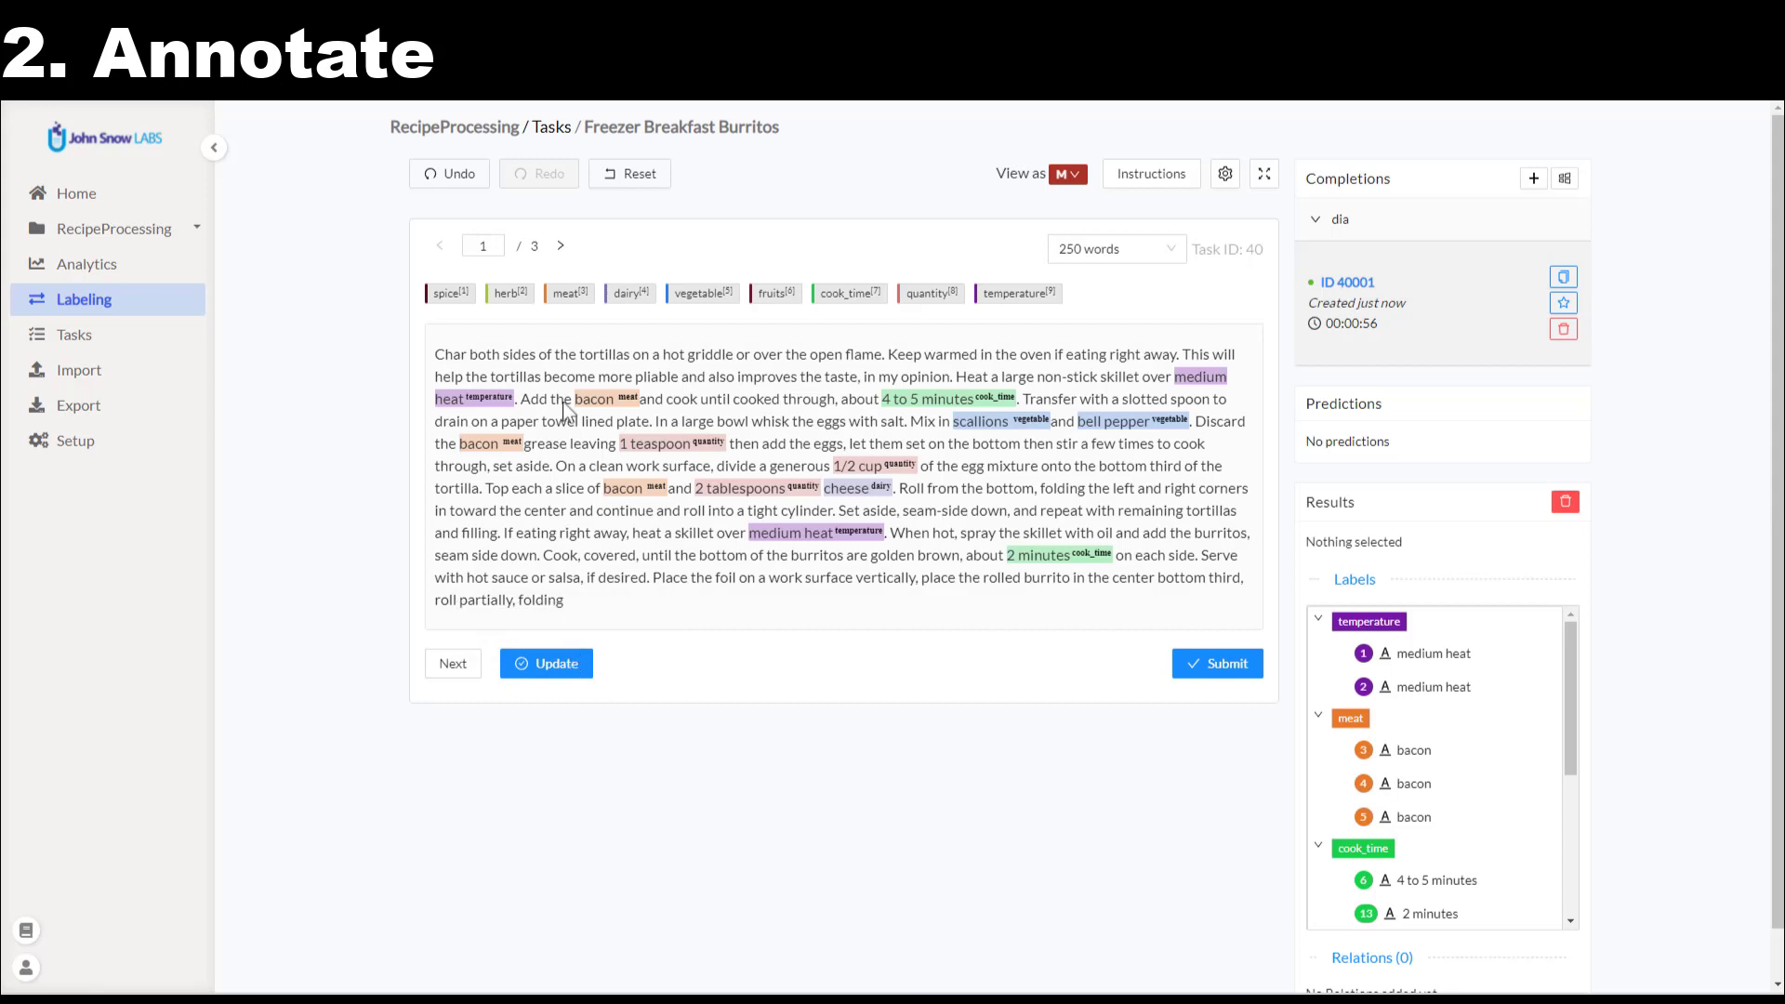
Browse through the recipe's pages and switch the view to 500 words per page.
{"action": "left_click", "coordinate": [560, 247]}
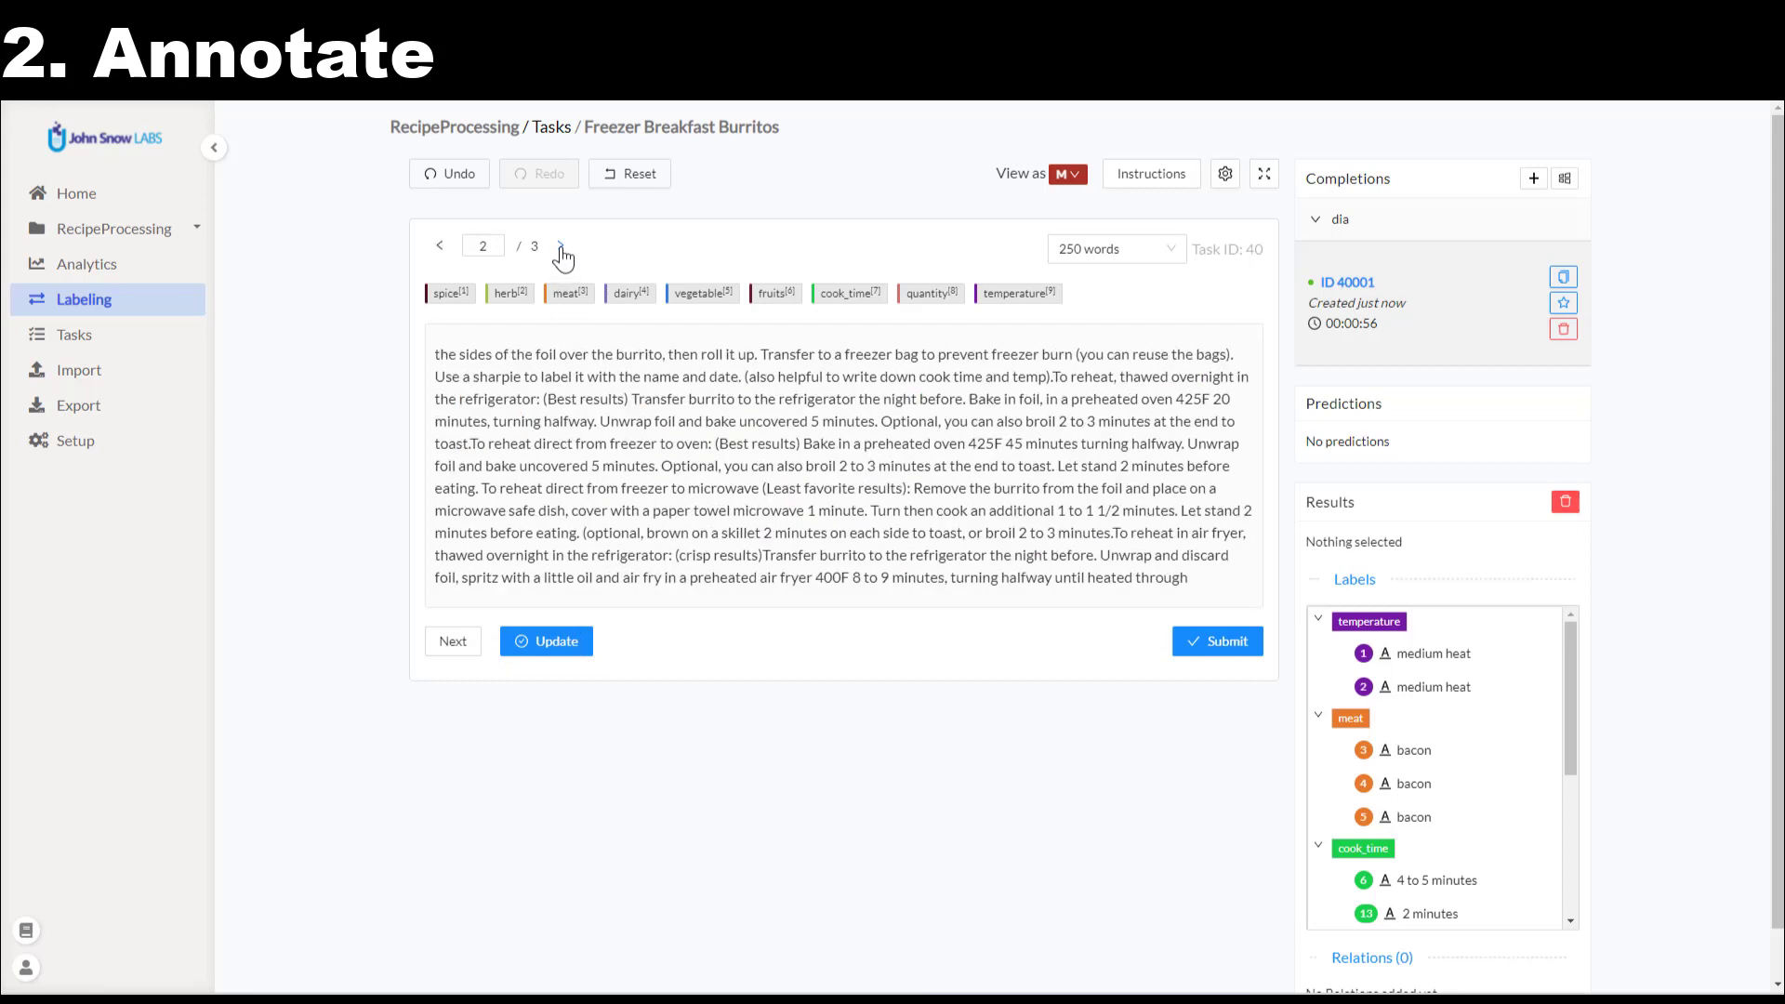
{"action": "left_click", "coordinate": [560, 246]}
{"action": "left_click", "coordinate": [440, 246]}
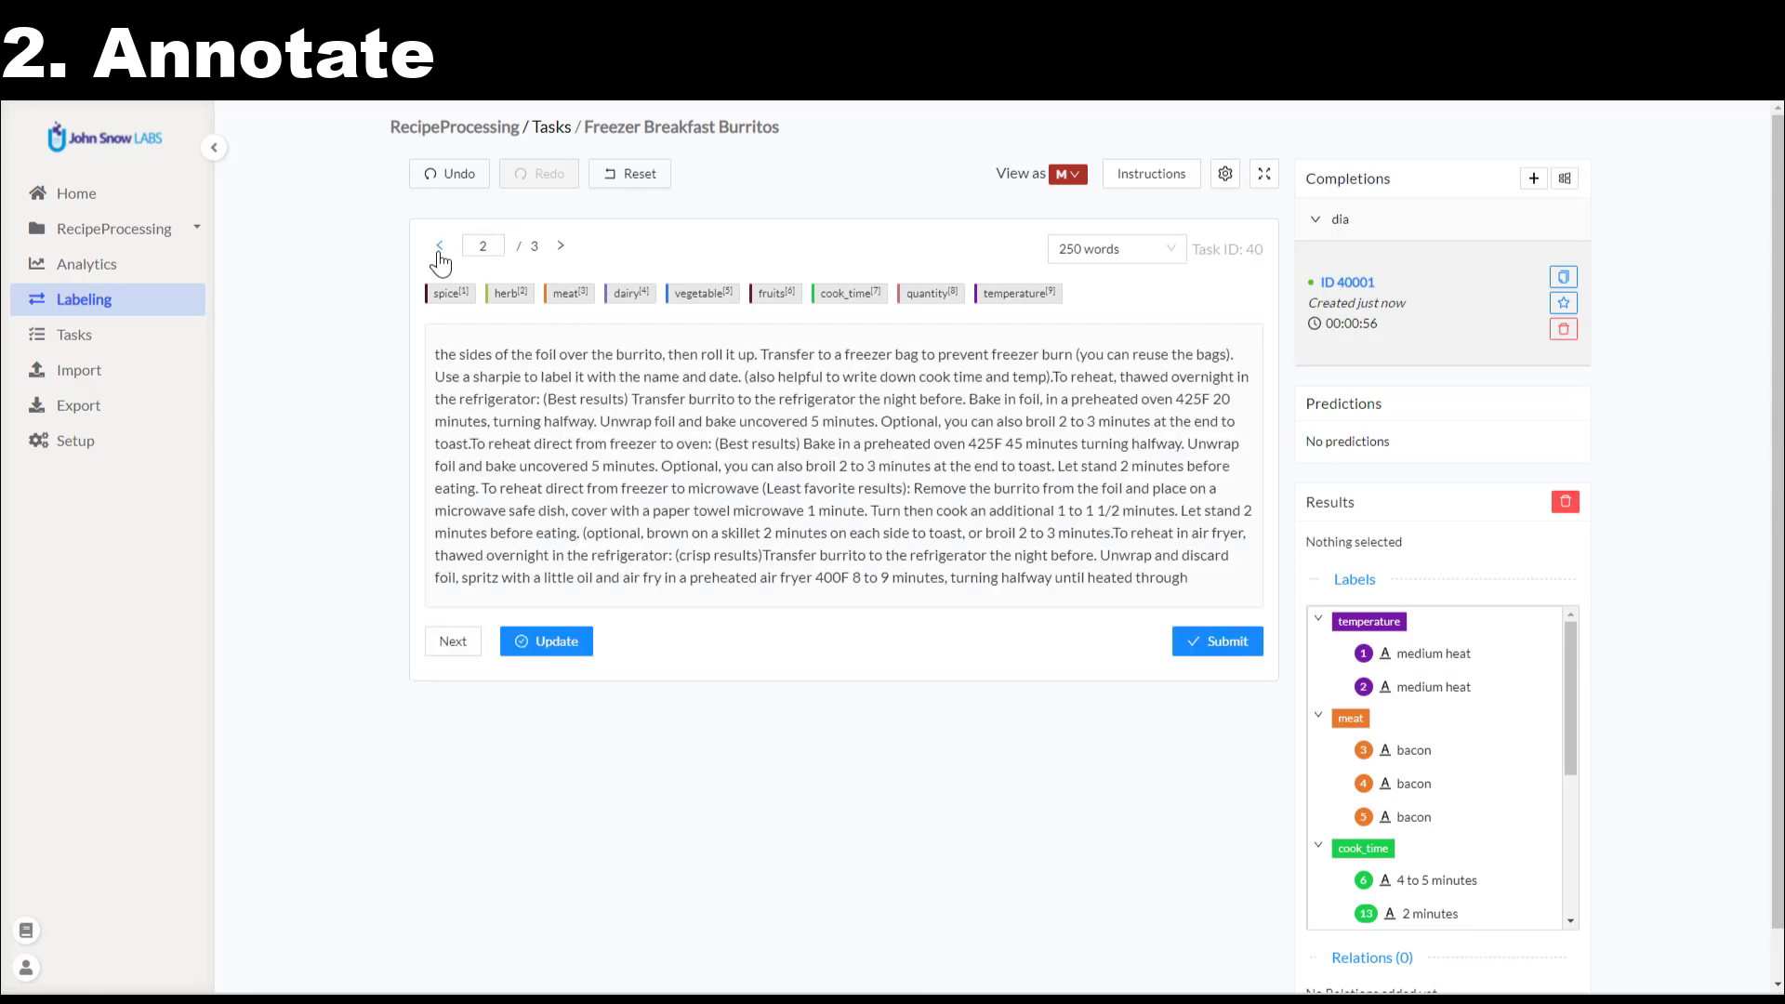
{"action": "left_click", "coordinate": [1157, 265]}
{"action": "left_click", "coordinate": [1130, 376]}
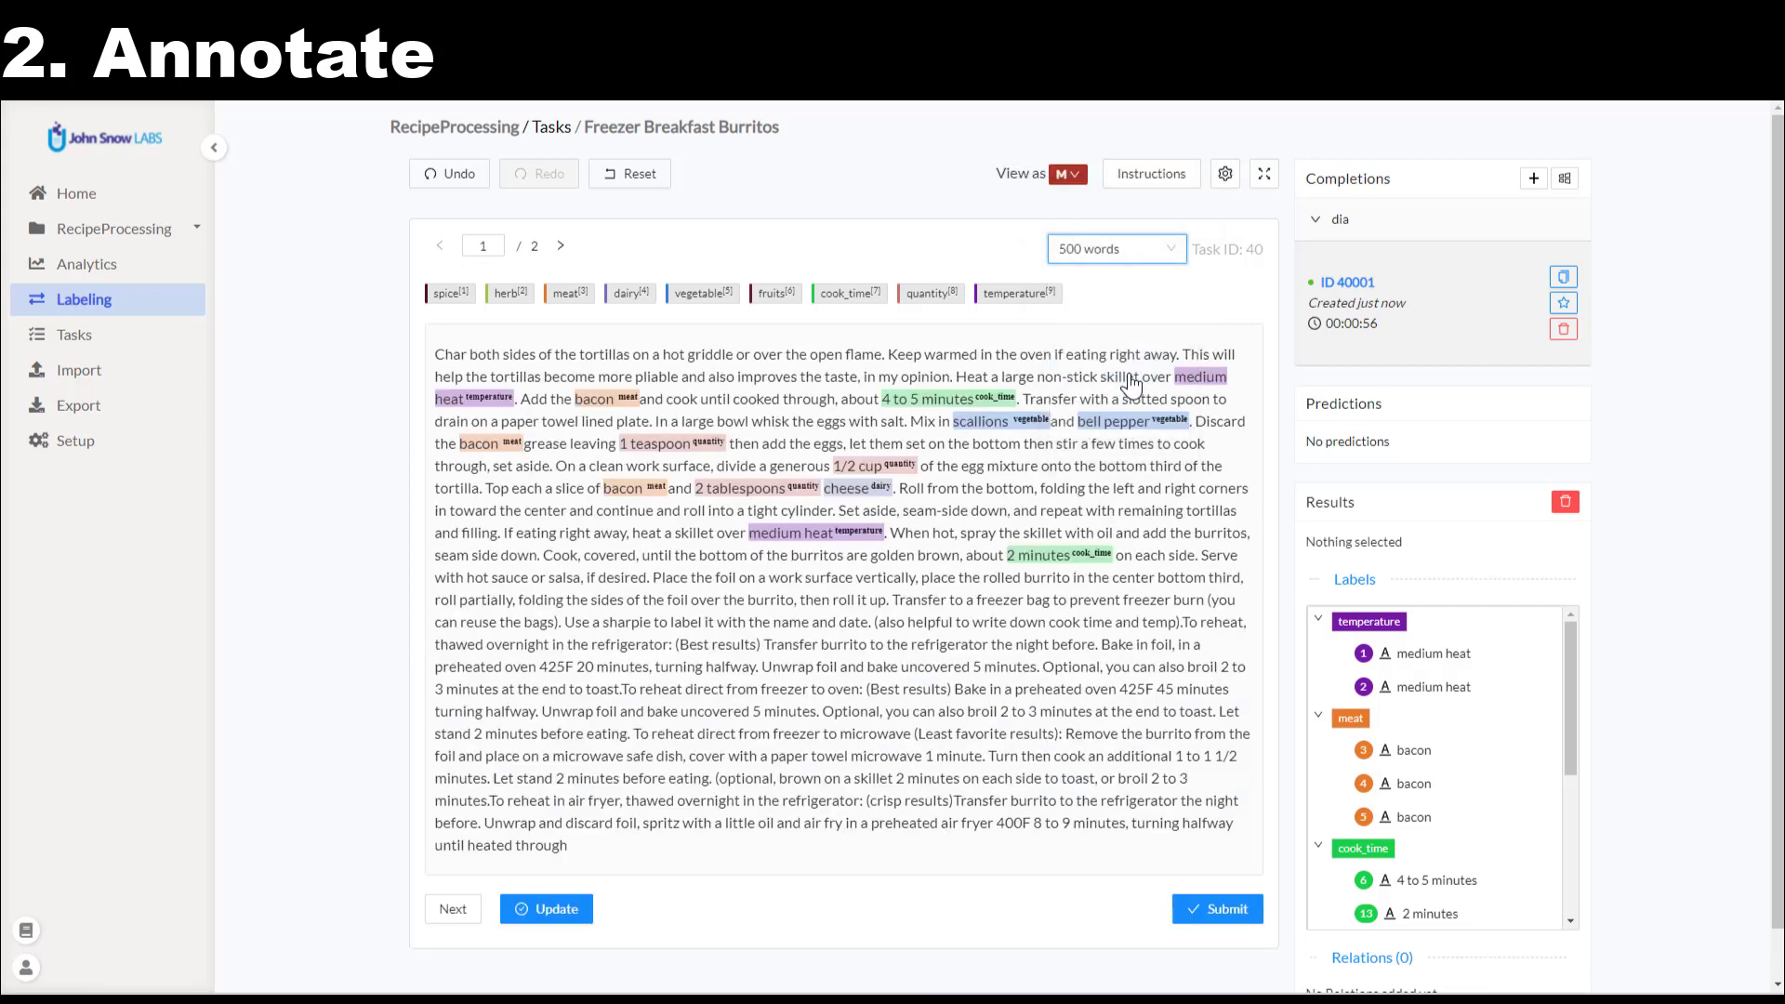
Add and apply a custom 300 words-per-page option, then move to page 2.
{"action": "left_click", "coordinate": [1156, 266]}
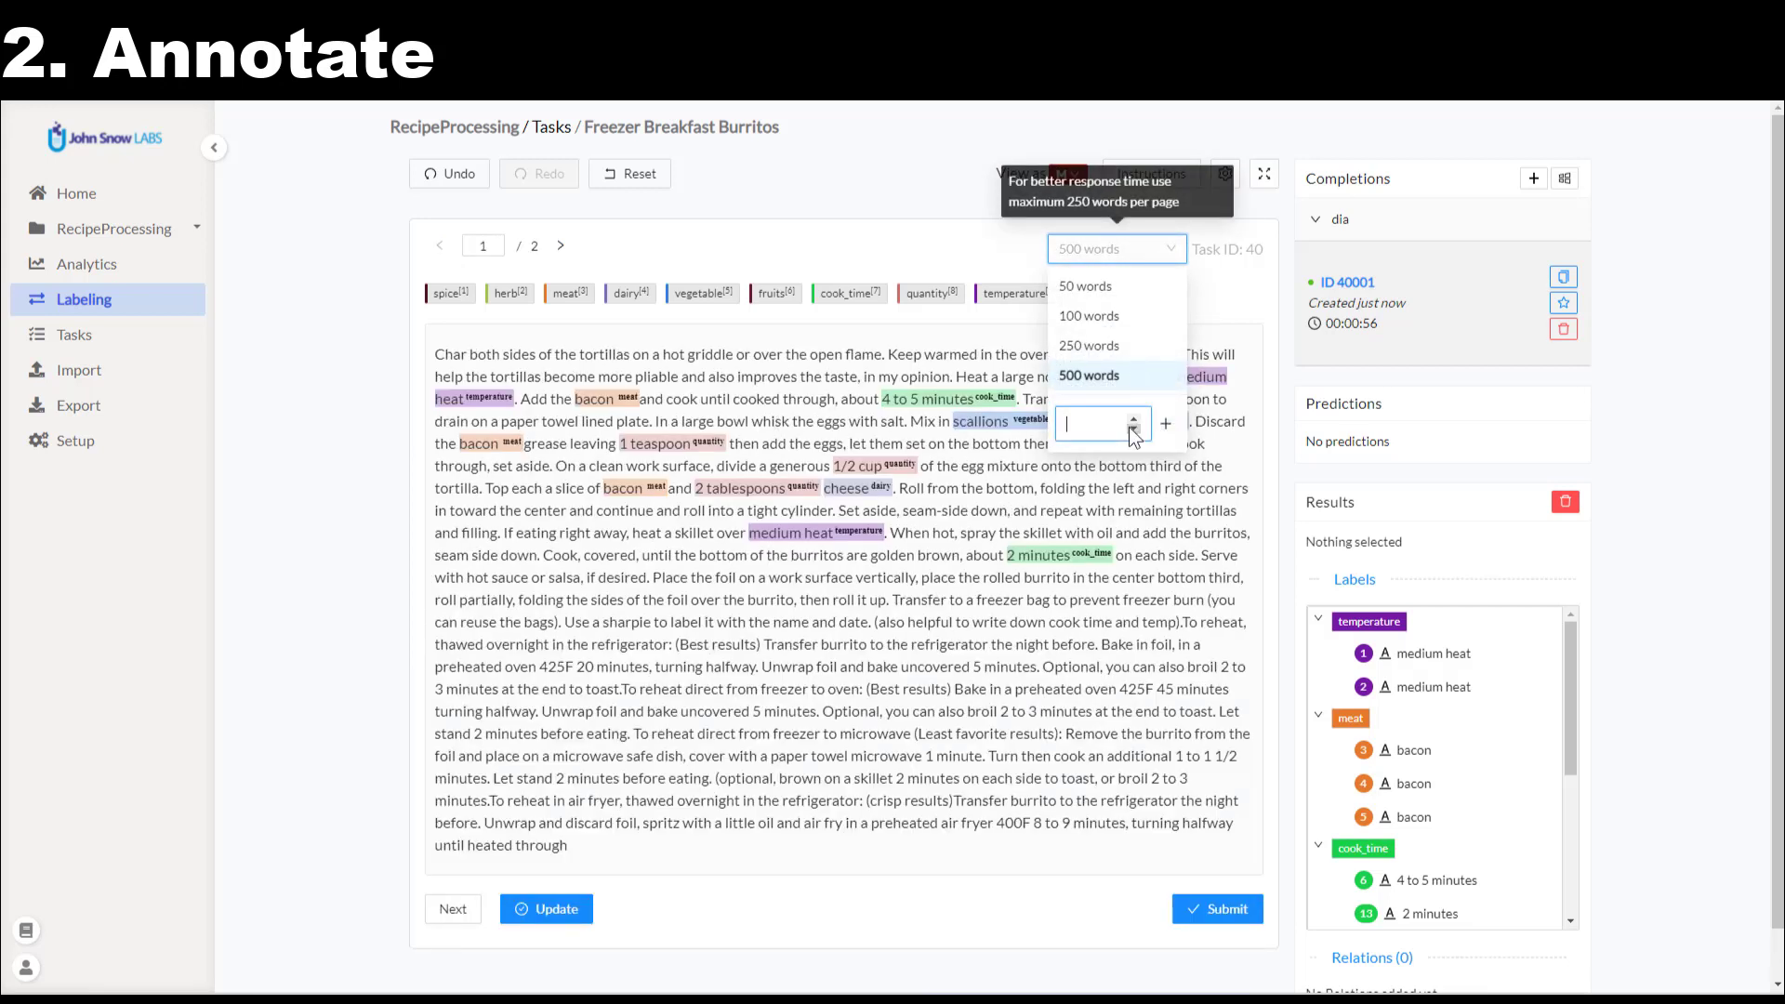
{"action": "type", "text": "300"}
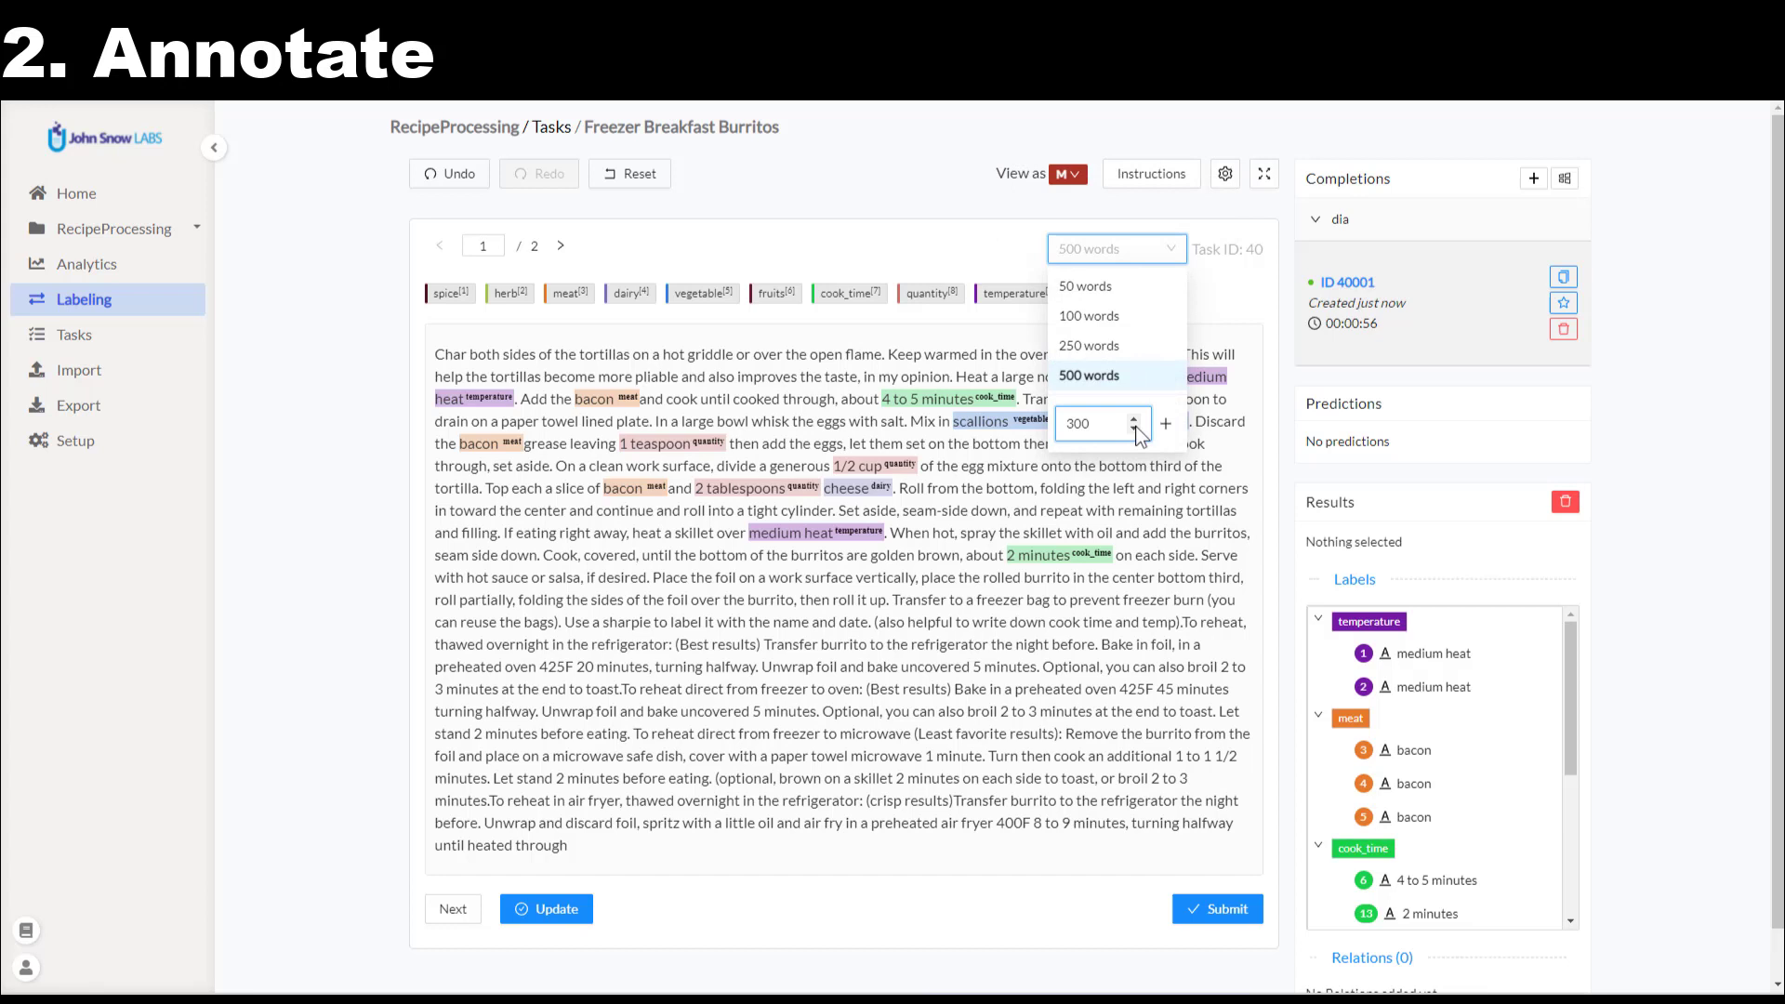
{"action": "left_click", "coordinate": [1166, 424]}
{"action": "left_click", "coordinate": [1151, 409]}
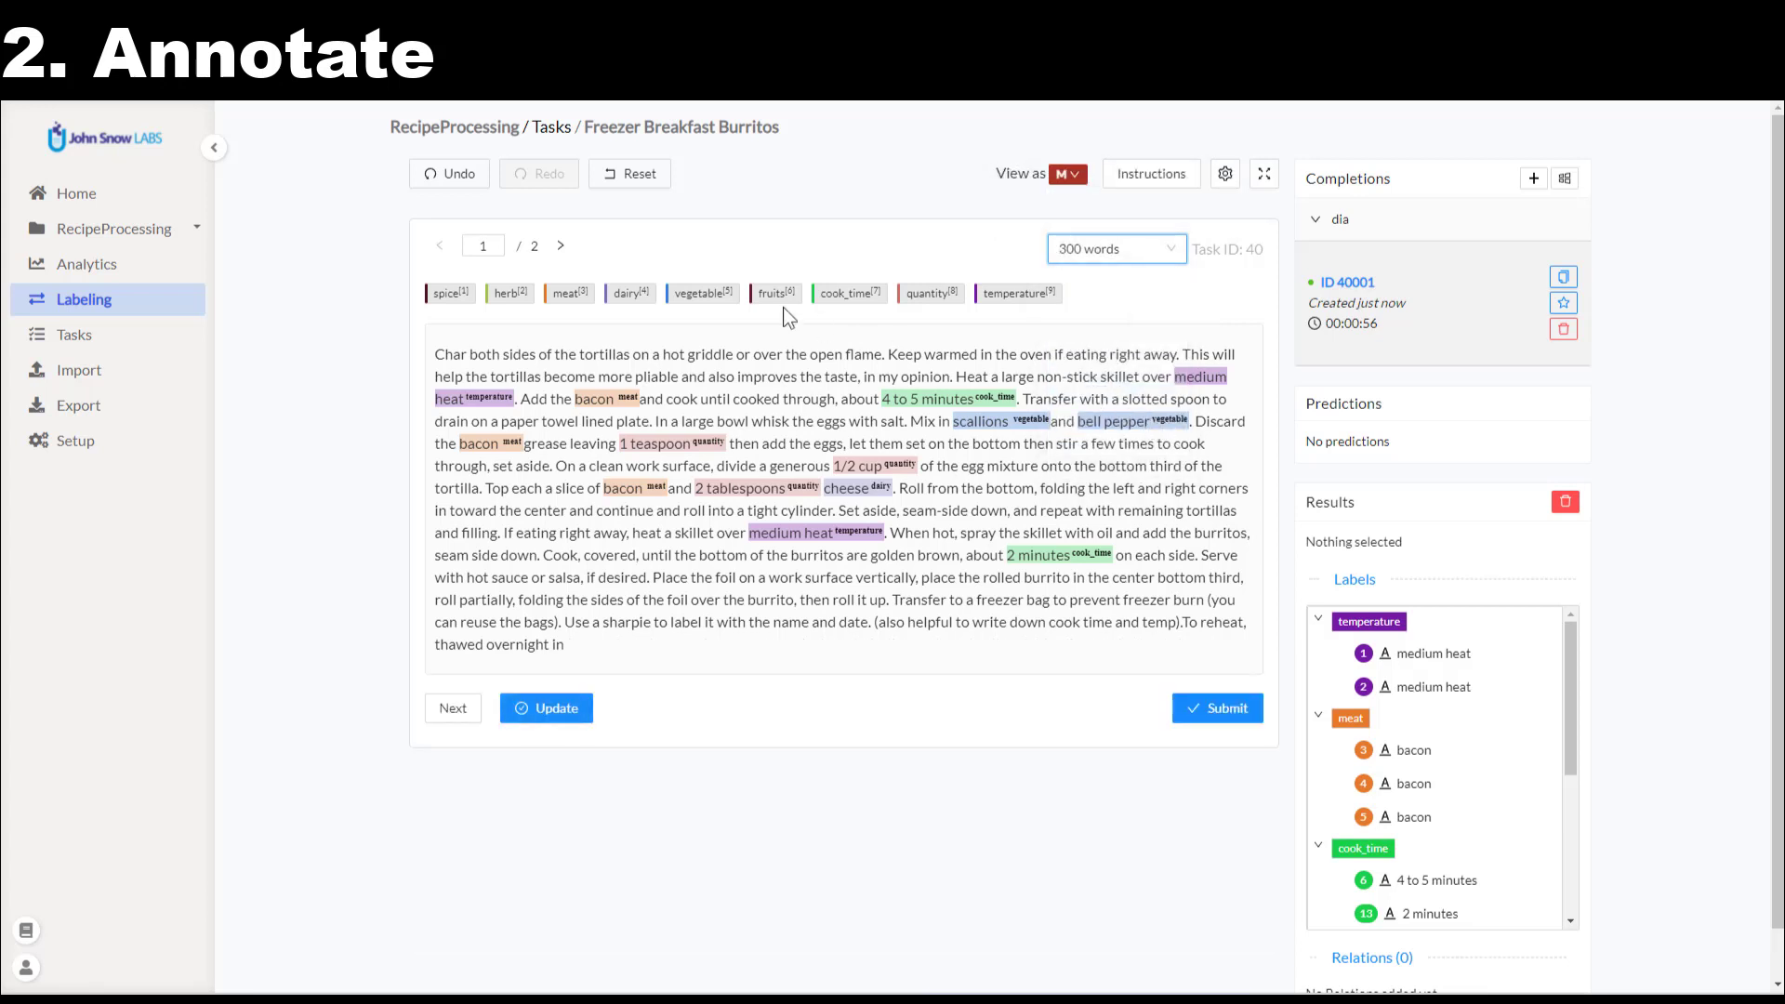
{"action": "left_click", "coordinate": [562, 246]}
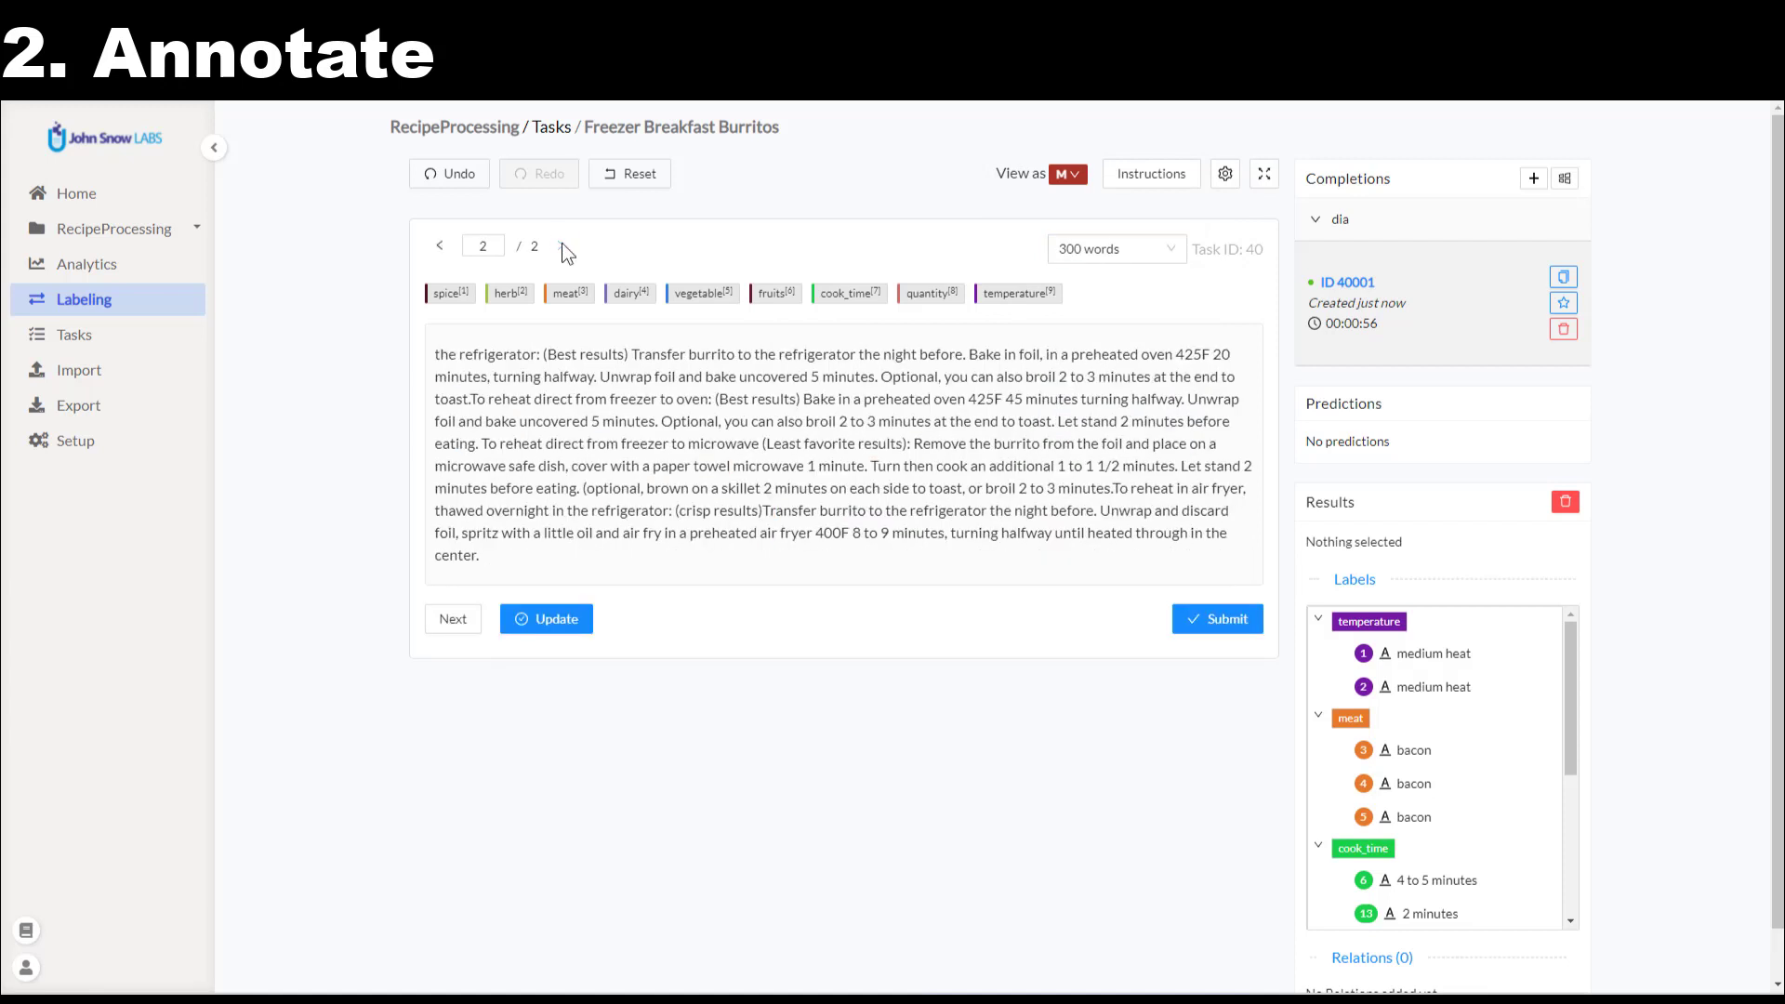
Label 425F as temperature and 20 minutes, 2 to 3, 1, 1 to 1 1/2, 2 minutes as cook_time.
{"action": "key", "text": "9"}
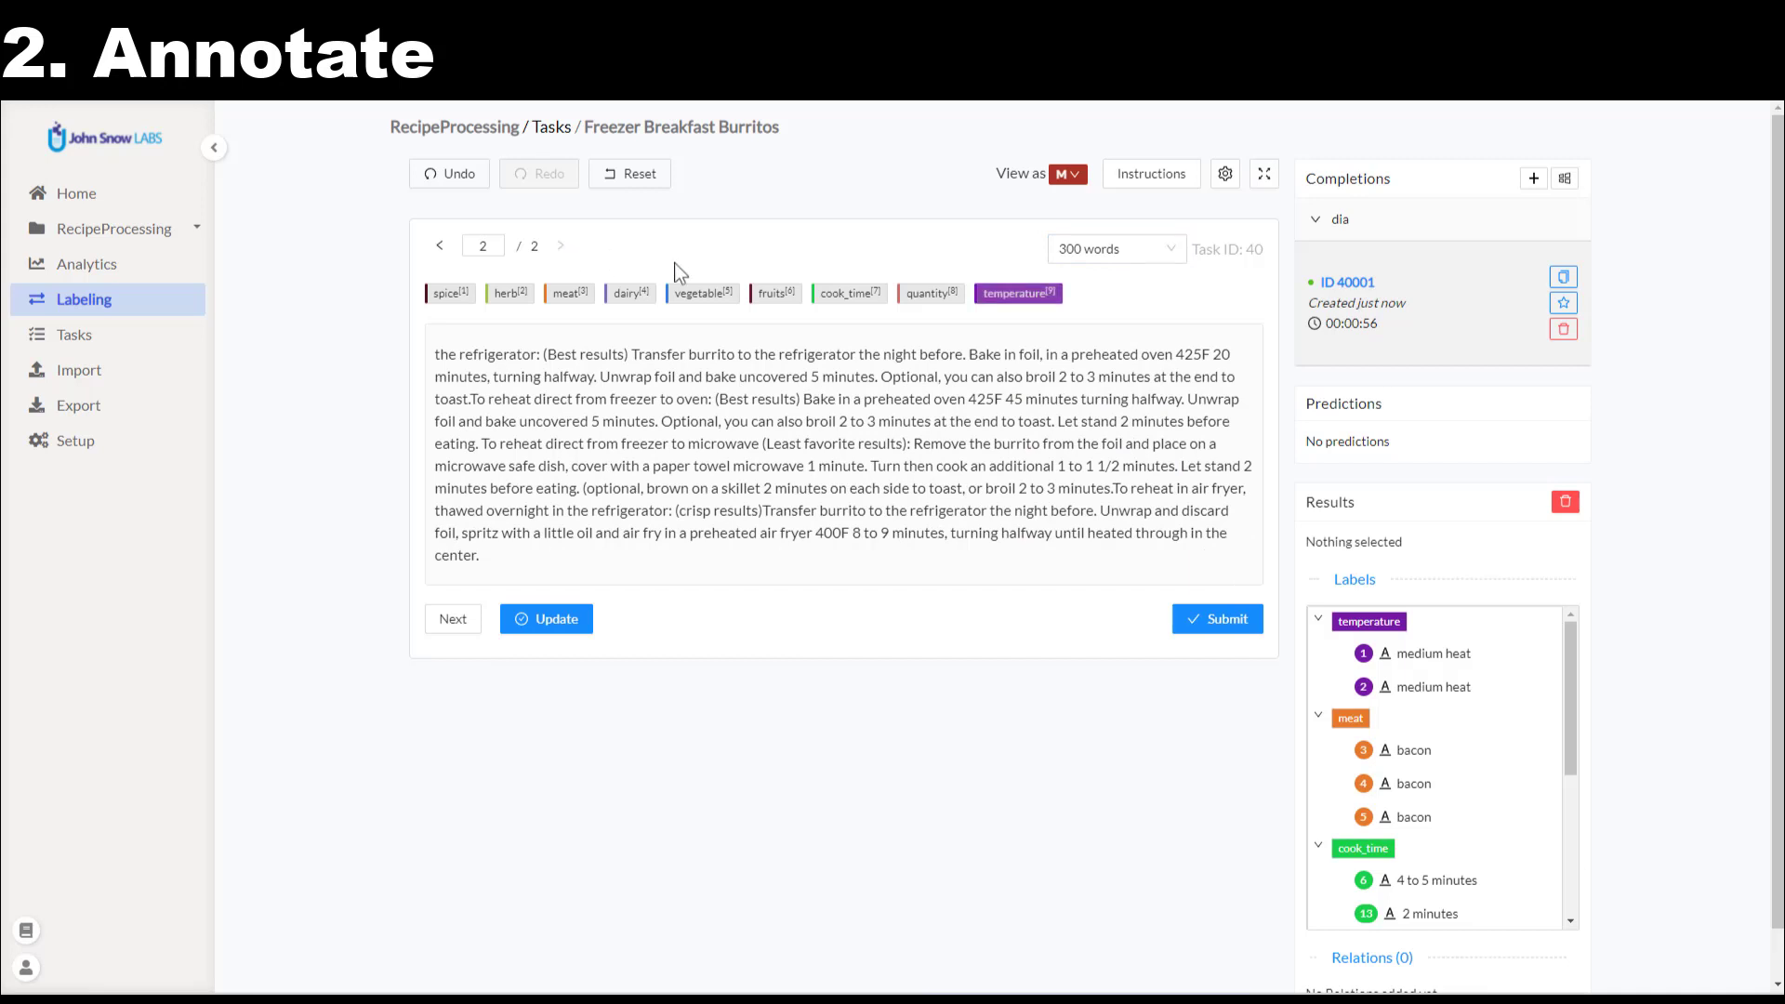
{"action": "double_click", "coordinate": [1192, 354]}
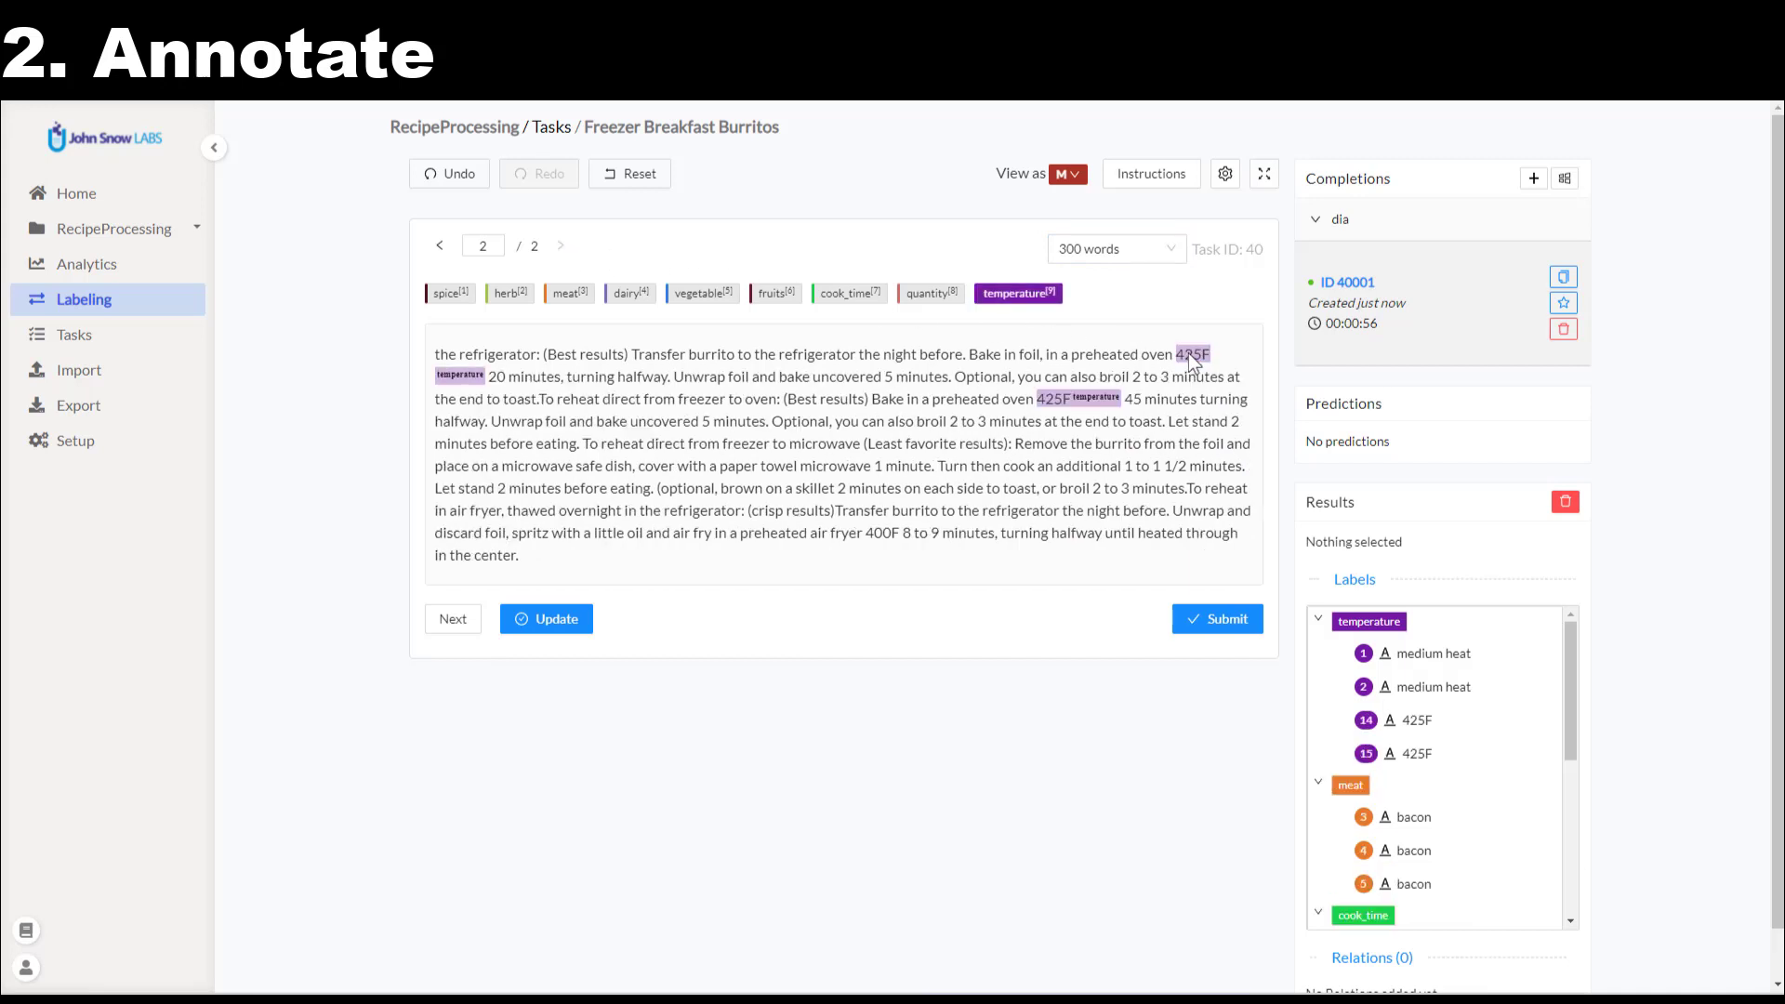
{"action": "key", "text": "7"}
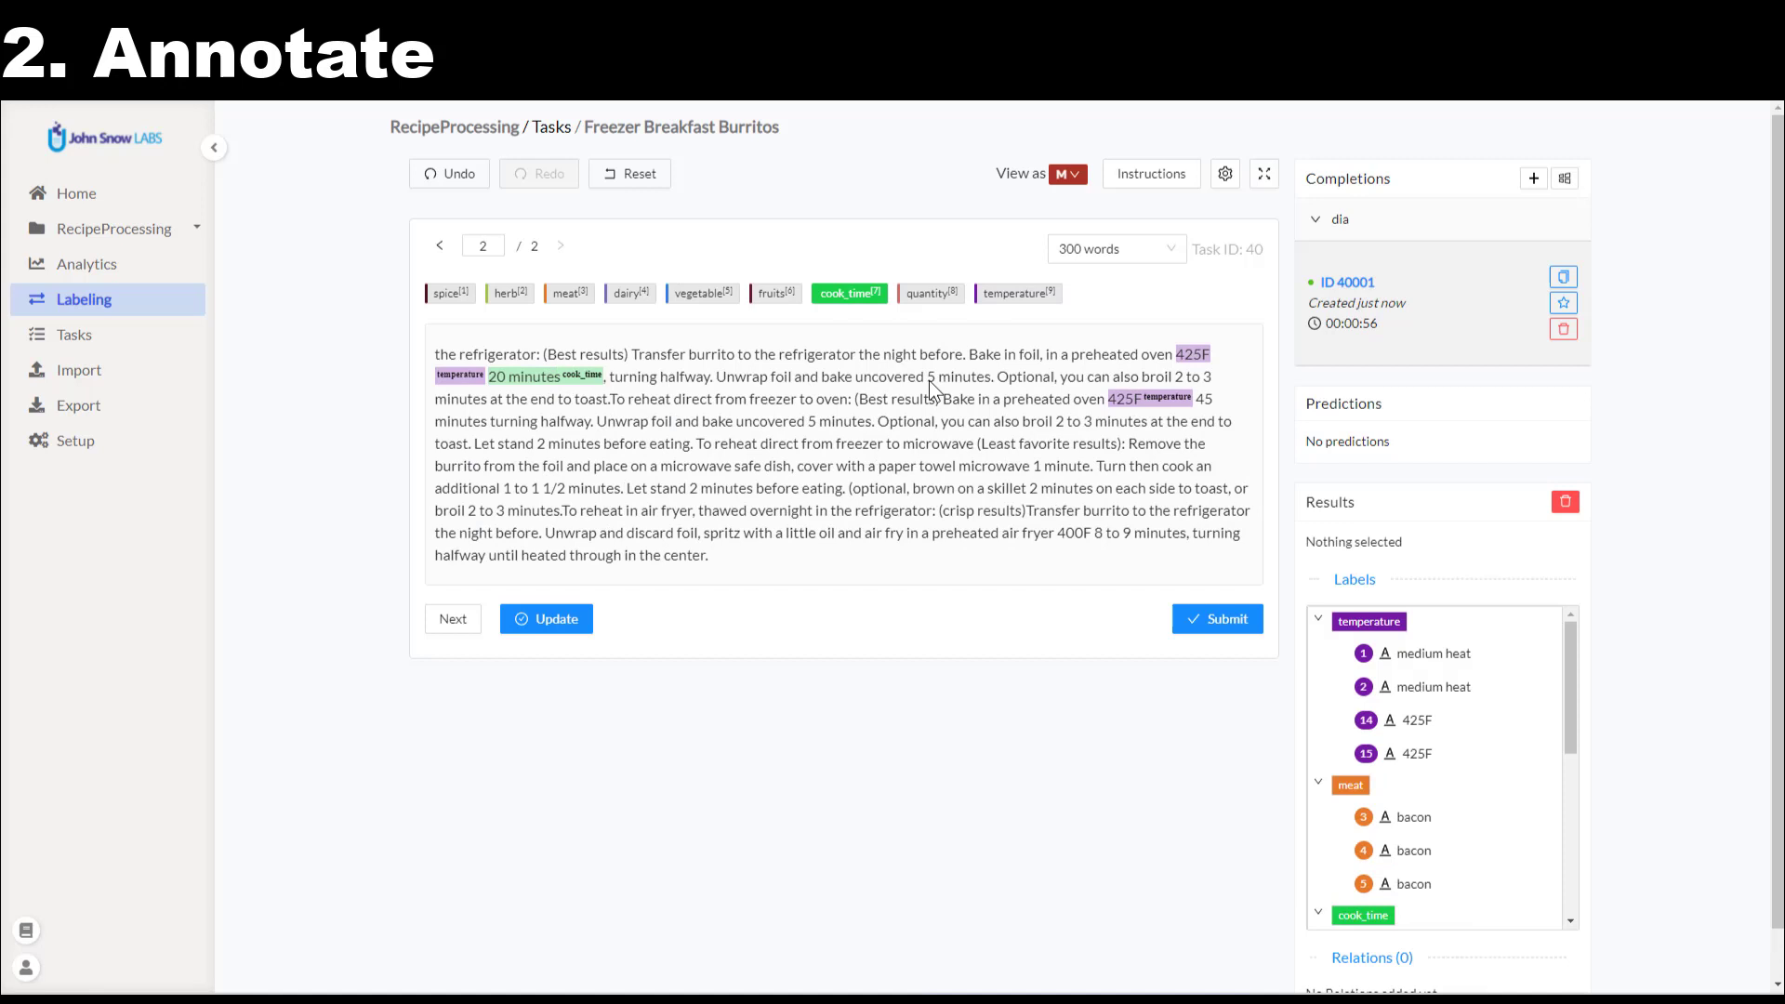
{"action": "left_click_drag", "start_coordinate": [930, 381], "coordinate": [990, 381]}
{"action": "left_click_drag", "start_coordinate": [863, 387], "coordinate": [502, 400]}
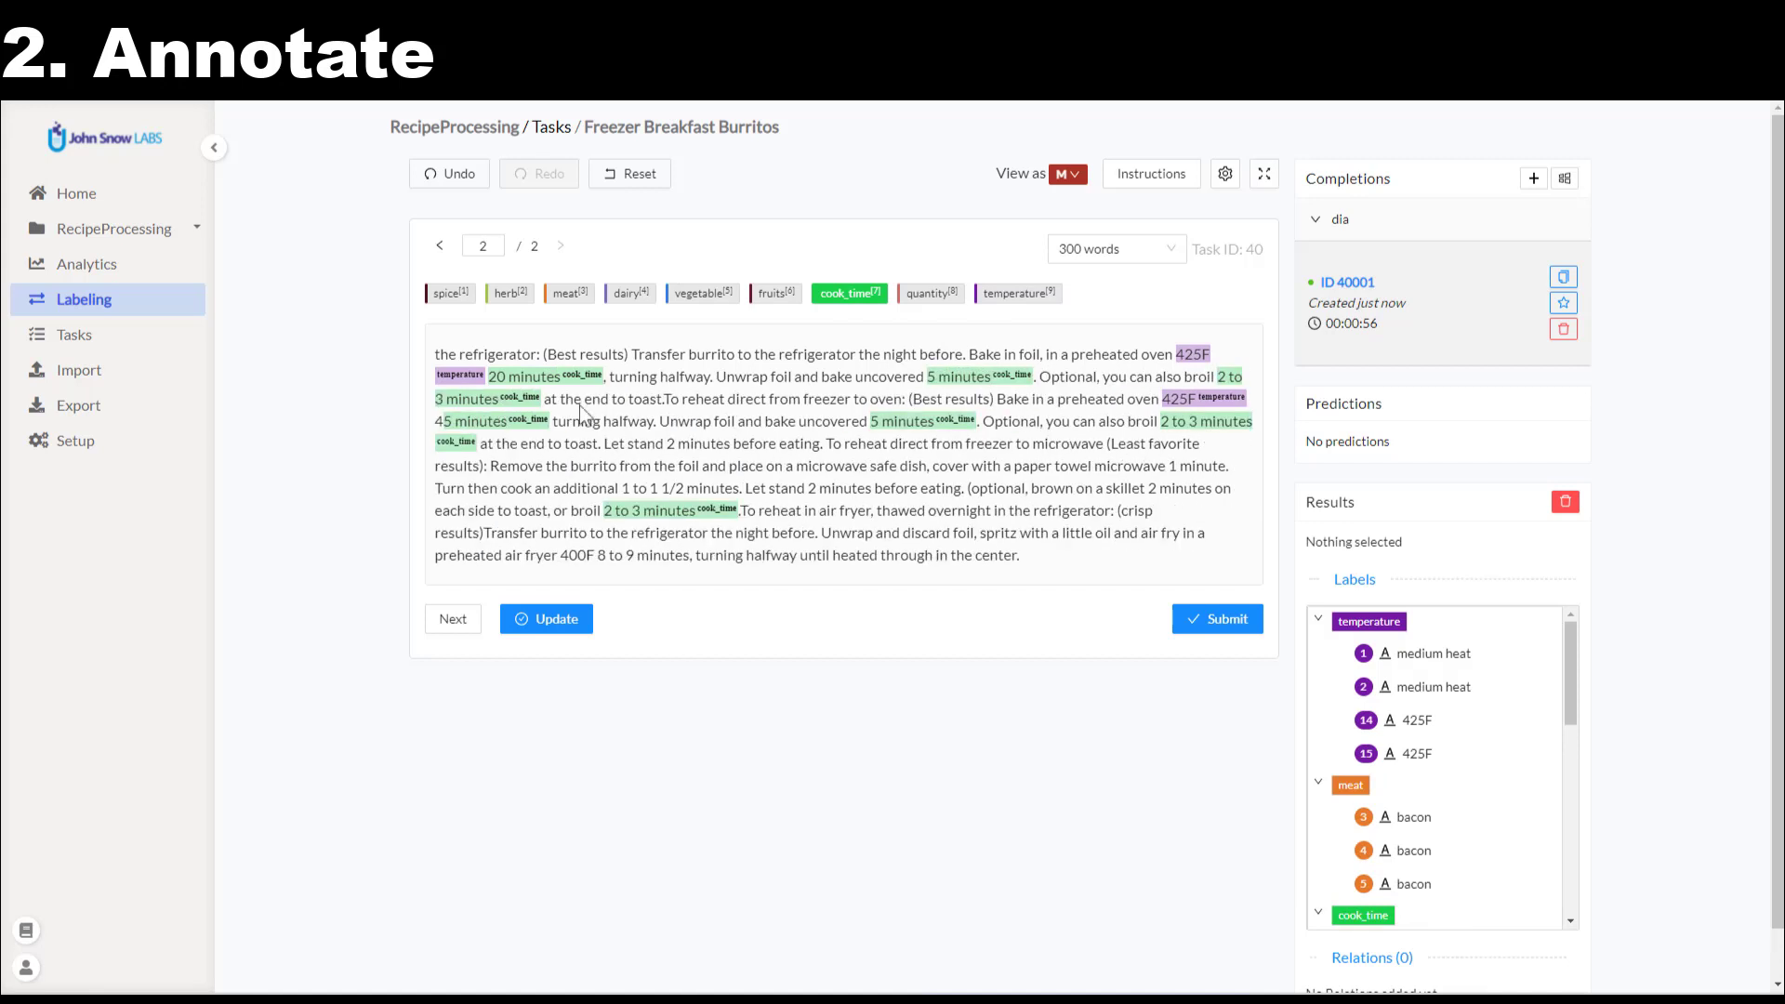
{"action": "left_click_drag", "start_coordinate": [1169, 465], "coordinate": [1229, 465]}
{"action": "left_click_drag", "start_coordinate": [666, 489], "coordinate": [786, 488]}
{"action": "left_click_drag", "start_coordinate": [896, 488], "coordinate": [958, 489]}
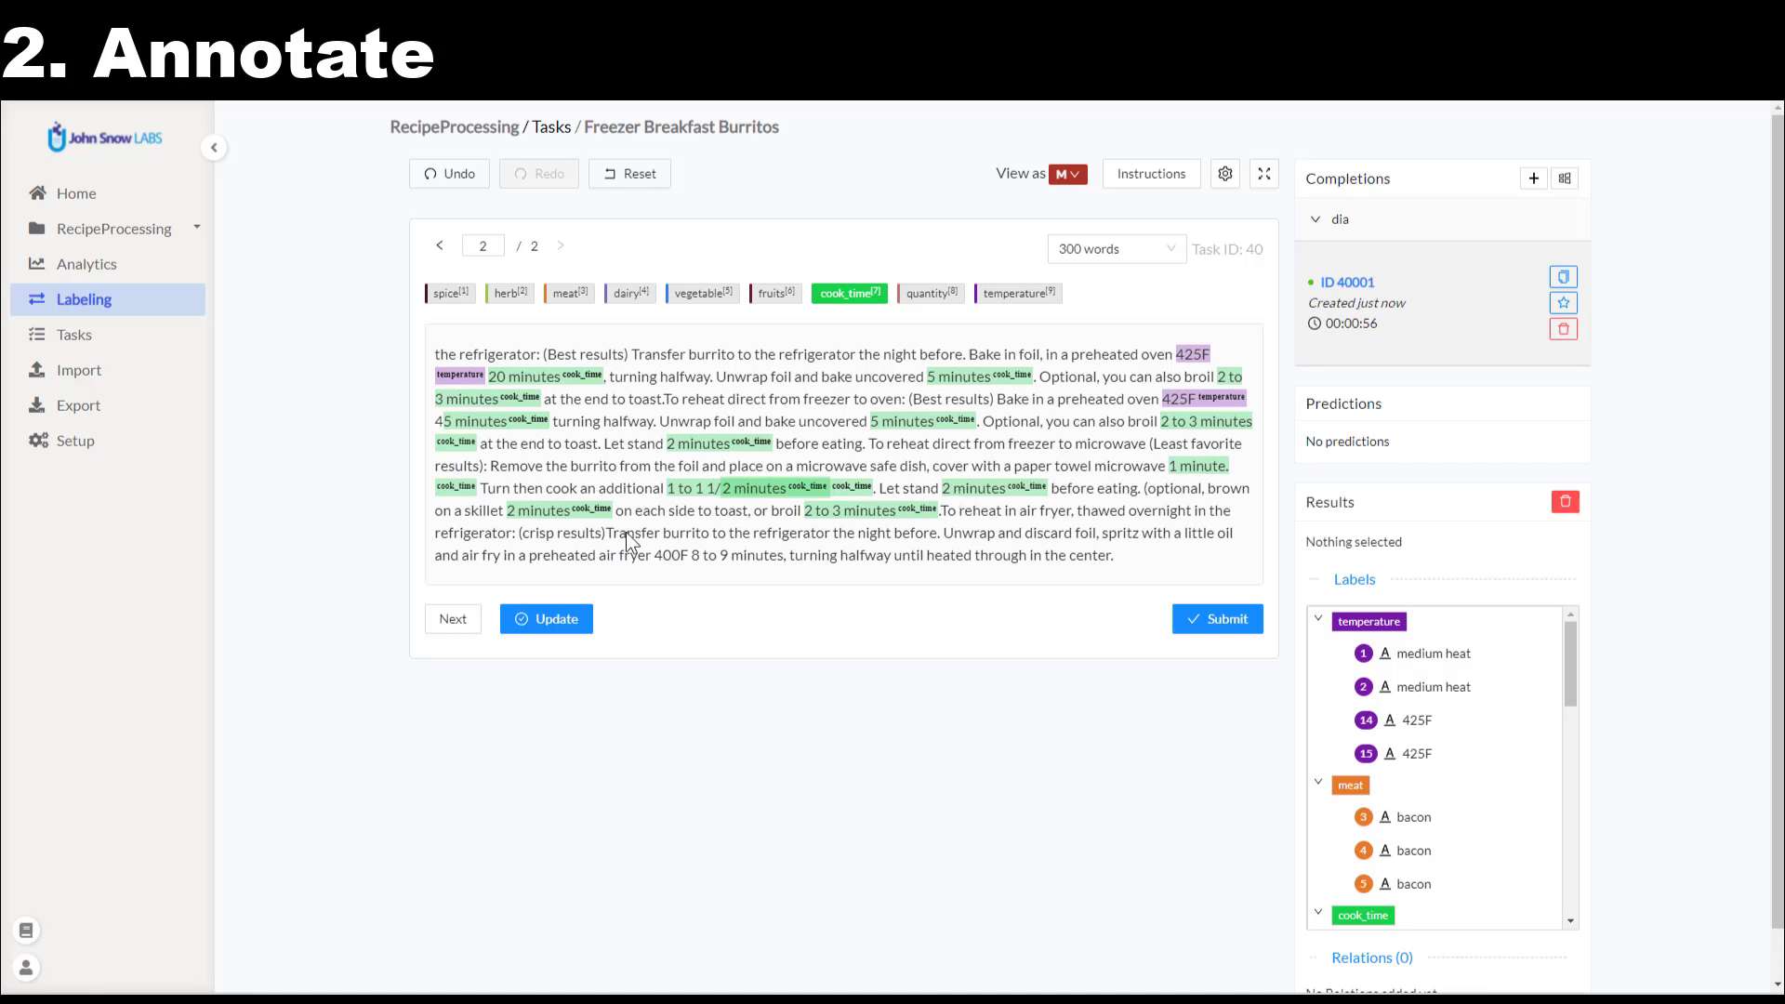
Label 400F as temperature and 8 to 9 minutes as cook_time, then submit the completion.
{"action": "key", "text": "9"}
{"action": "double_click", "coordinate": [675, 554]}
{"action": "key", "text": "7"}
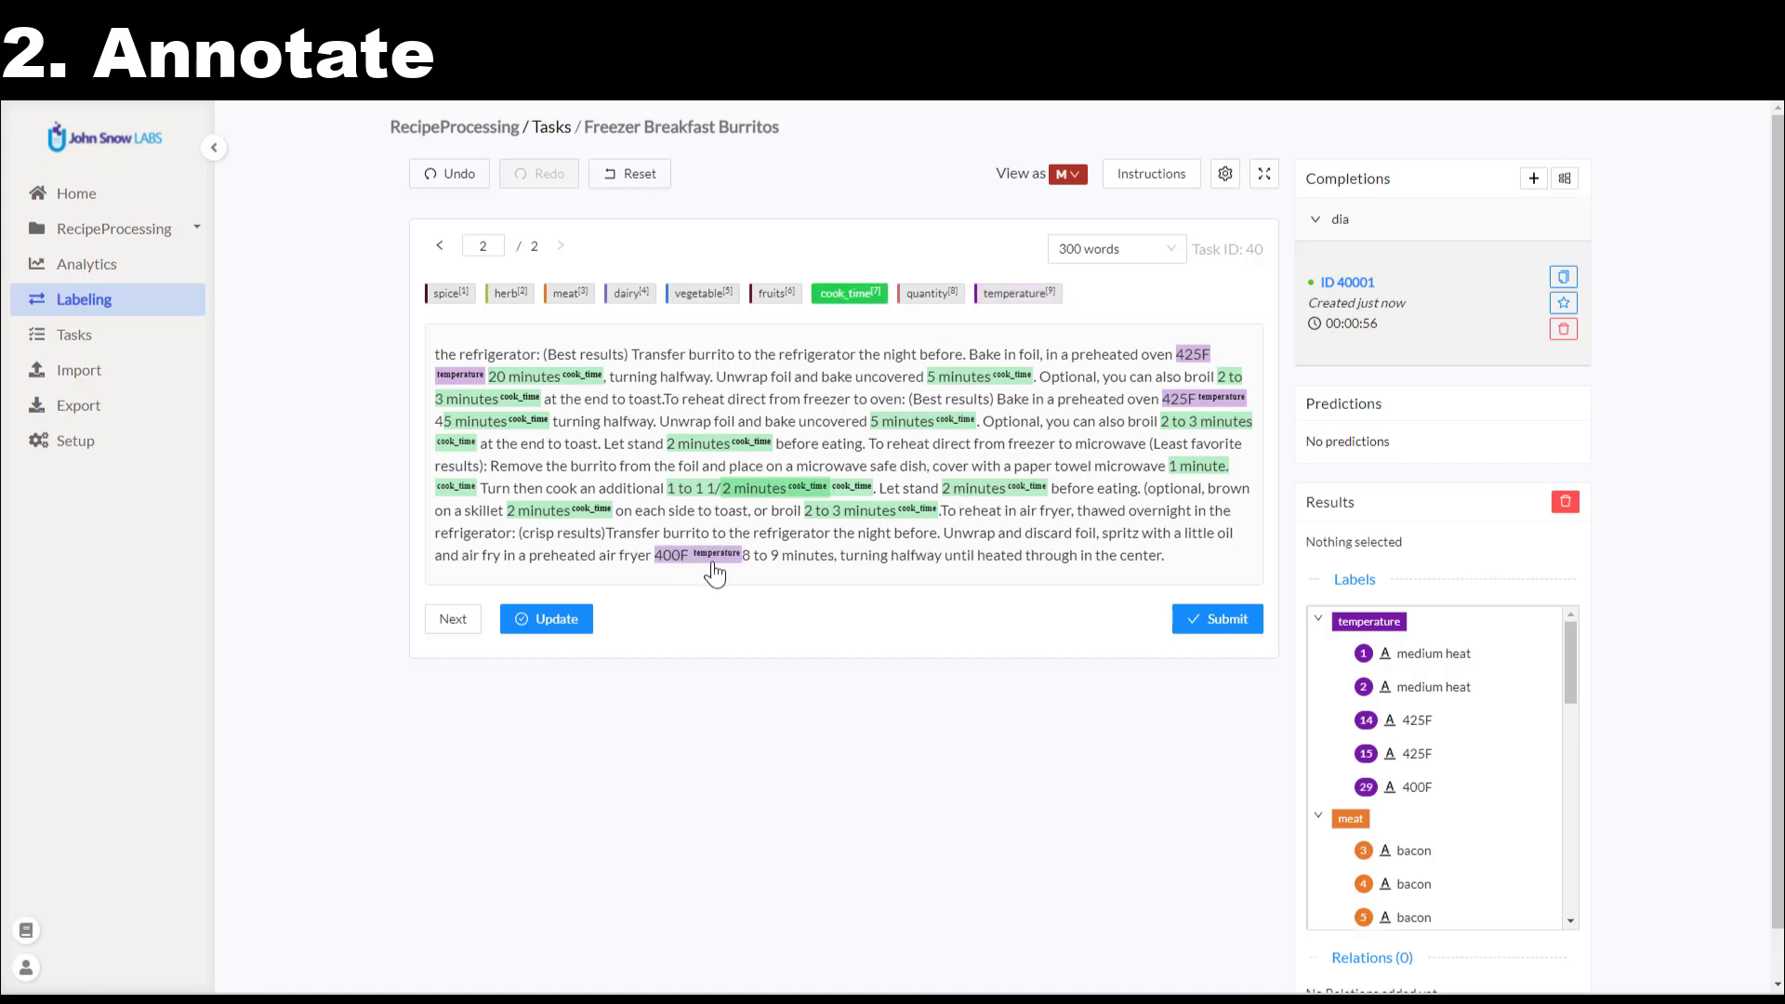
{"action": "left_click_drag", "start_coordinate": [744, 555], "coordinate": [834, 555]}
{"action": "left_click", "coordinate": [1233, 623]}
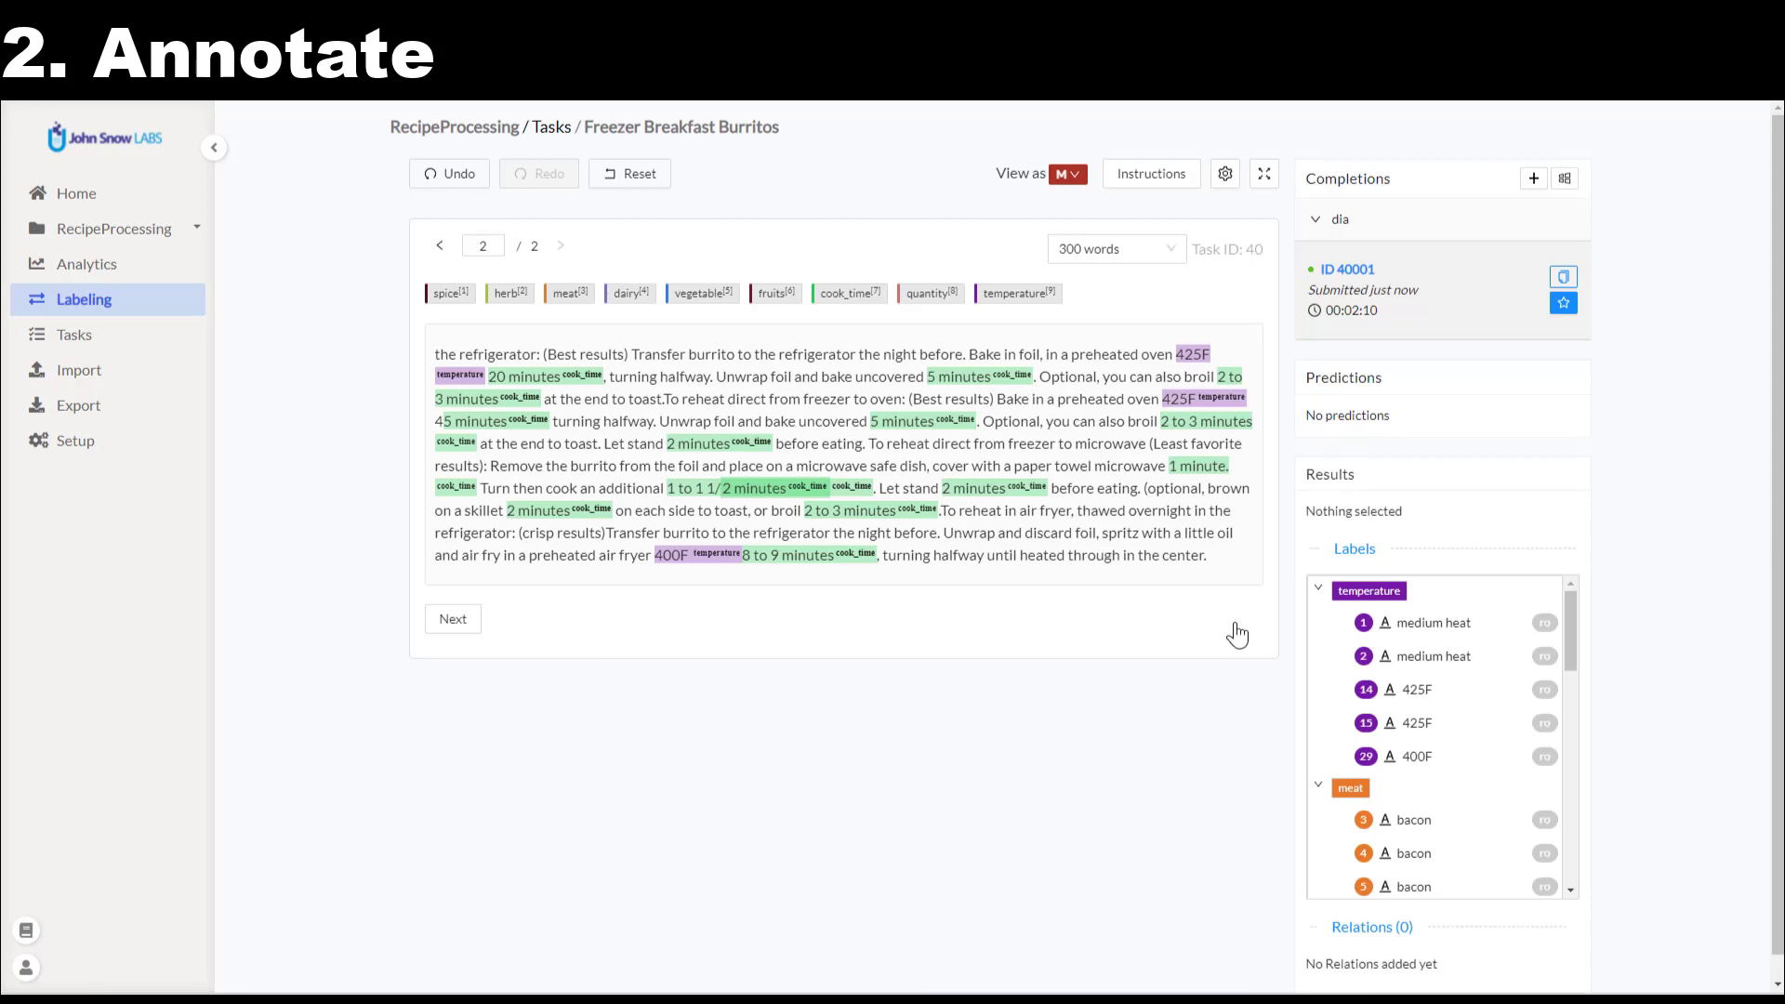
Copy the submitted completion and delete only the wrong '5 minutes' cook_time label inside '45 minutes'.
{"action": "left_click", "coordinate": [1564, 277]}
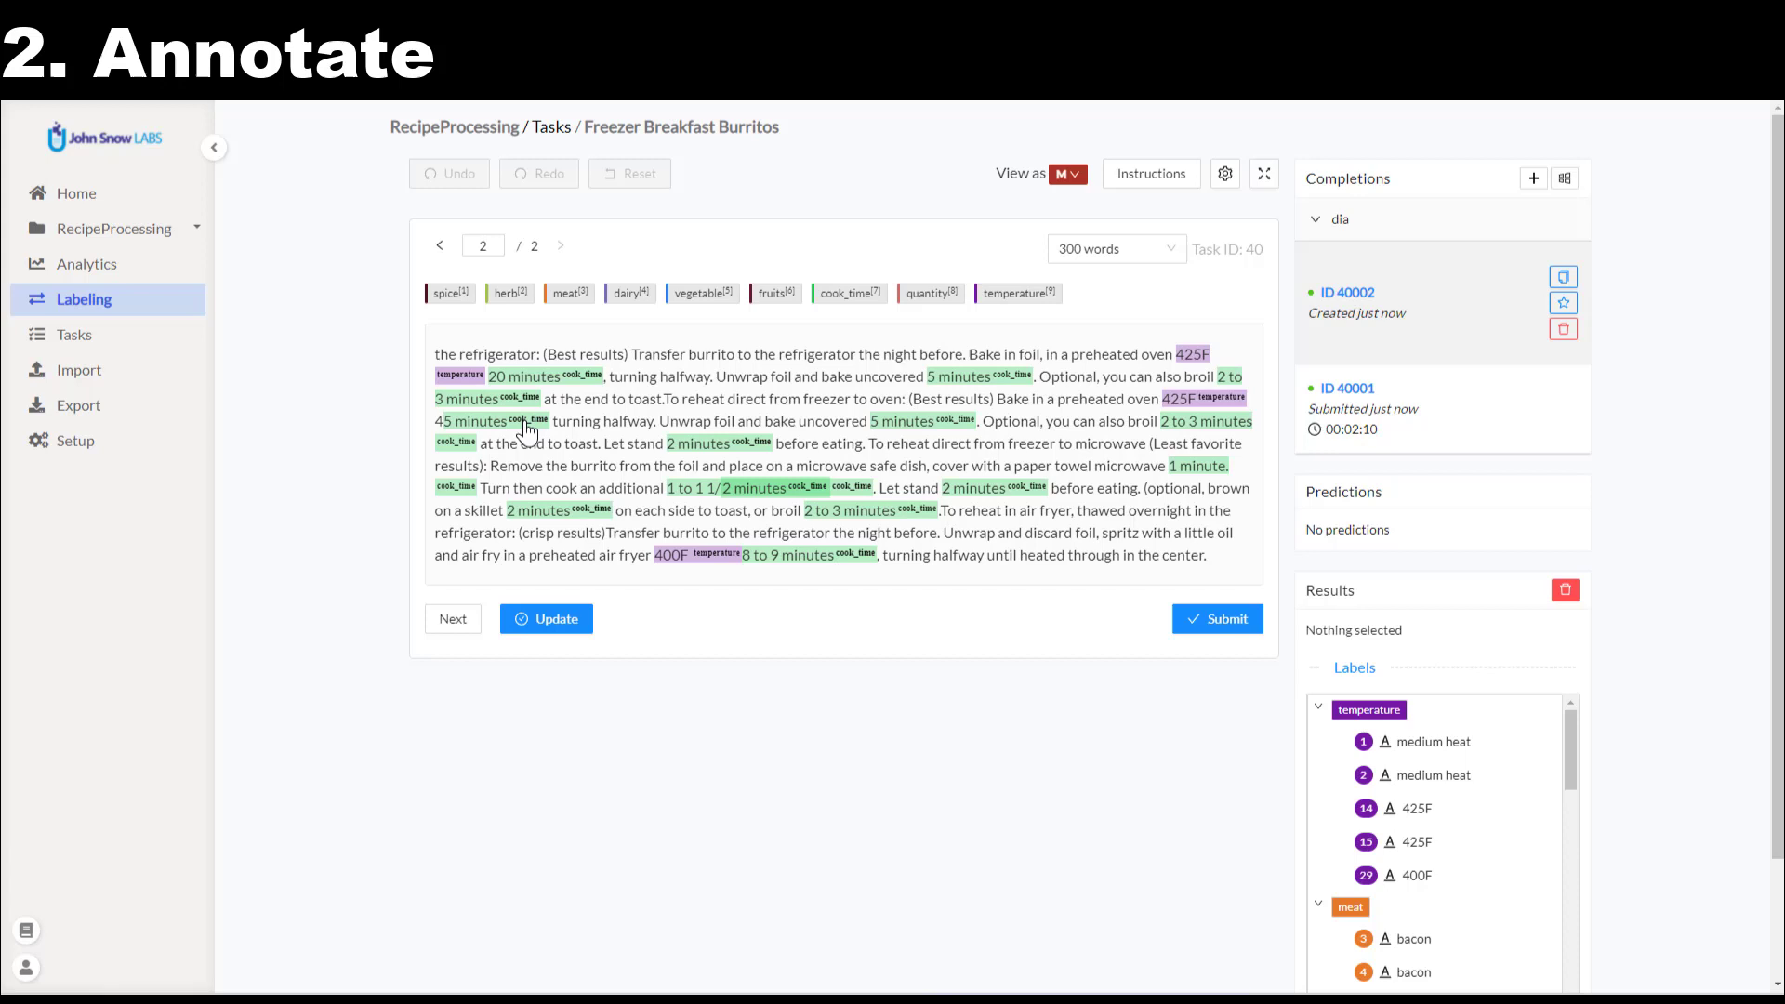
{"action": "left_click", "coordinate": [521, 423]}
{"action": "left_click", "coordinate": [1482, 716]}
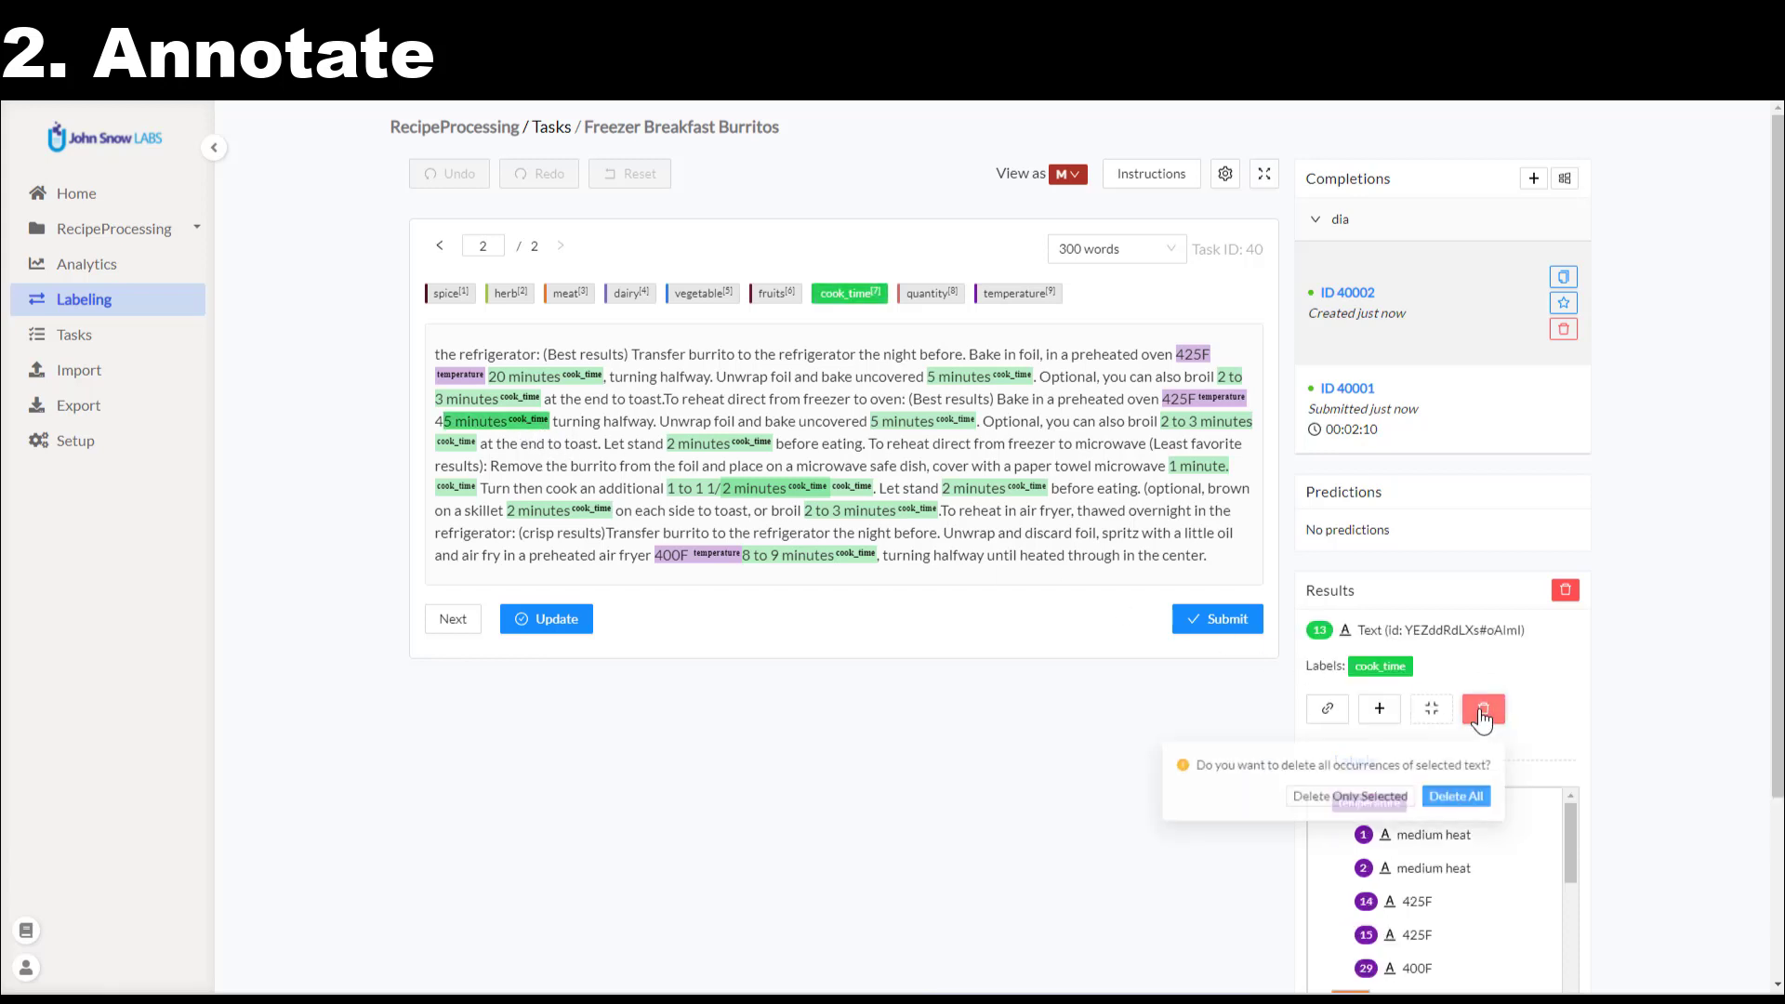
{"action": "left_click", "coordinate": [1376, 802]}
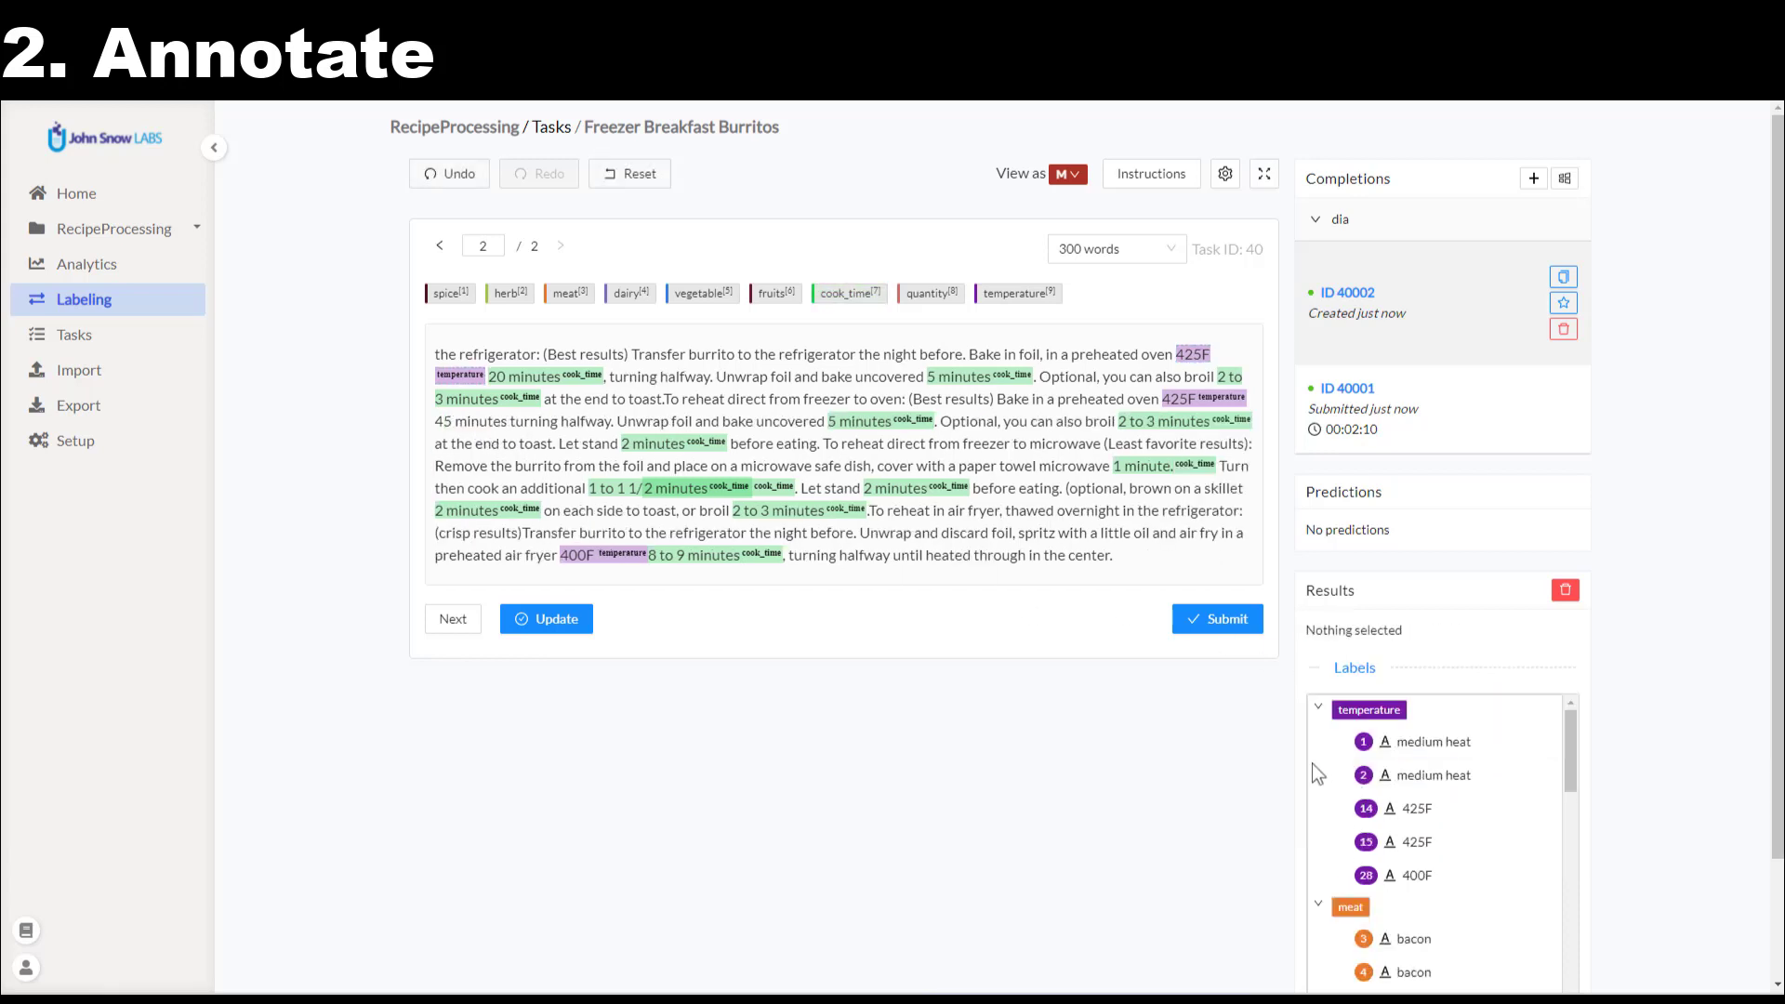
Label '45 minutes' as cook_time, submit the corrected completion, and go to the task list.
{"action": "left_click", "coordinate": [851, 295]}
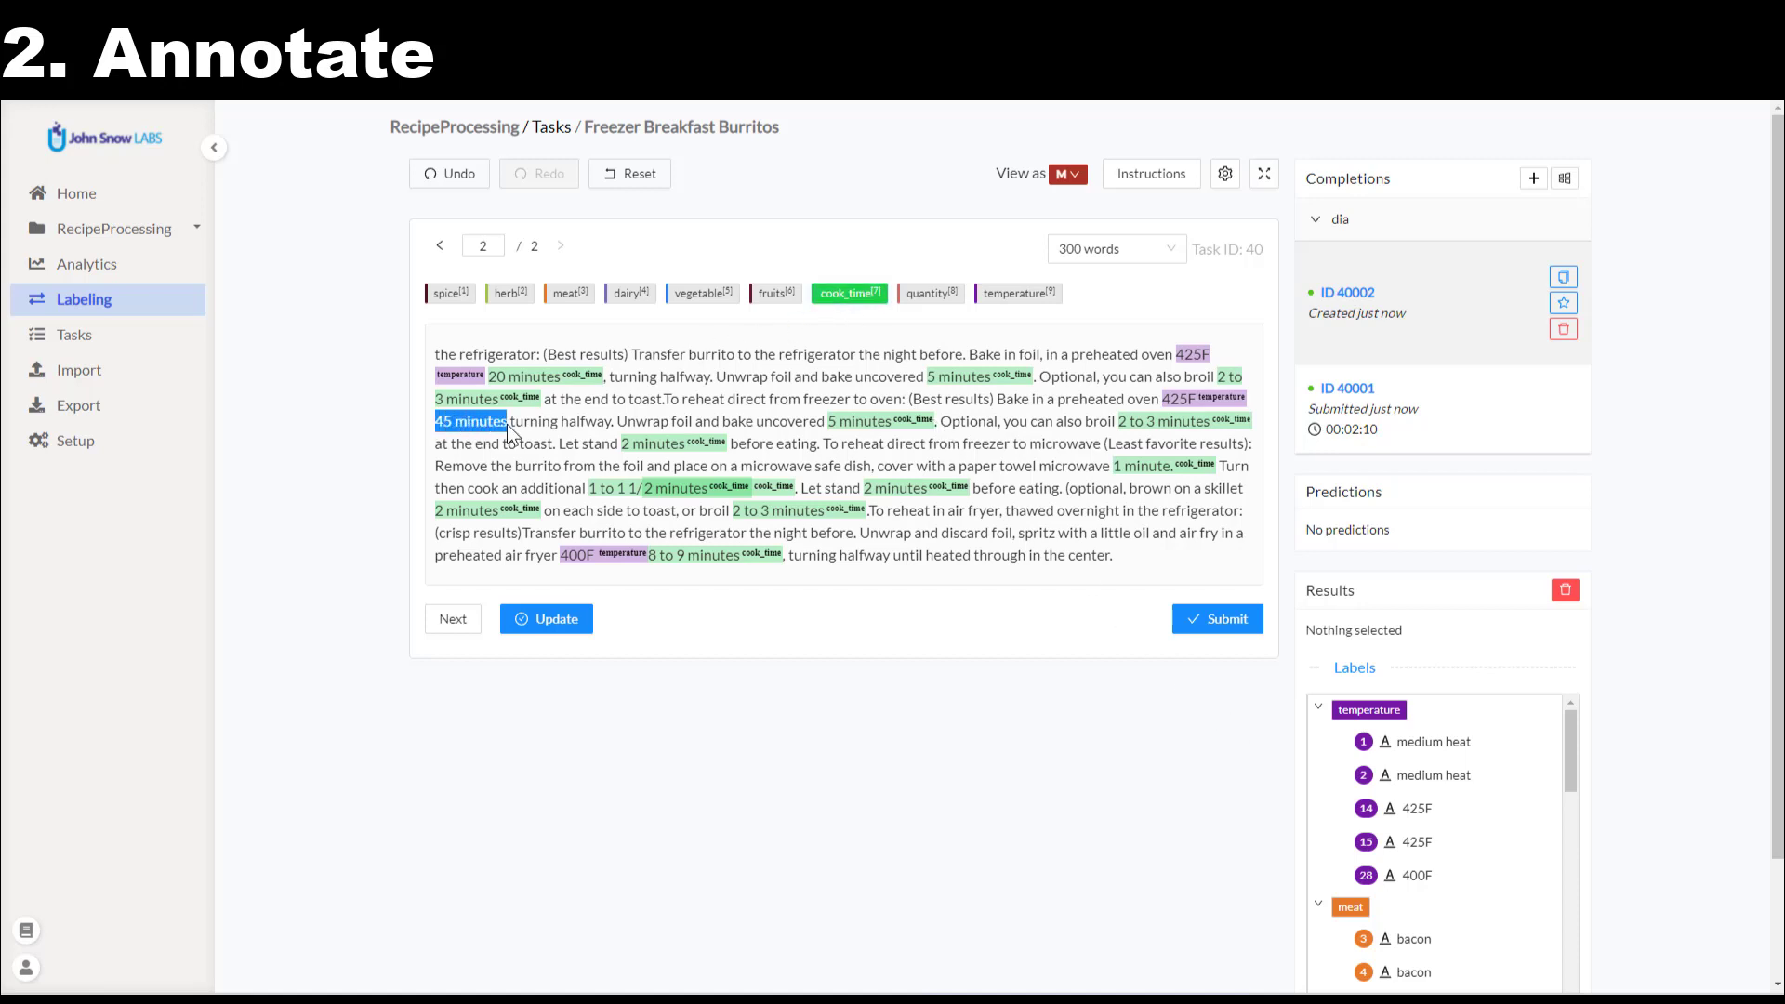
{"action": "left_click_drag", "start_coordinate": [506, 424], "coordinate": [508, 425]}
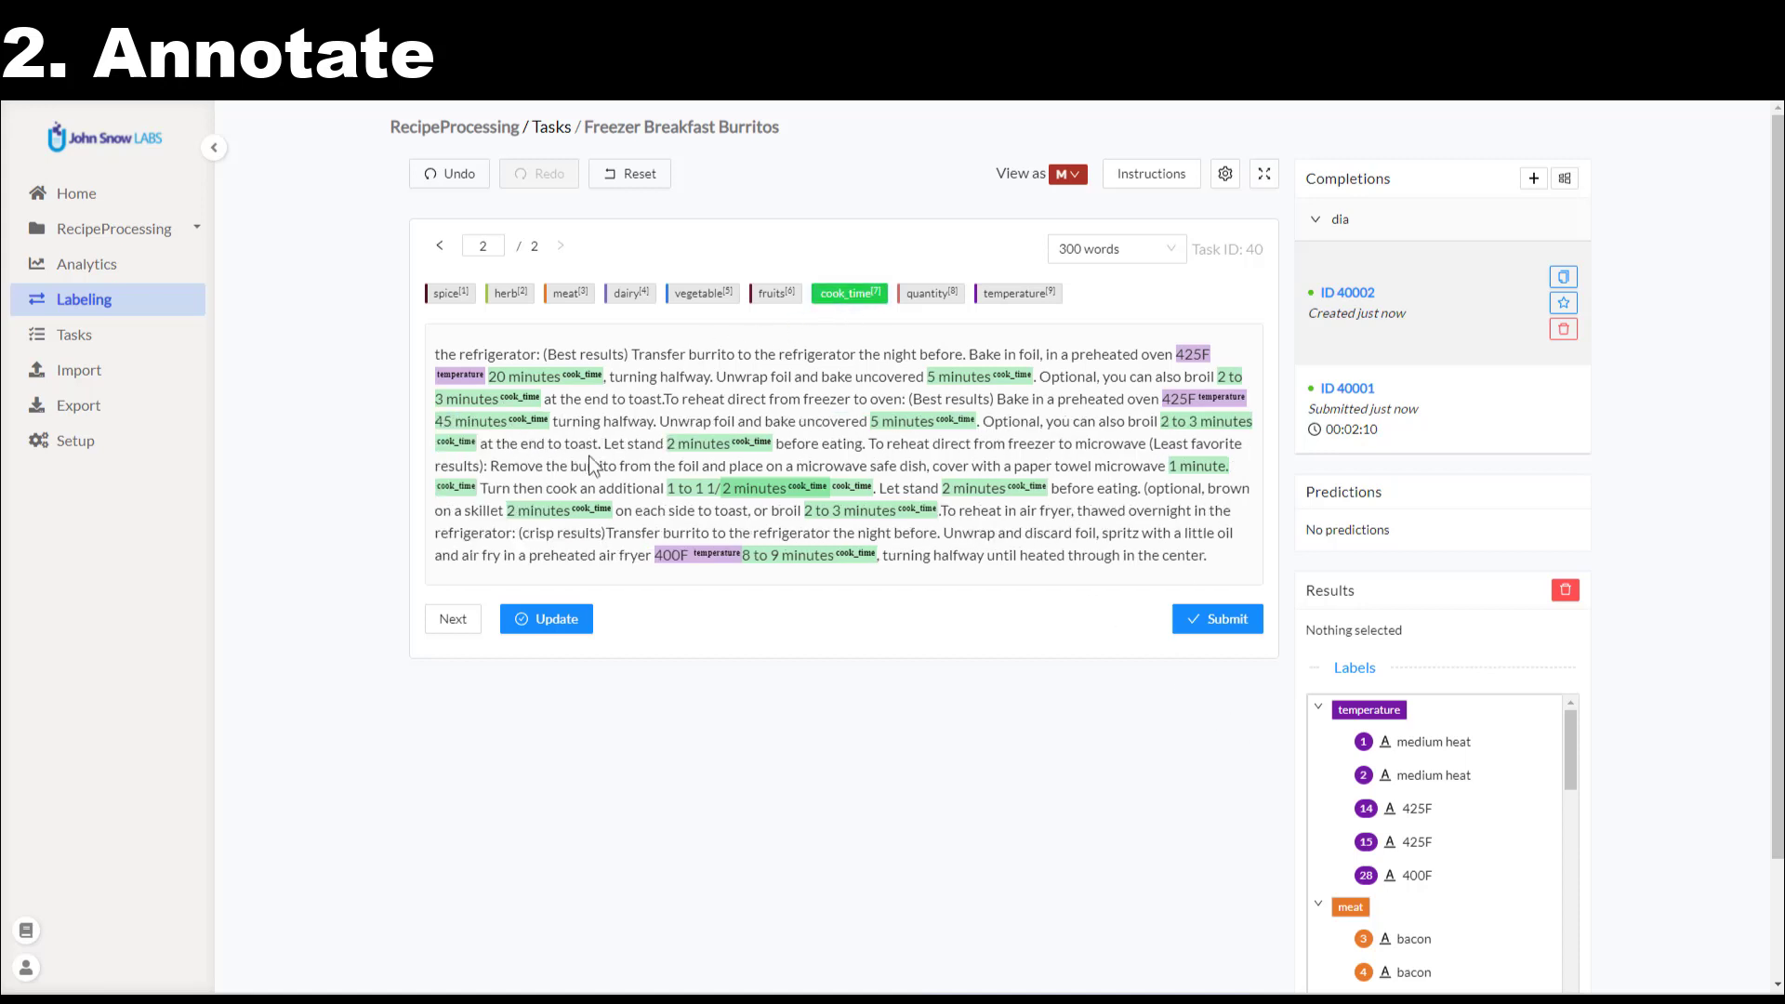
{"action": "left_click", "coordinate": [1233, 640]}
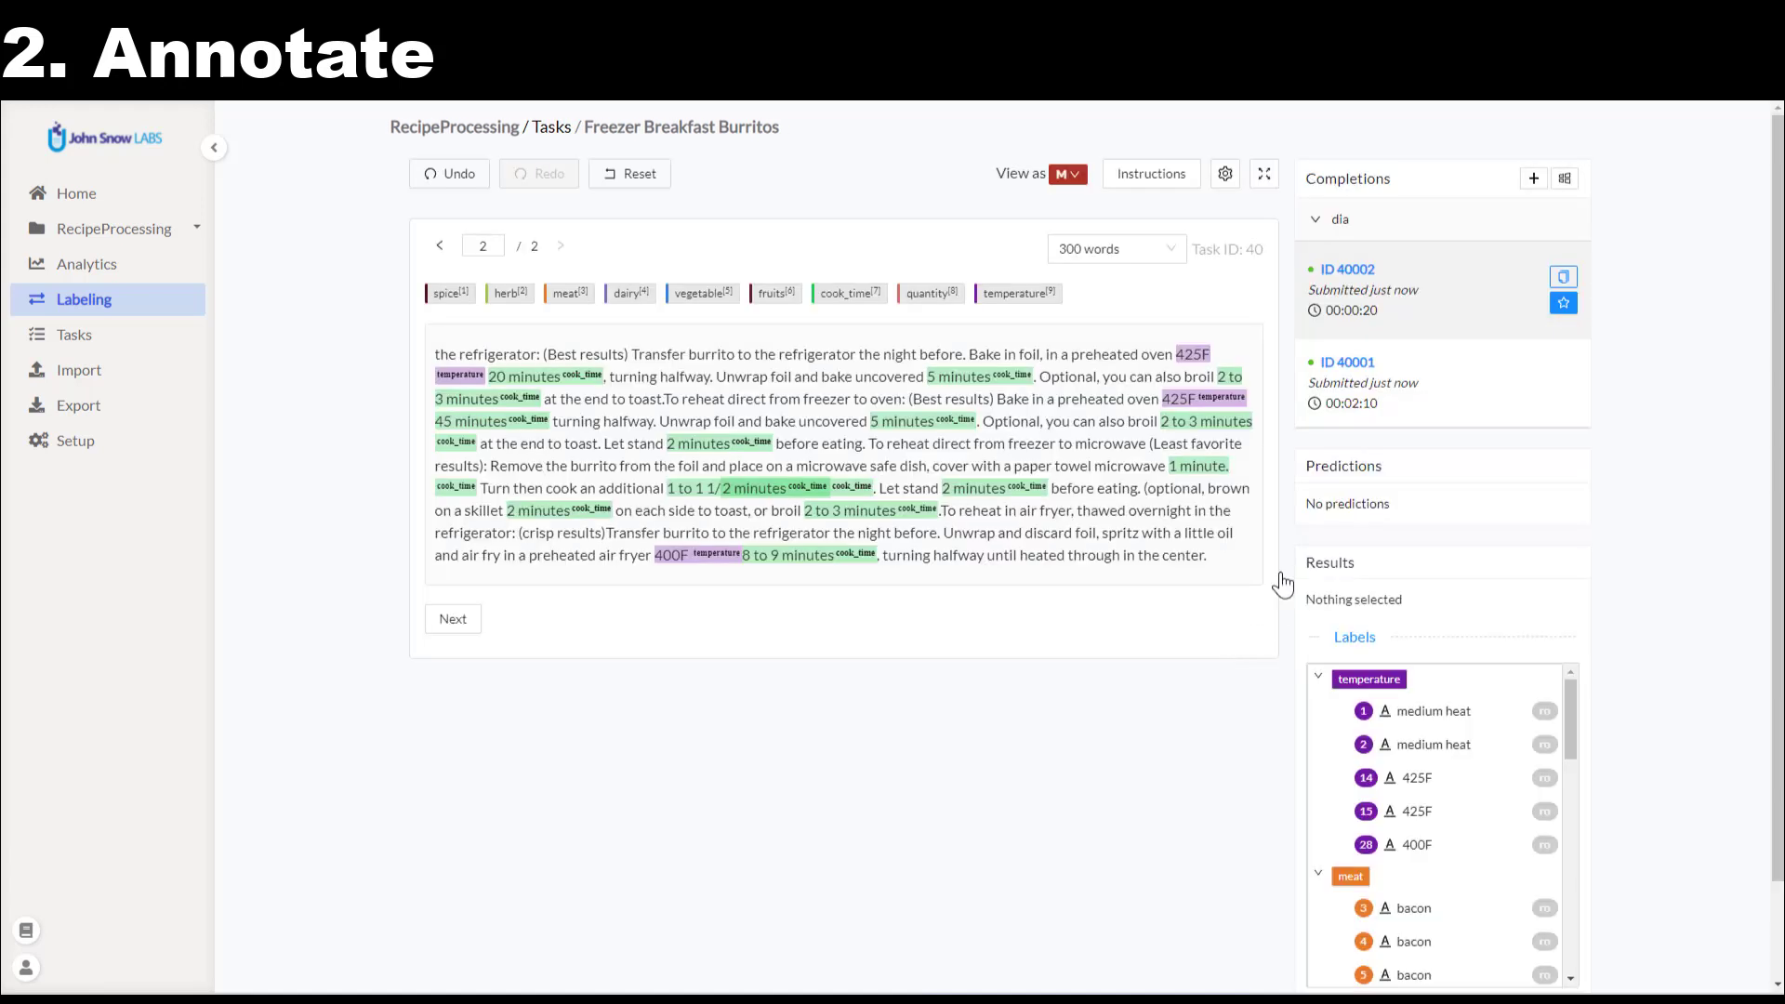
{"action": "left_click", "coordinate": [130, 340]}
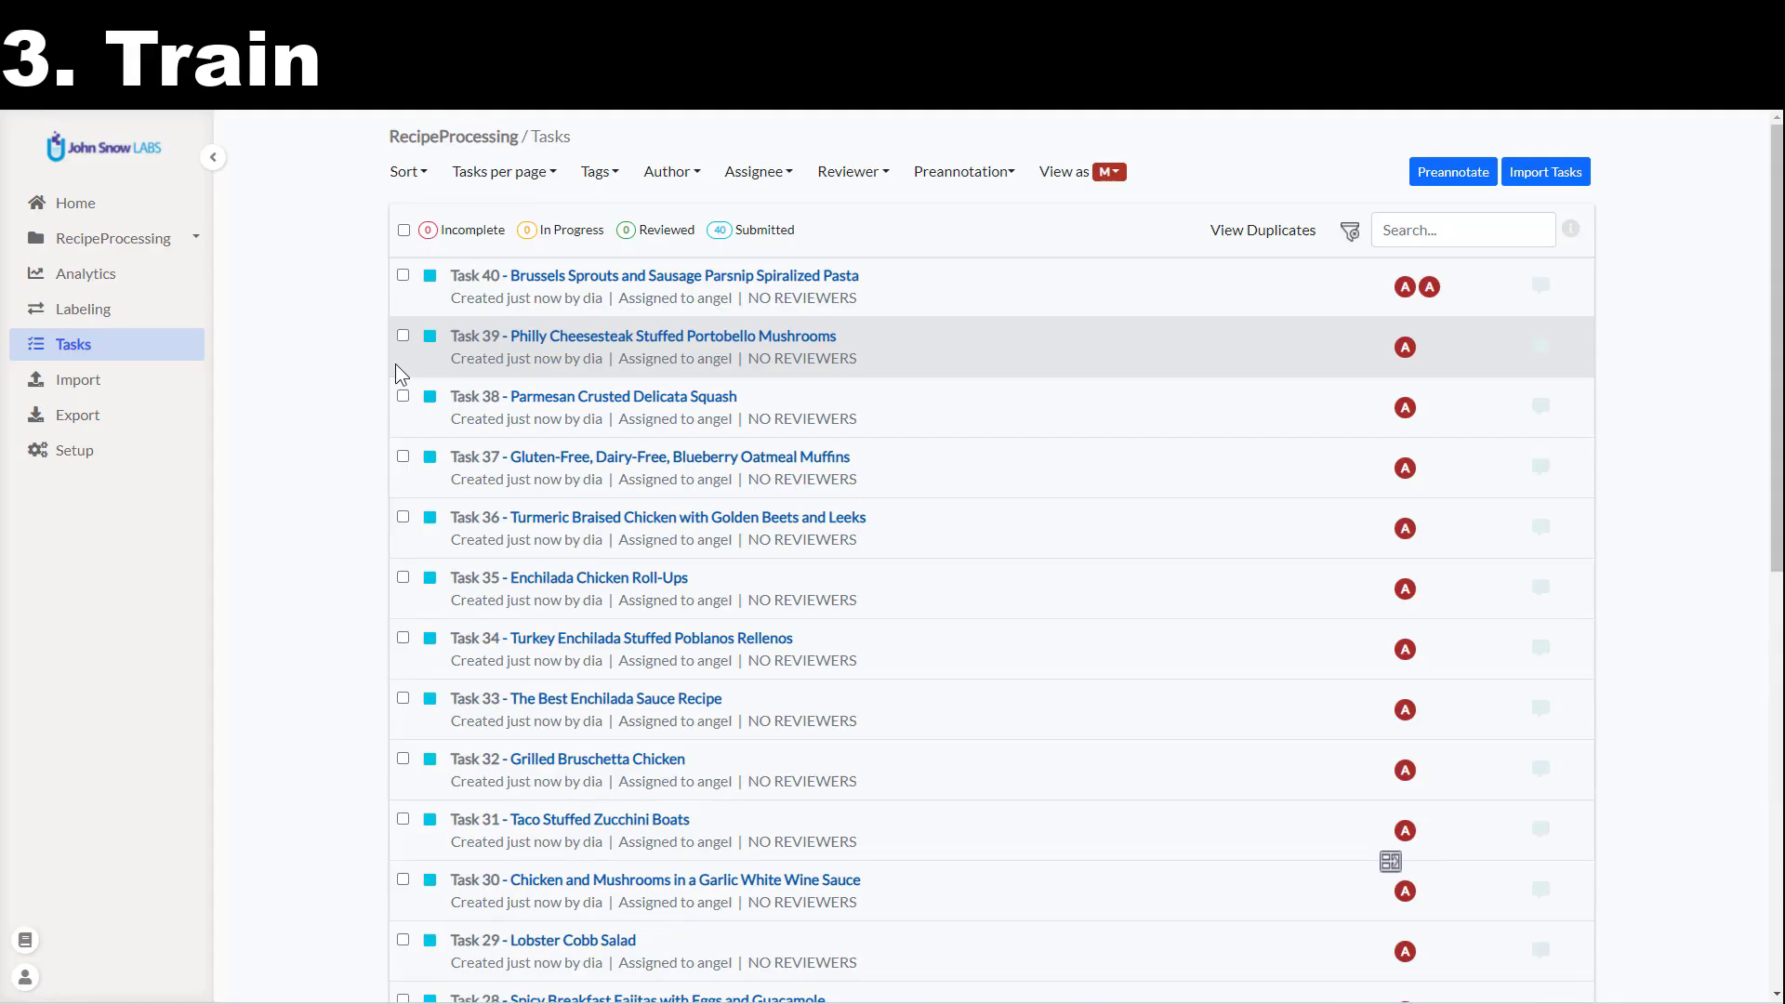
Open the account menu from the user icon at the bottom-left.
{"action": "left_click", "coordinate": [25, 977]}
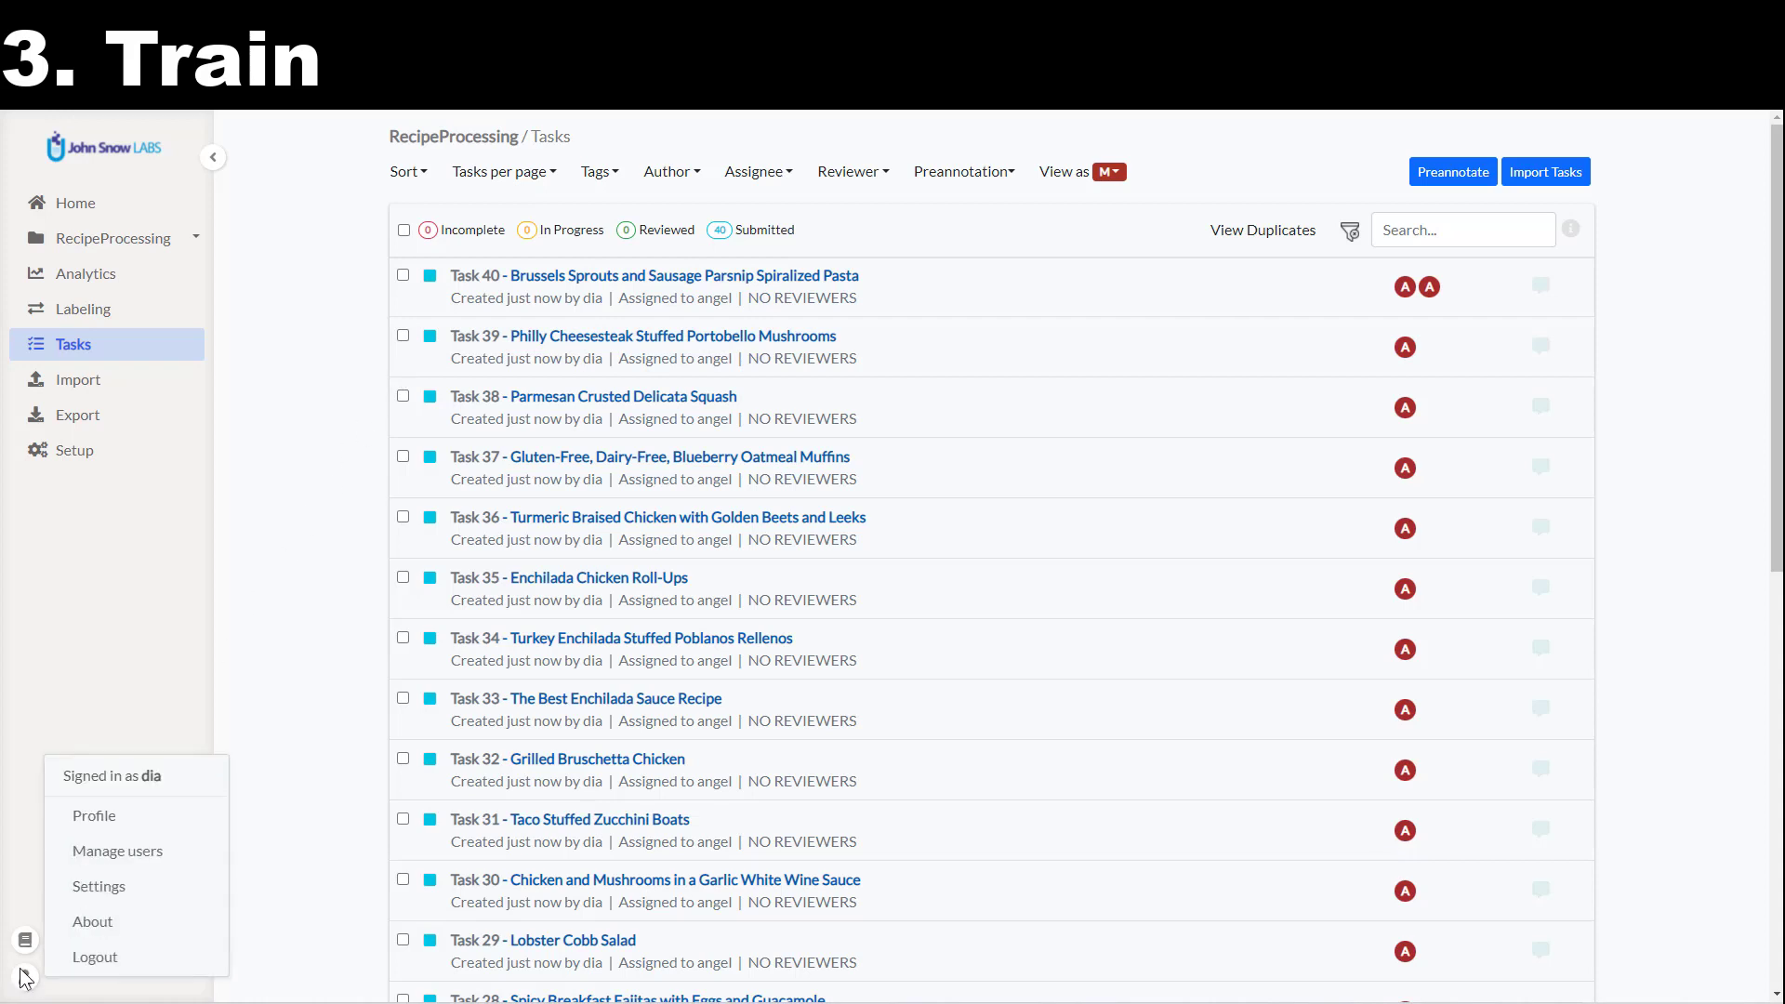
Open Settings, review the deployed servers on the Server tab, then return to the Projects list.
{"action": "left_click", "coordinate": [93, 886]}
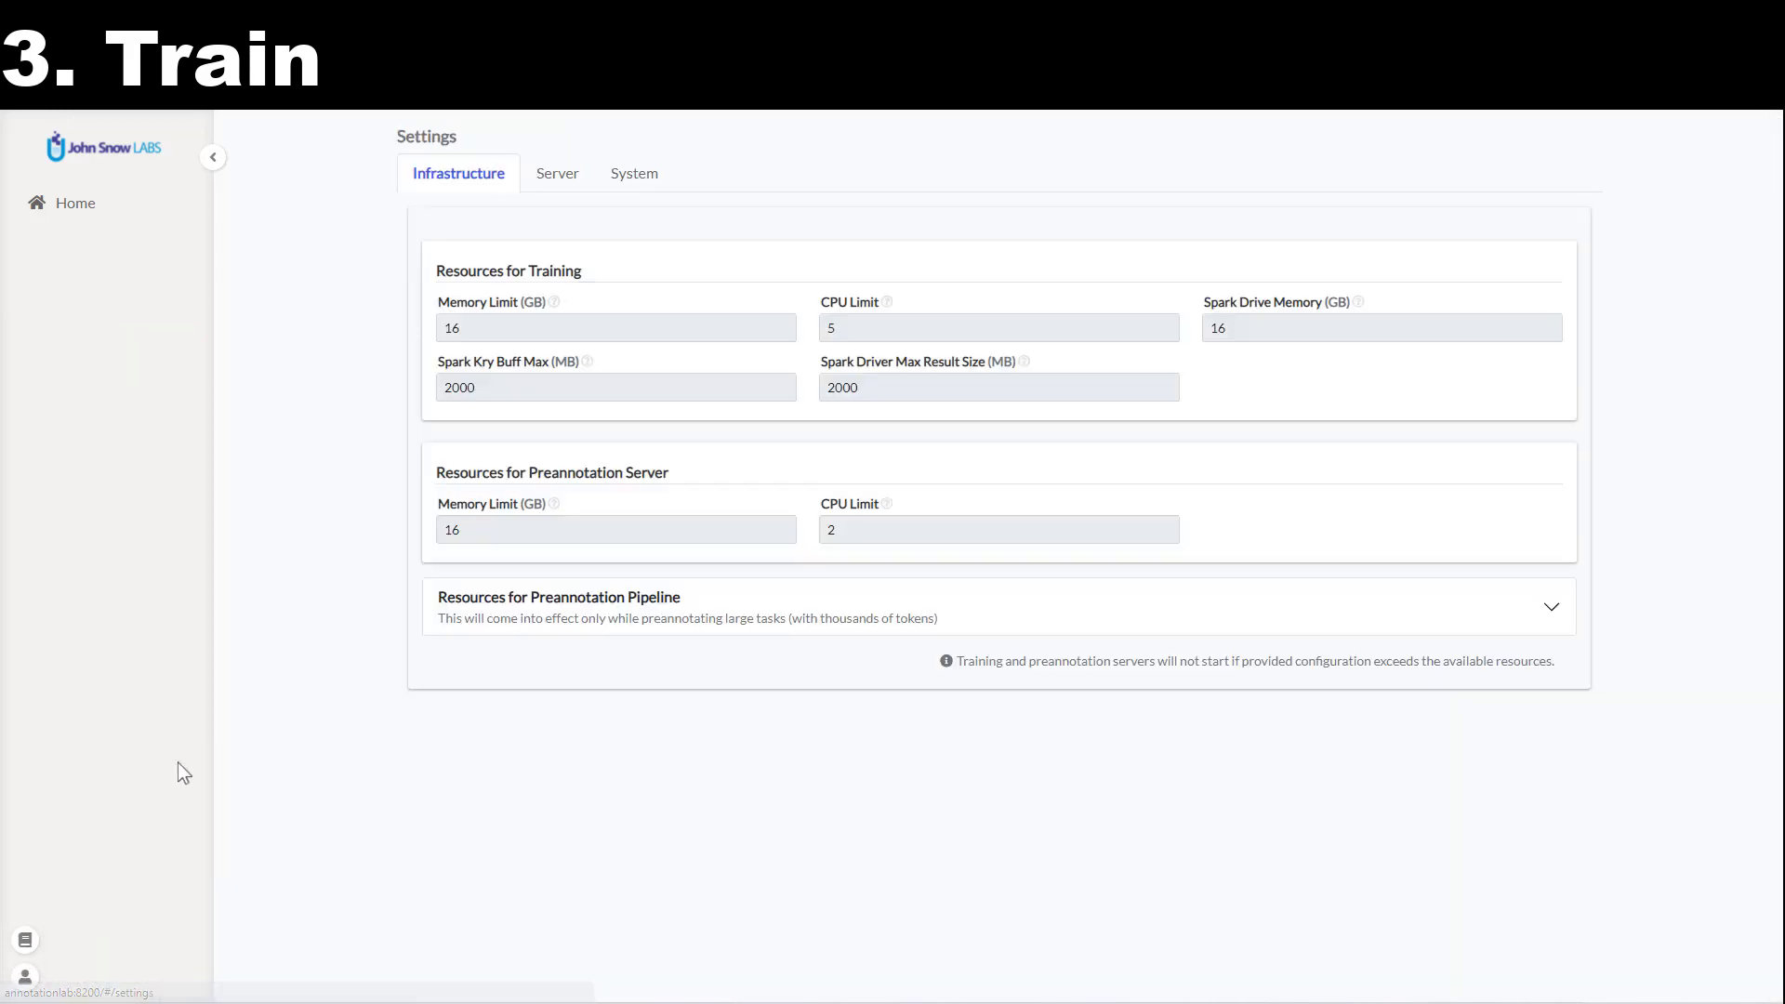
{"action": "left_click", "coordinate": [569, 176]}
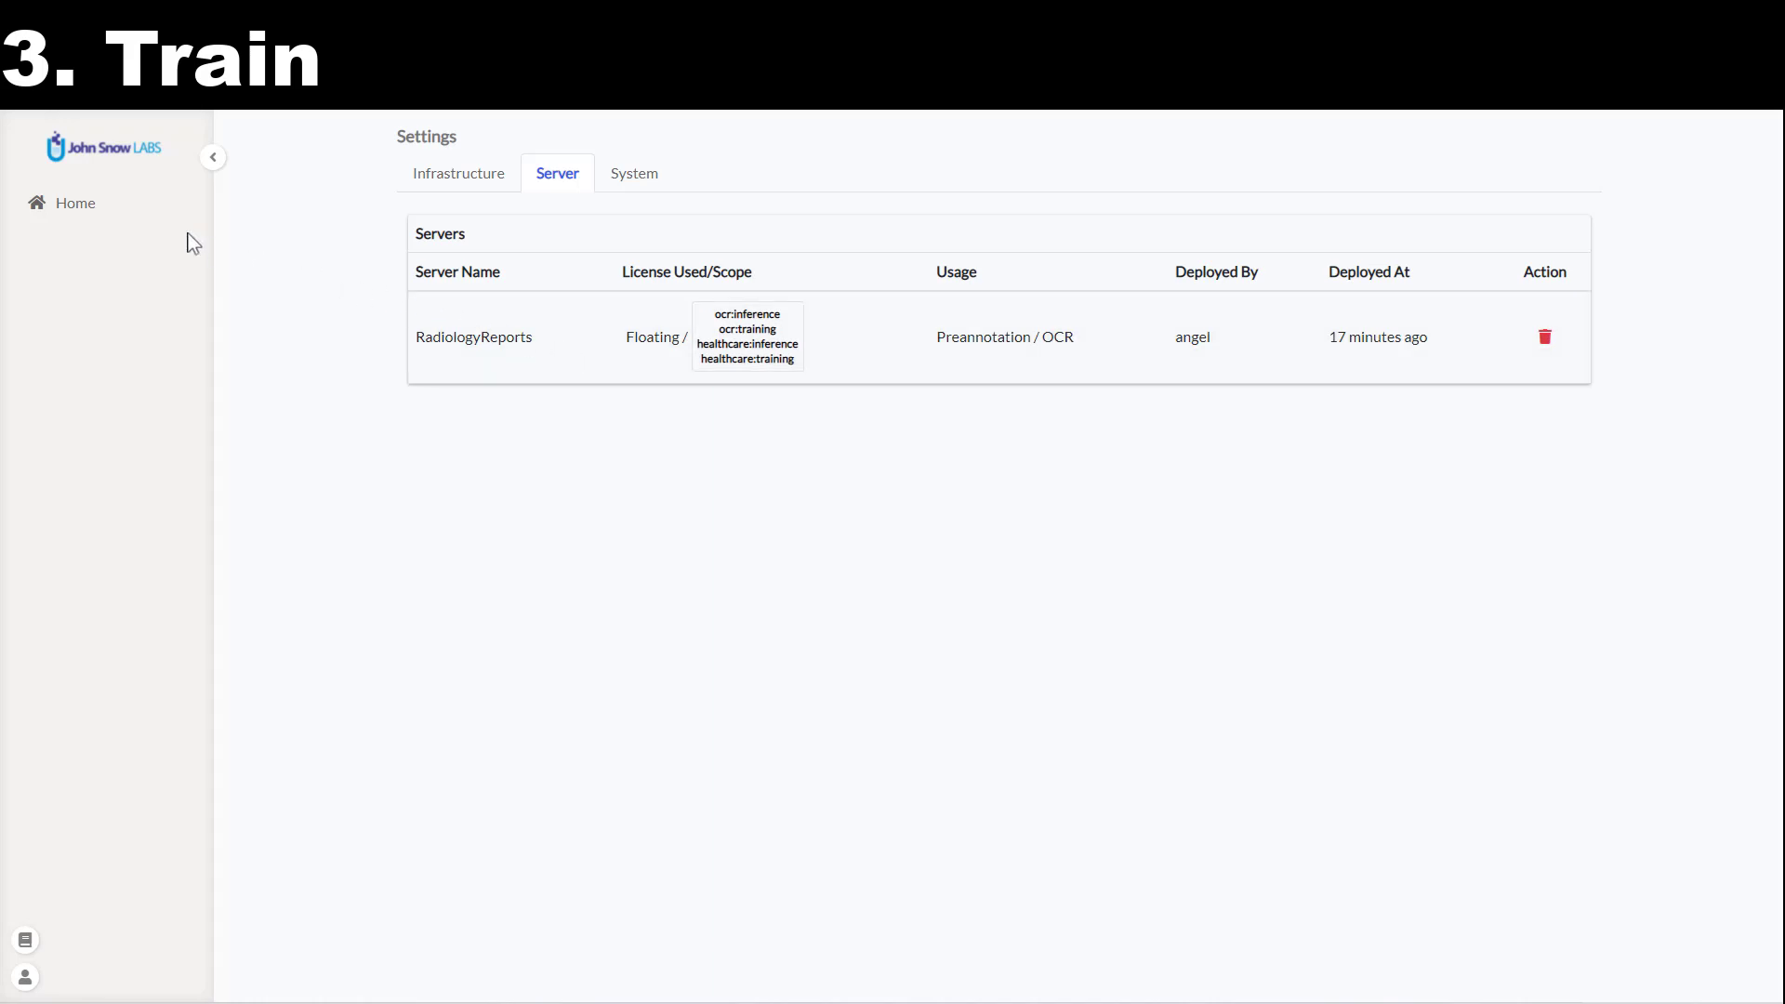
{"action": "left_click", "coordinate": [81, 210]}
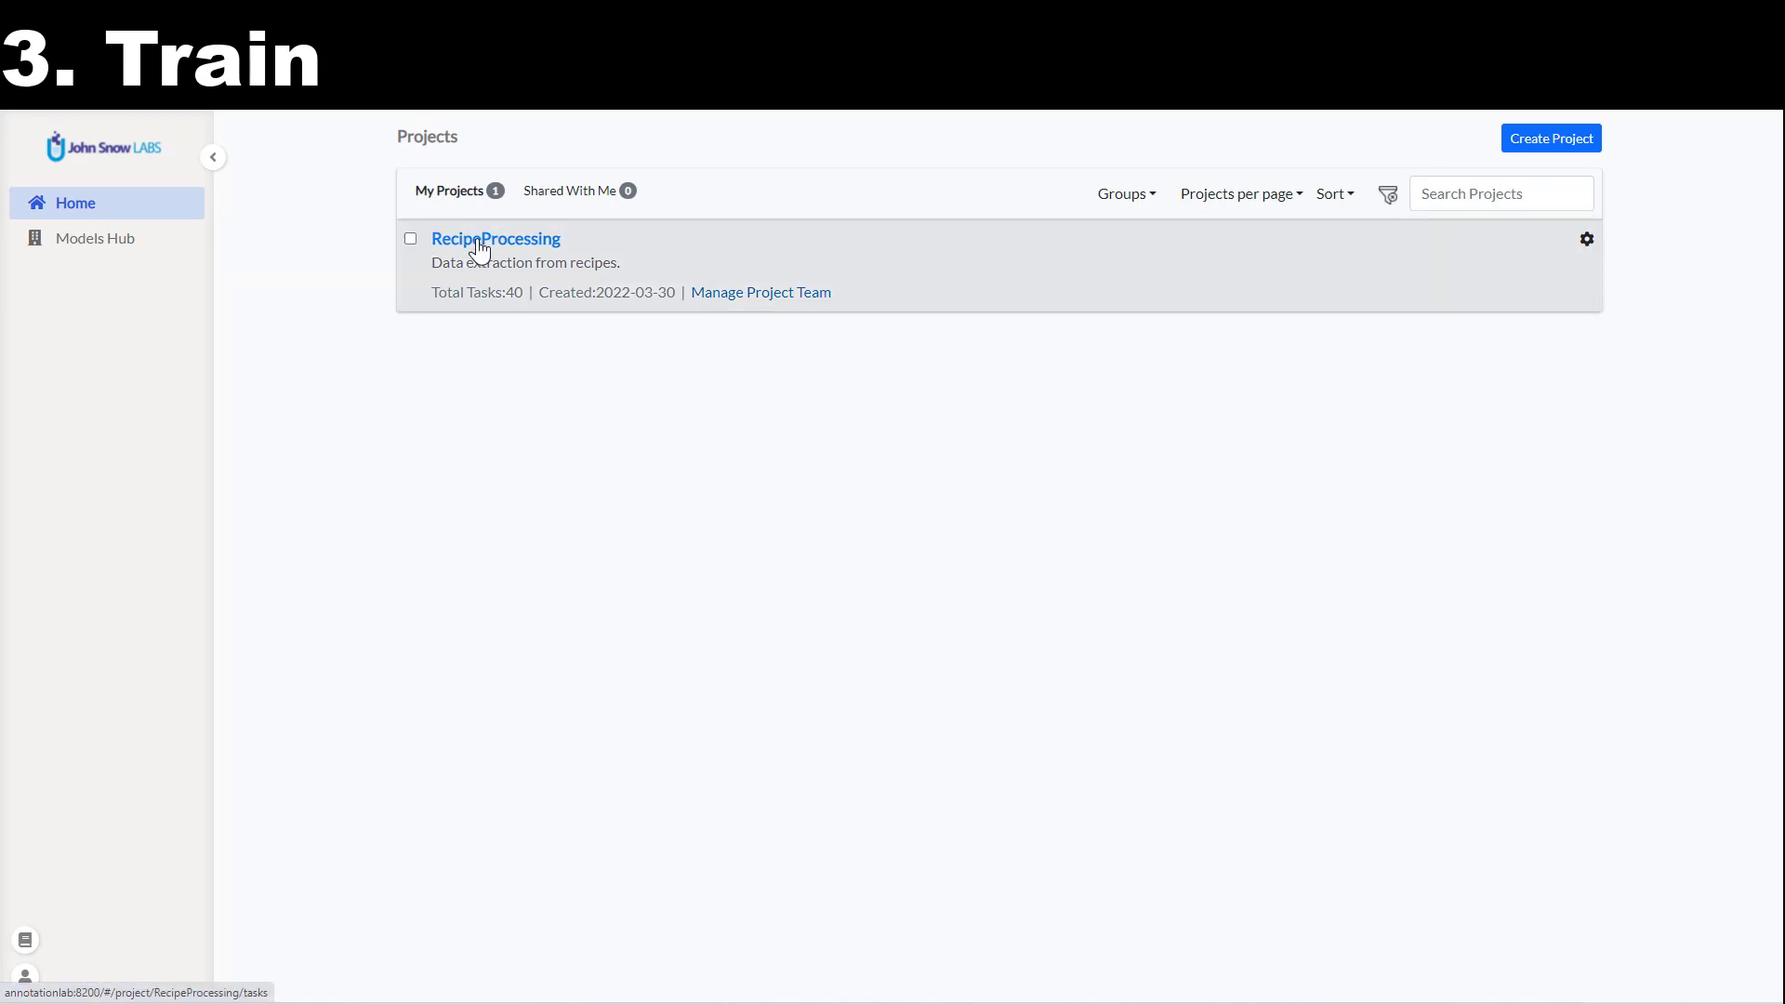
Start training RecipeProcessing's NER model from Training & Active Learning, choosing to deploy it afterwards.
{"action": "left_click", "coordinate": [472, 242]}
{"action": "left_click", "coordinate": [139, 450]}
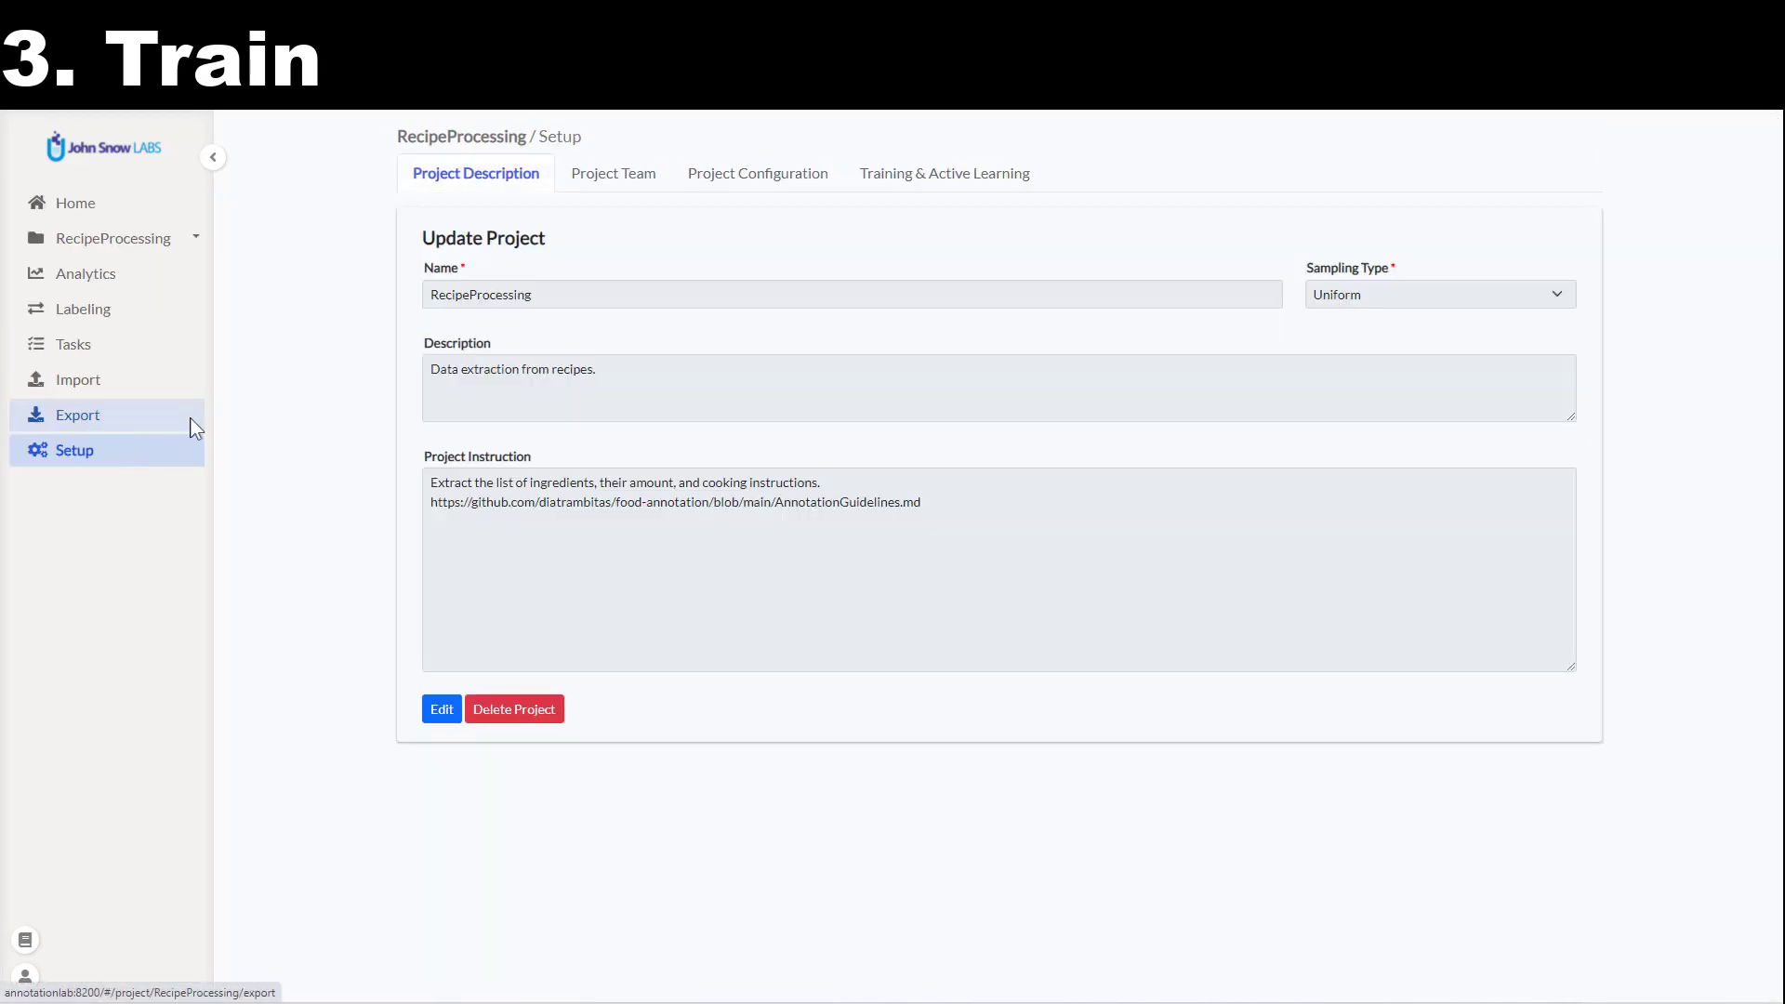
{"action": "left_click", "coordinate": [914, 185]}
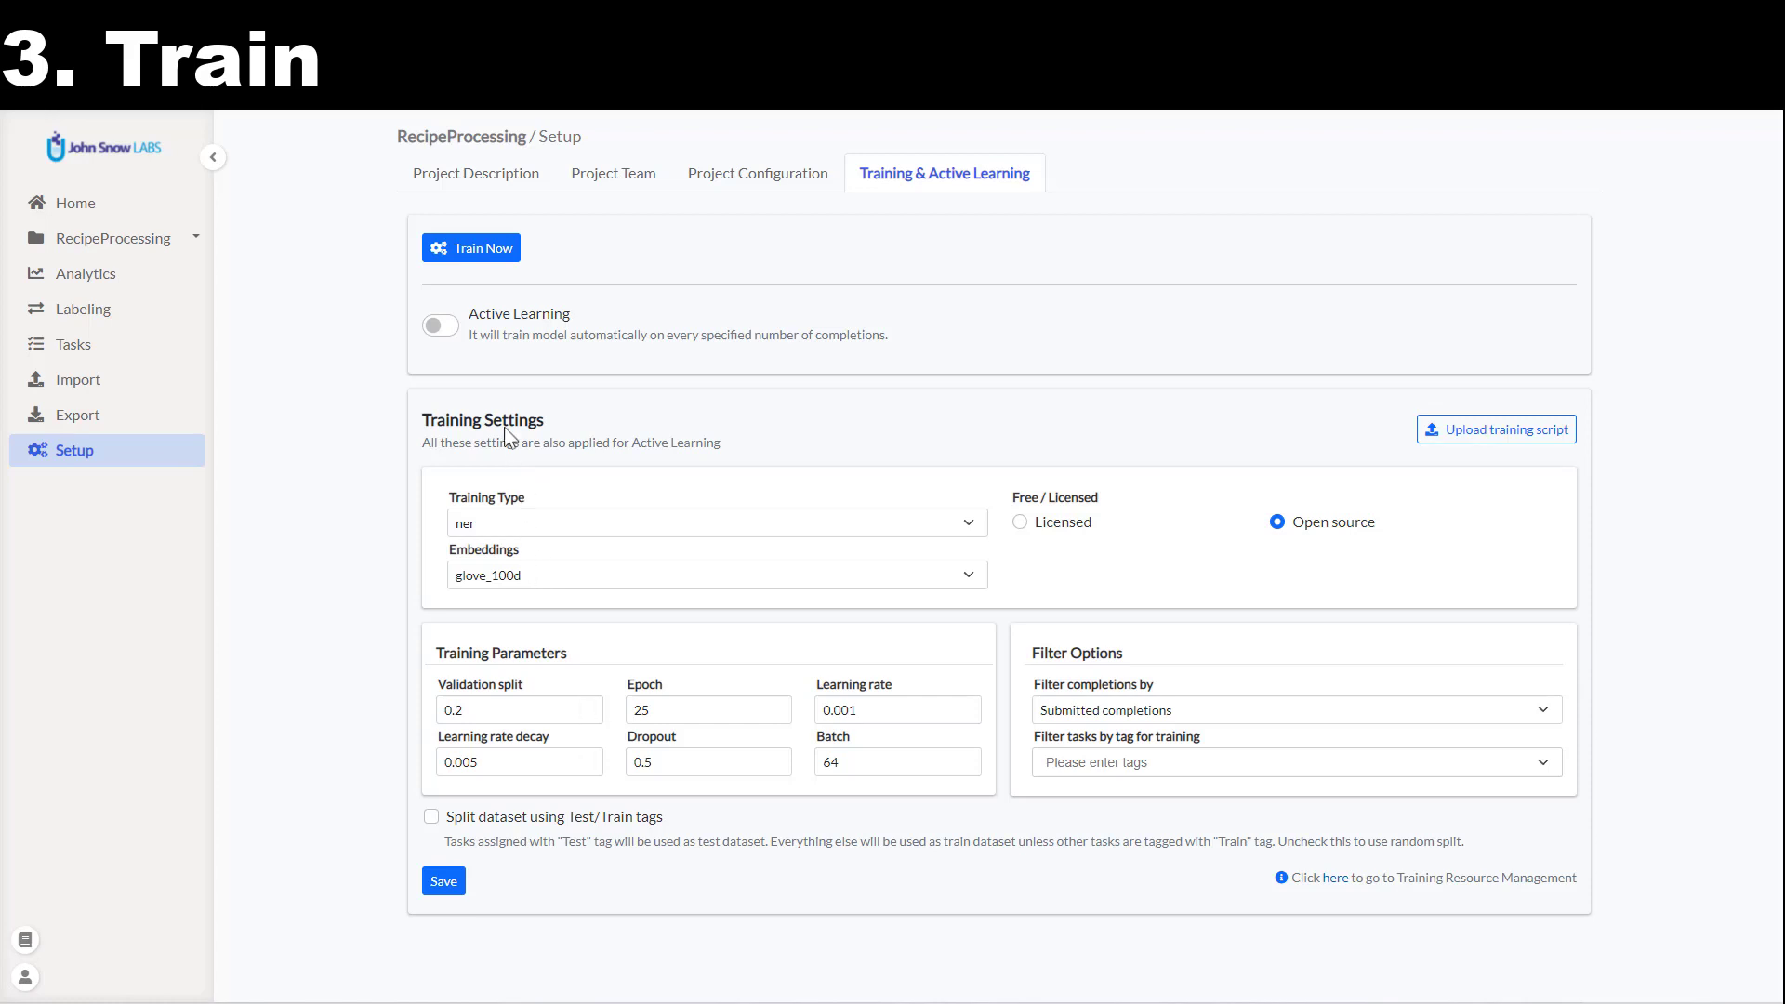
{"action": "left_click", "coordinate": [476, 251]}
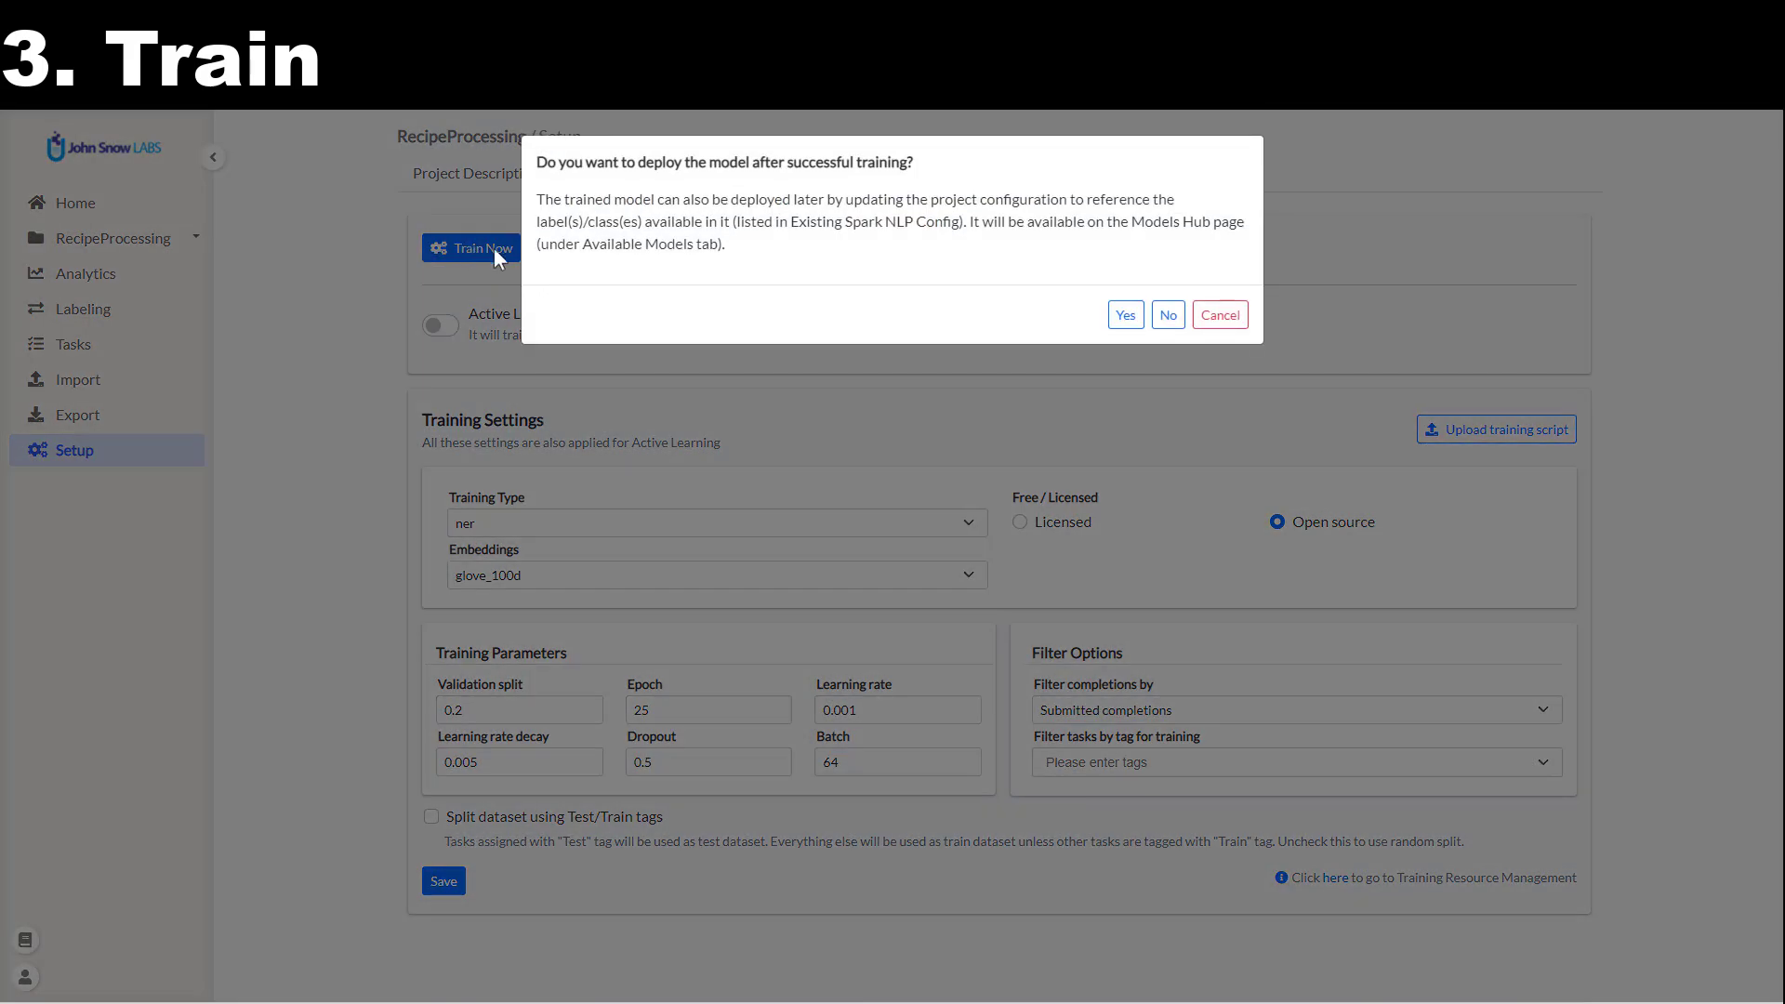
{"action": "left_click", "coordinate": [1124, 316]}
{"action": "left_click", "coordinate": [1125, 316]}
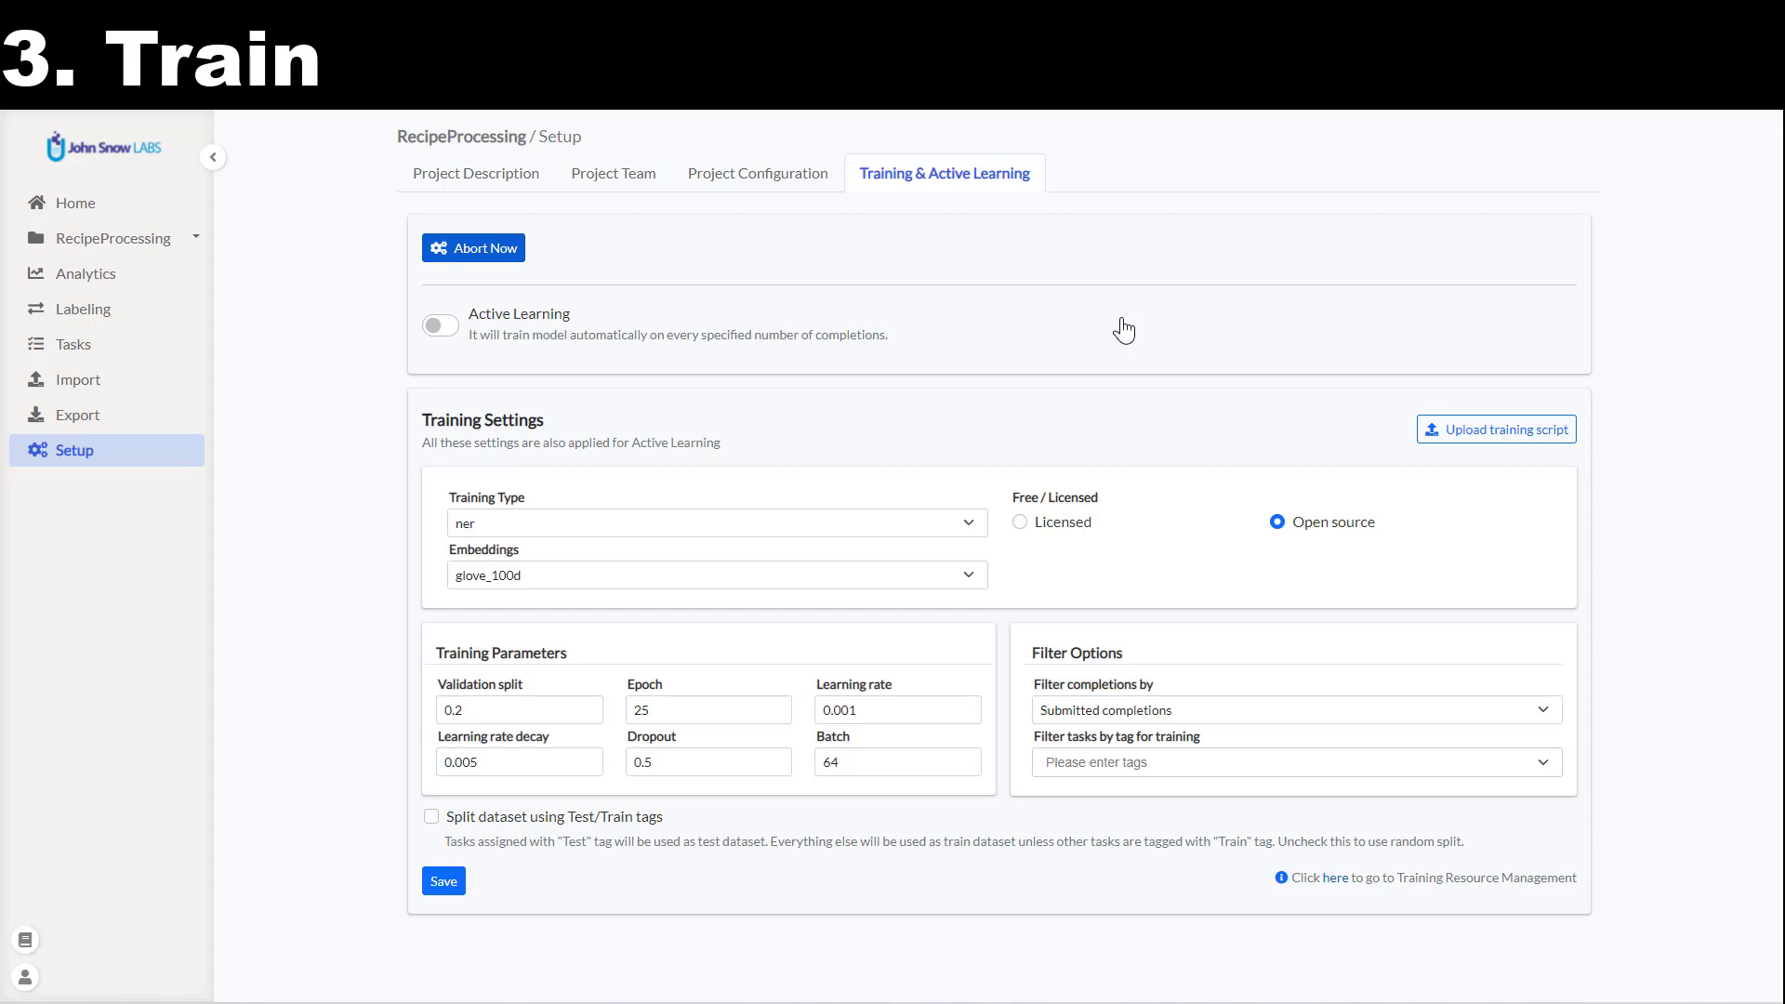
Show the Settings server list, with the new RecipeProcessing server beside RadiologyReports.
{"action": "left_click", "coordinate": [23, 980]}
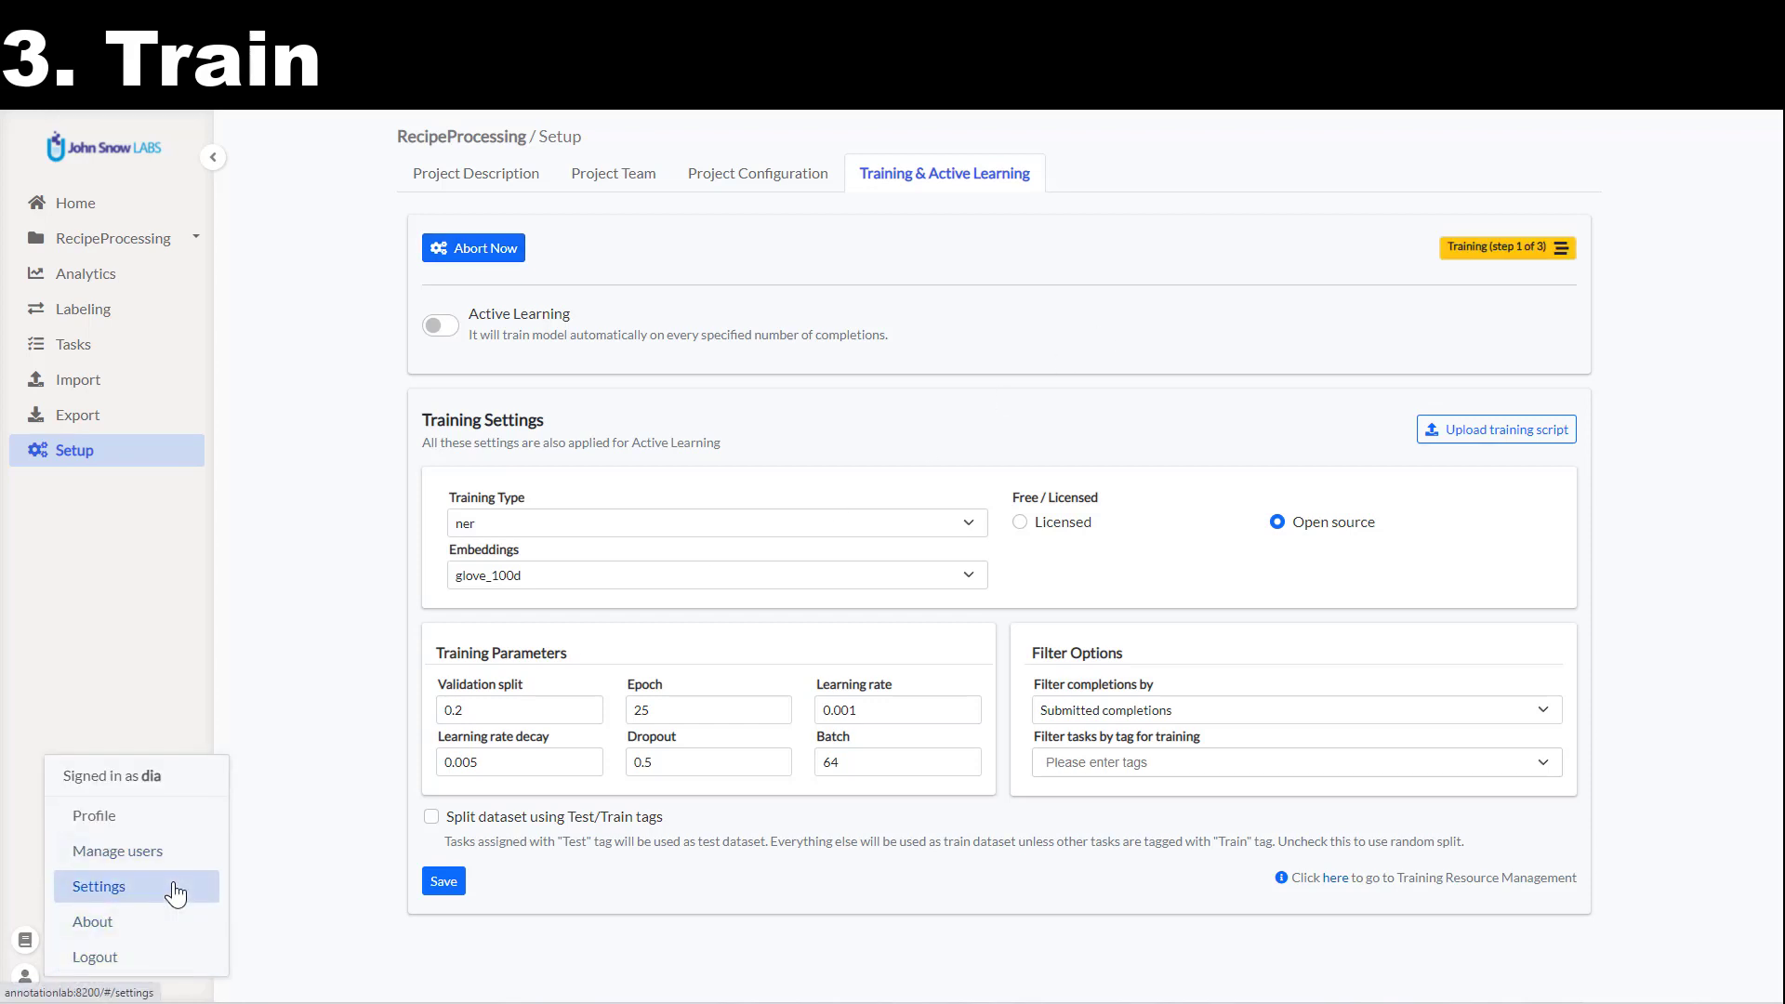
{"action": "left_click", "coordinate": [175, 895]}
{"action": "left_click", "coordinate": [569, 177]}
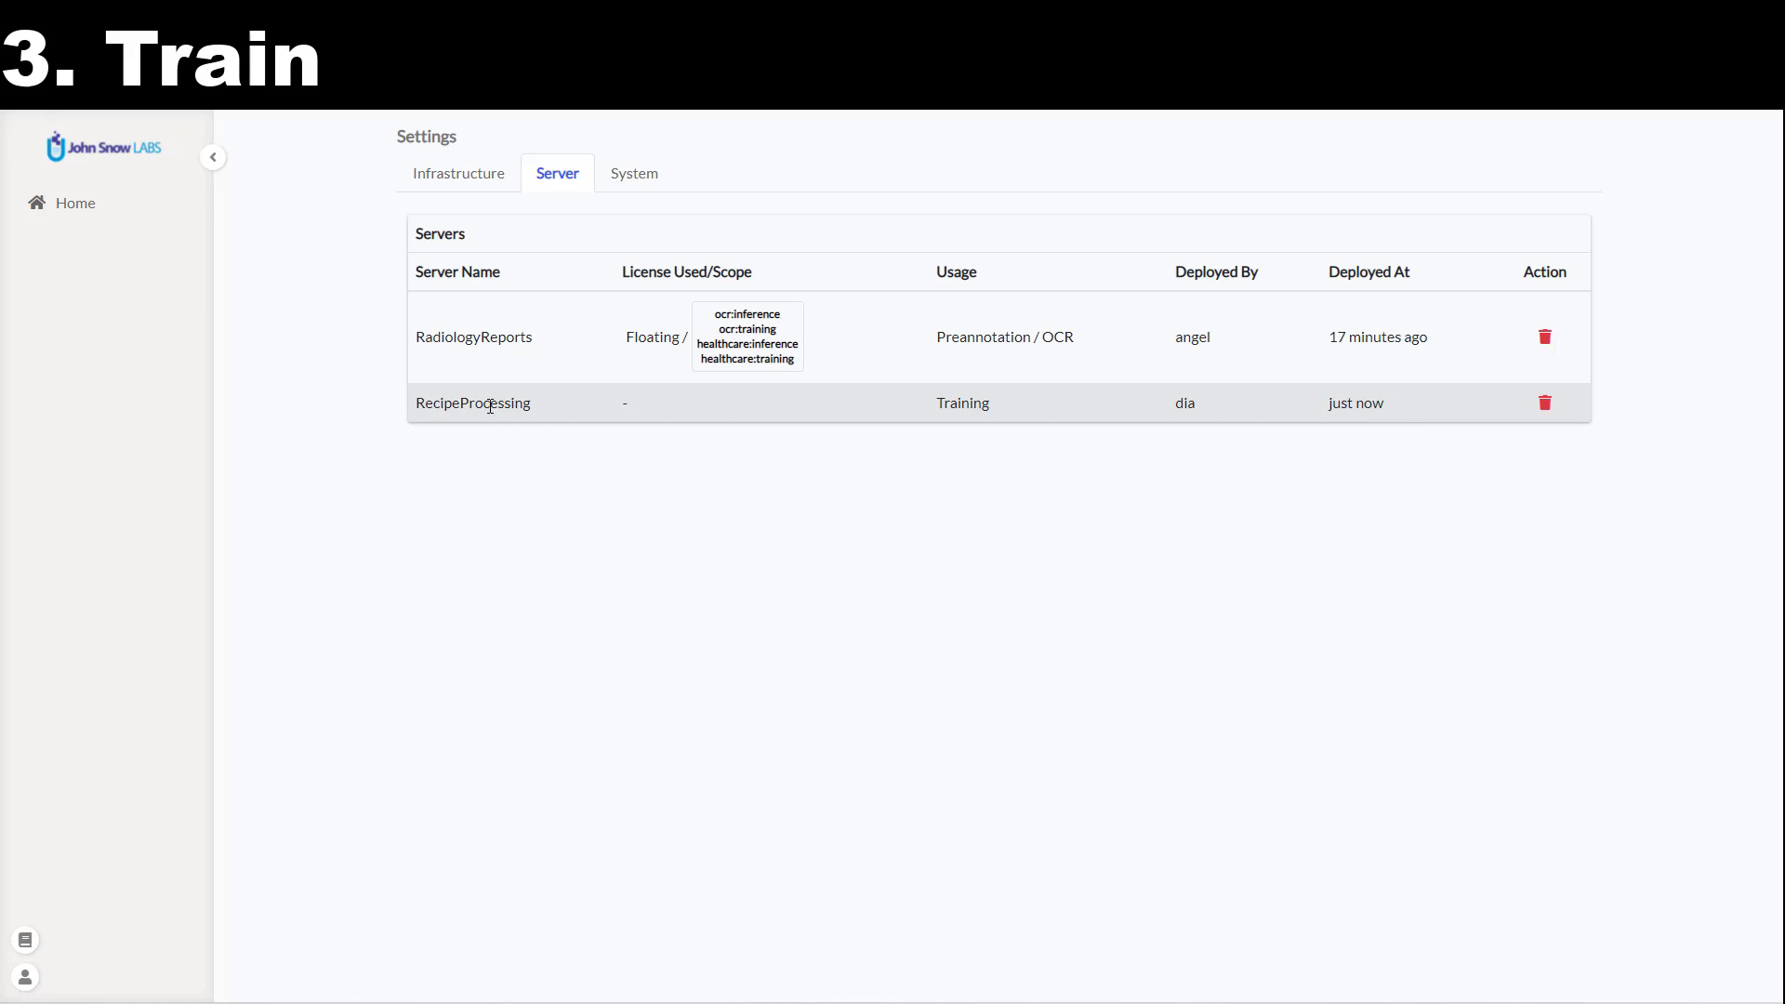
Browse the Models Hub's available models, embeddings and rules, then return to the Projects list.
{"action": "left_click", "coordinate": [89, 206]}
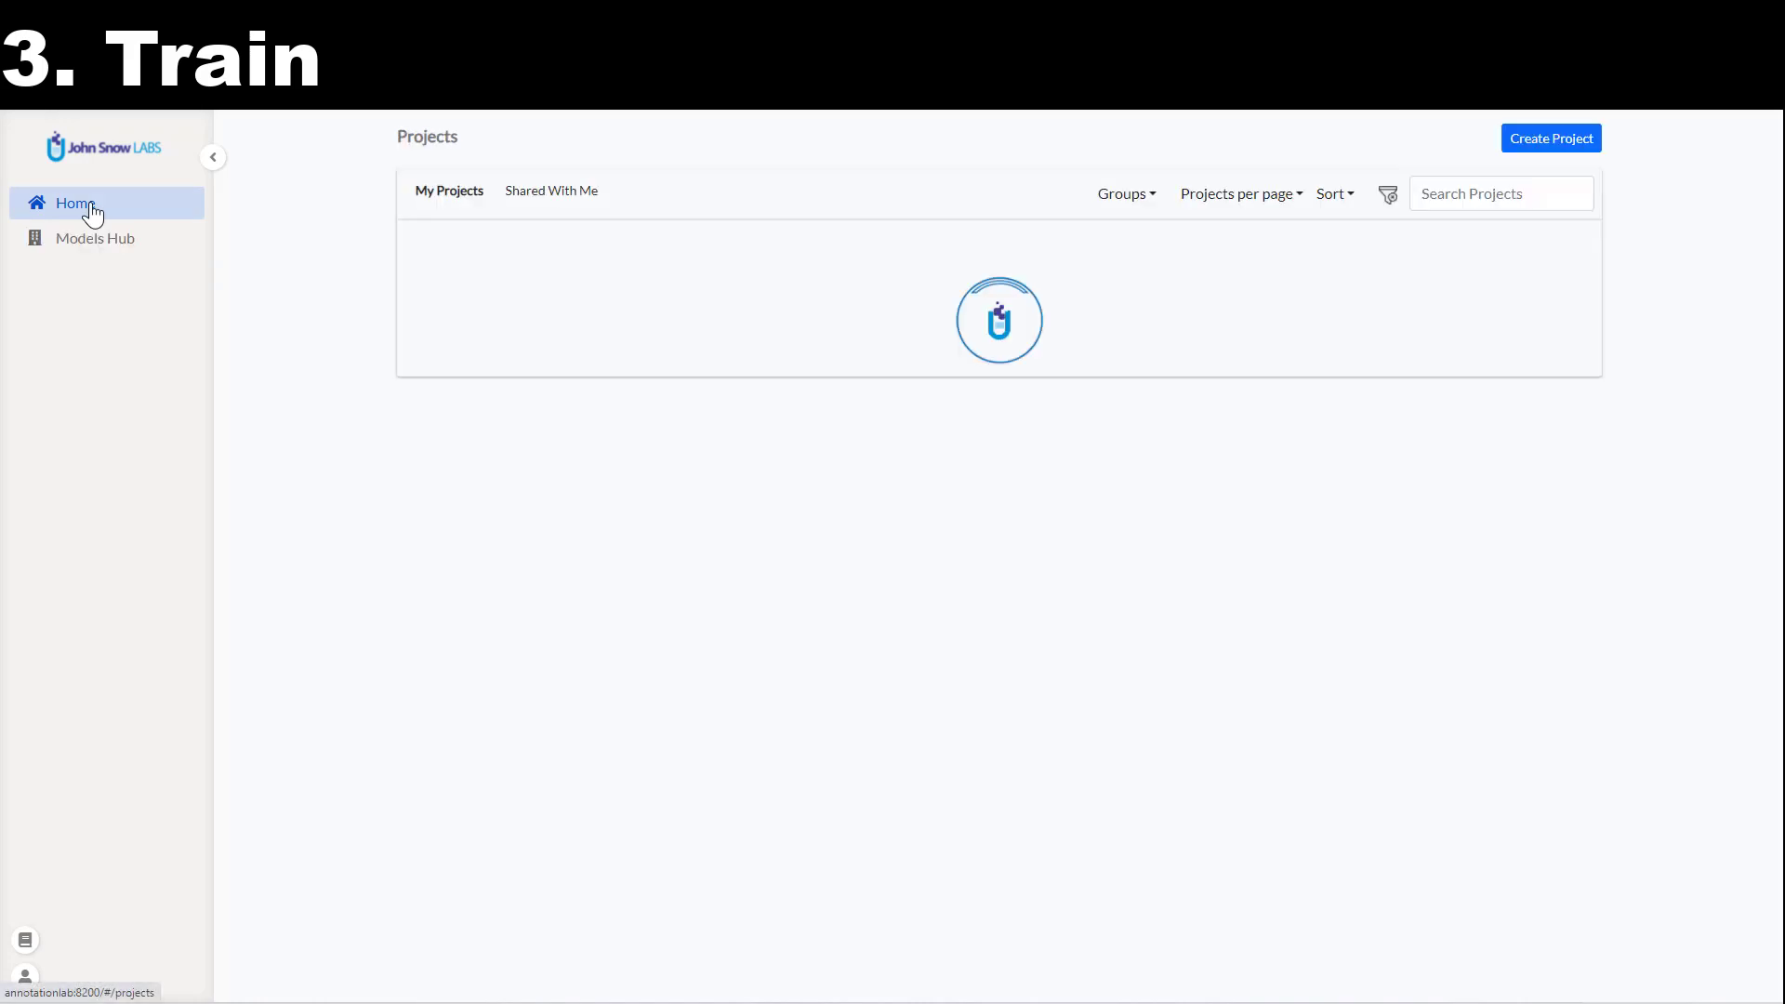
{"action": "left_click", "coordinate": [131, 240]}
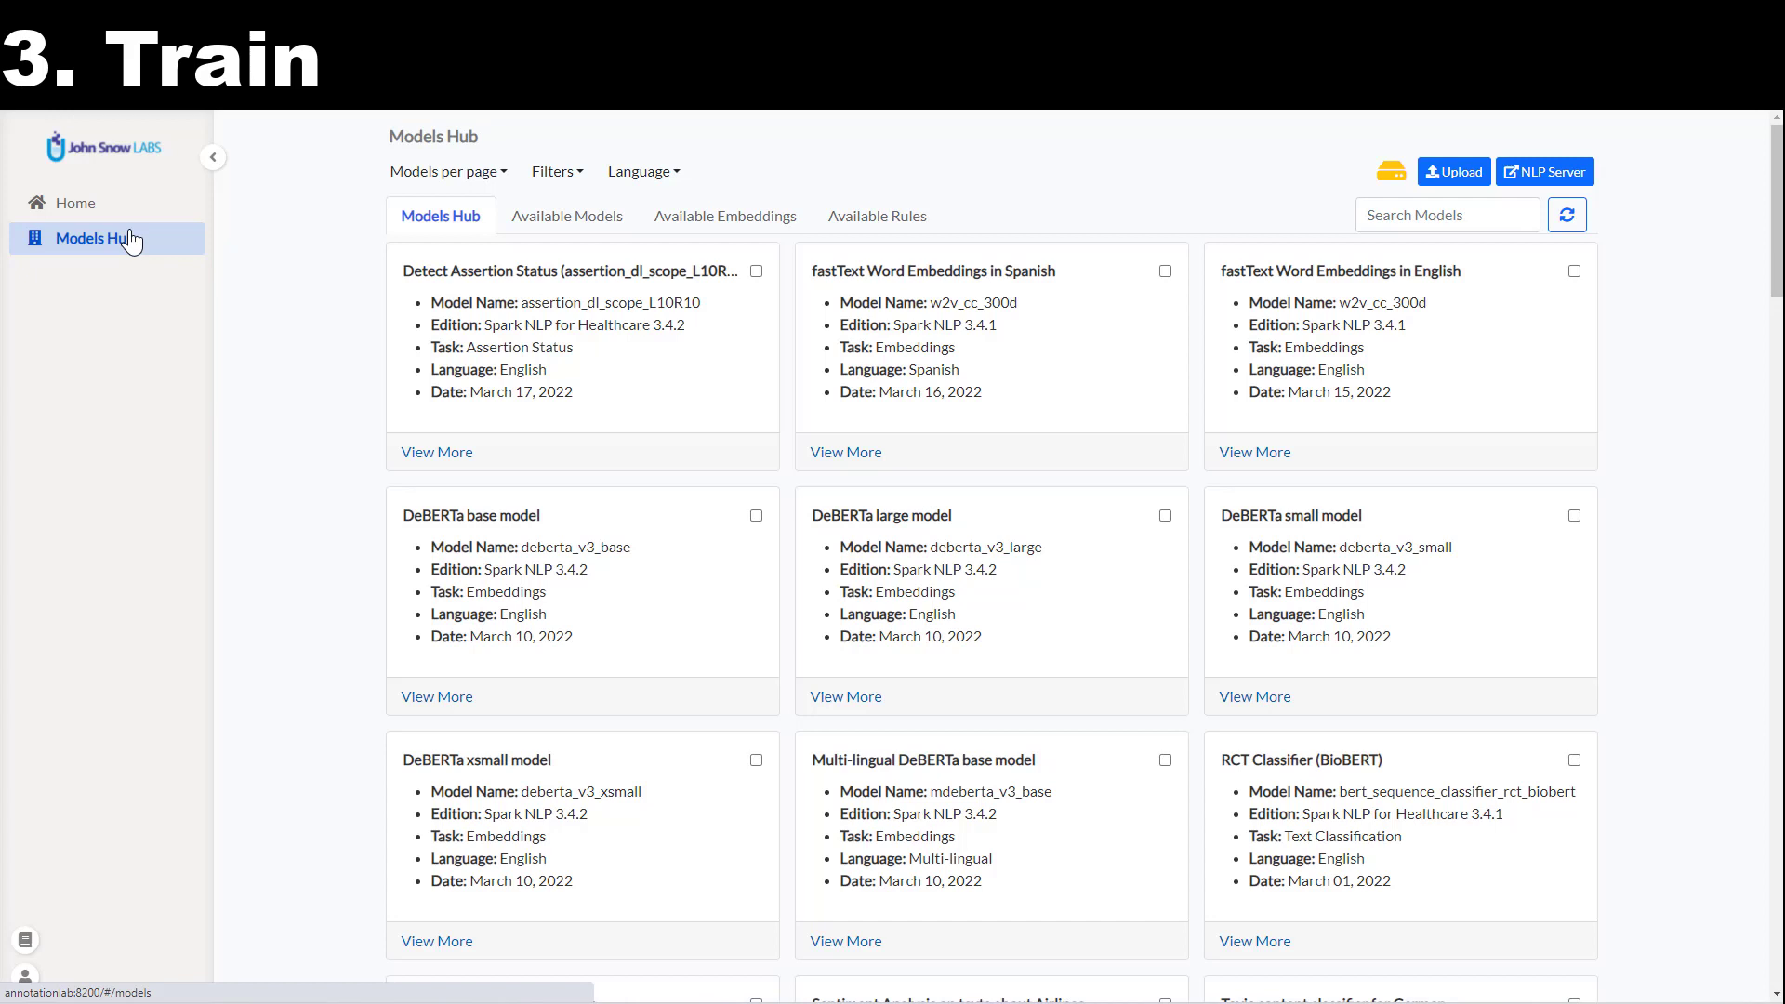
{"action": "left_click", "coordinate": [599, 228]}
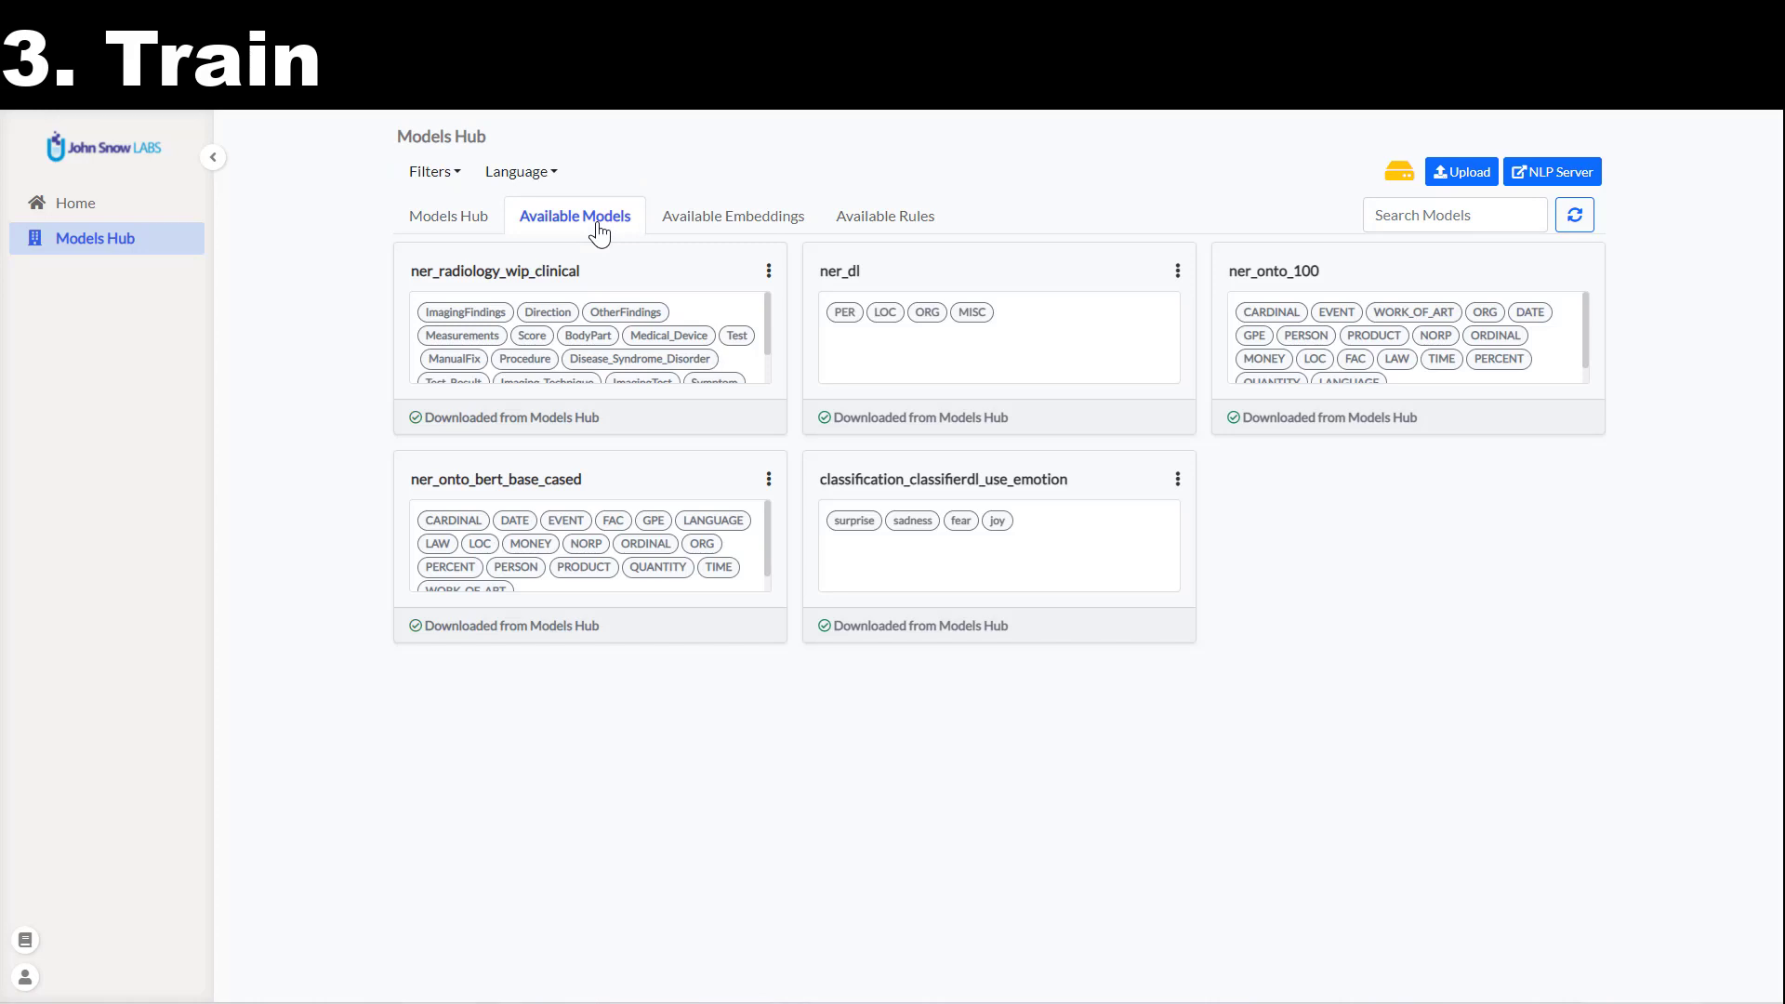
{"action": "left_click", "coordinate": [725, 230]}
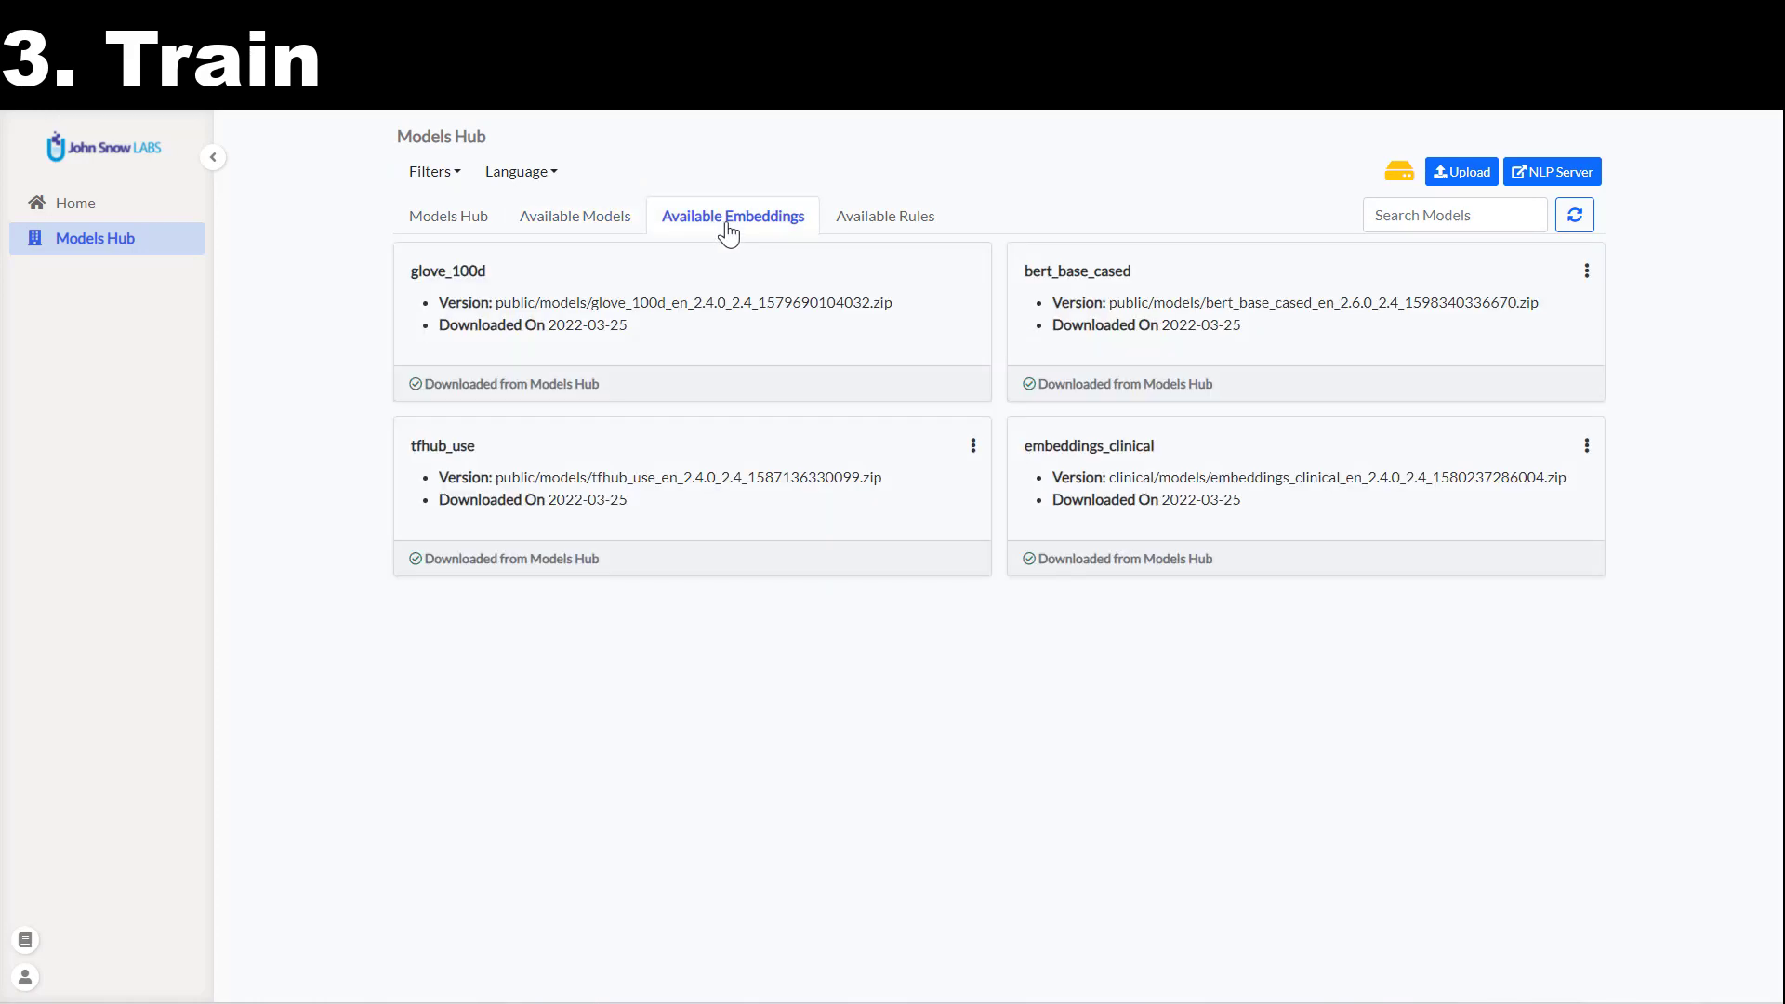
{"action": "left_click", "coordinate": [900, 227]}
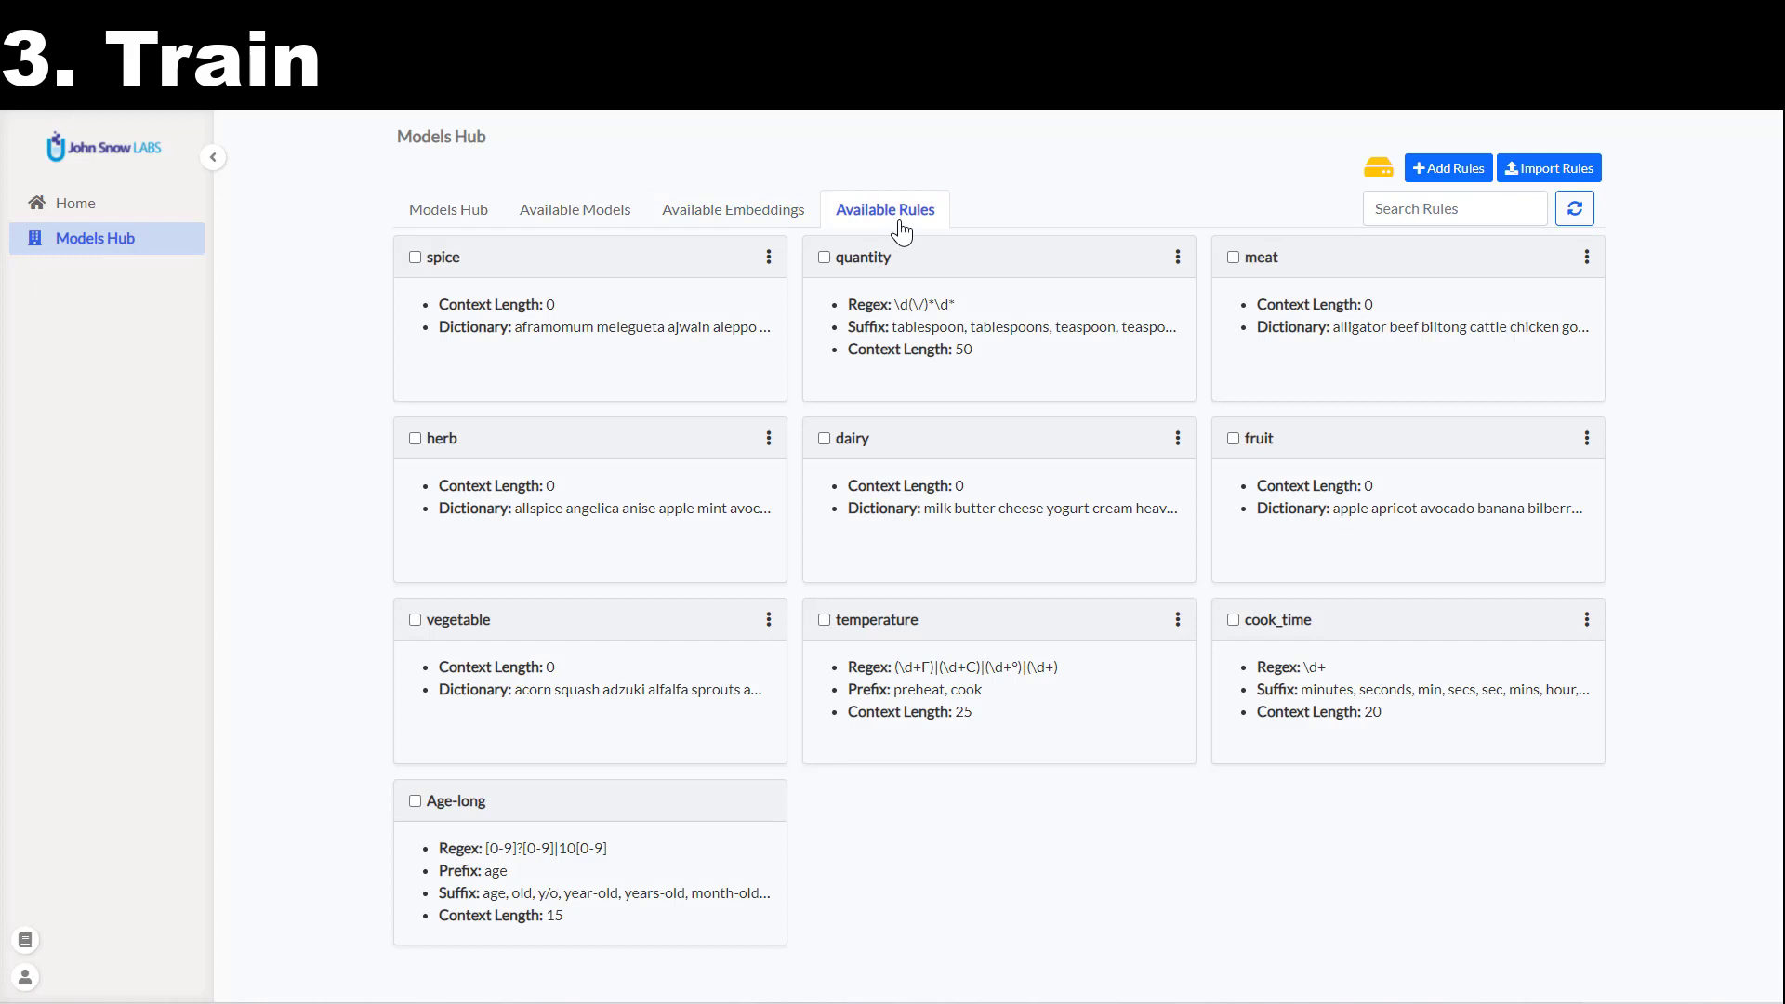
{"action": "left_click", "coordinate": [545, 218]}
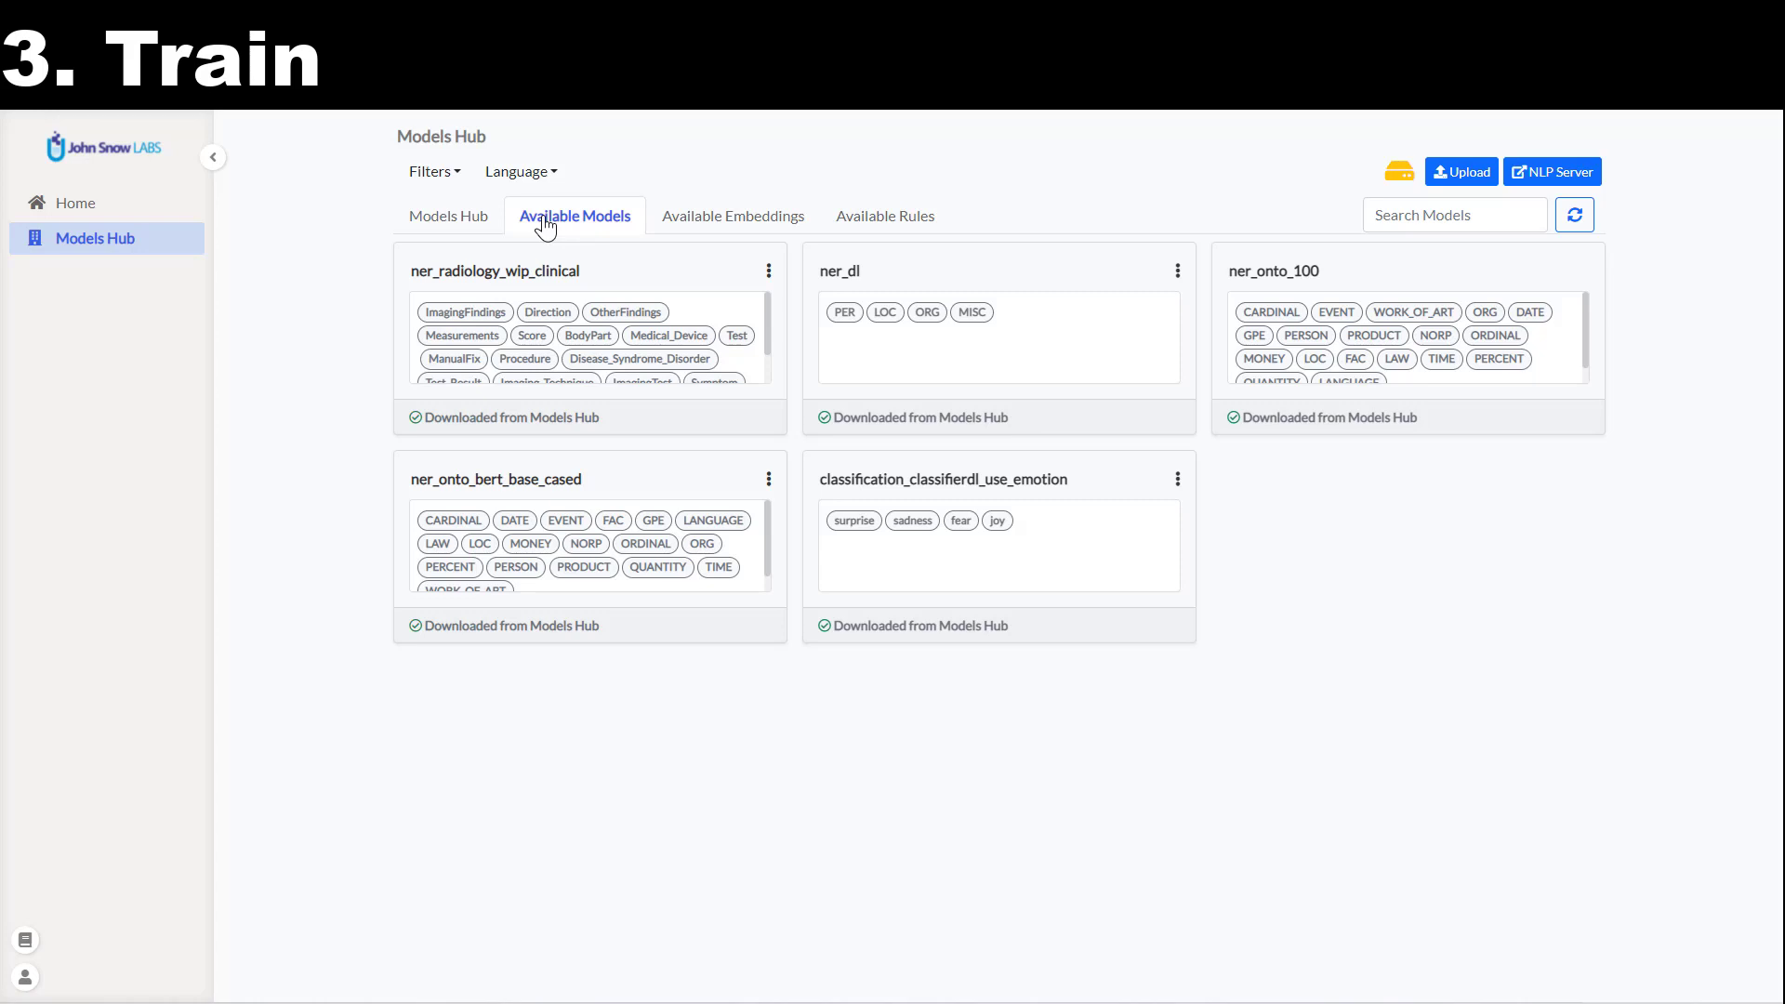
{"action": "left_click", "coordinate": [121, 214]}
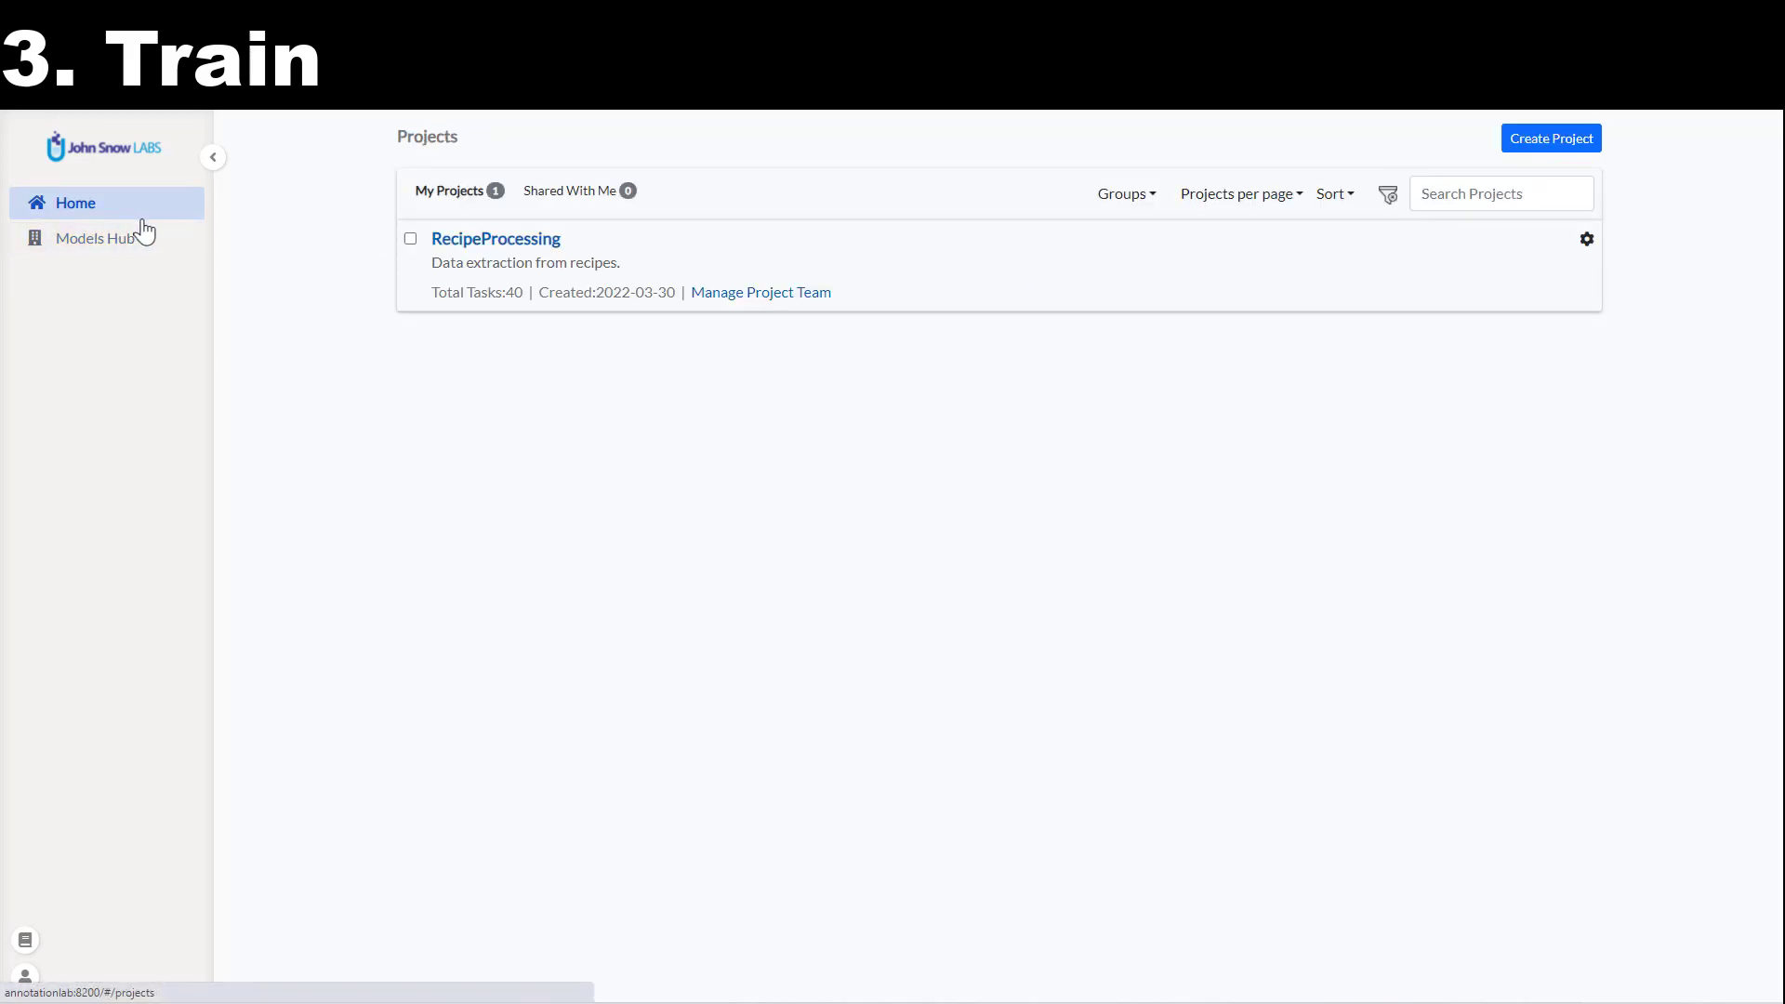
Read RecipeProcessing's model training logs under Setup's Training & Active Learning settings through to the end.
{"action": "left_click", "coordinate": [473, 241]}
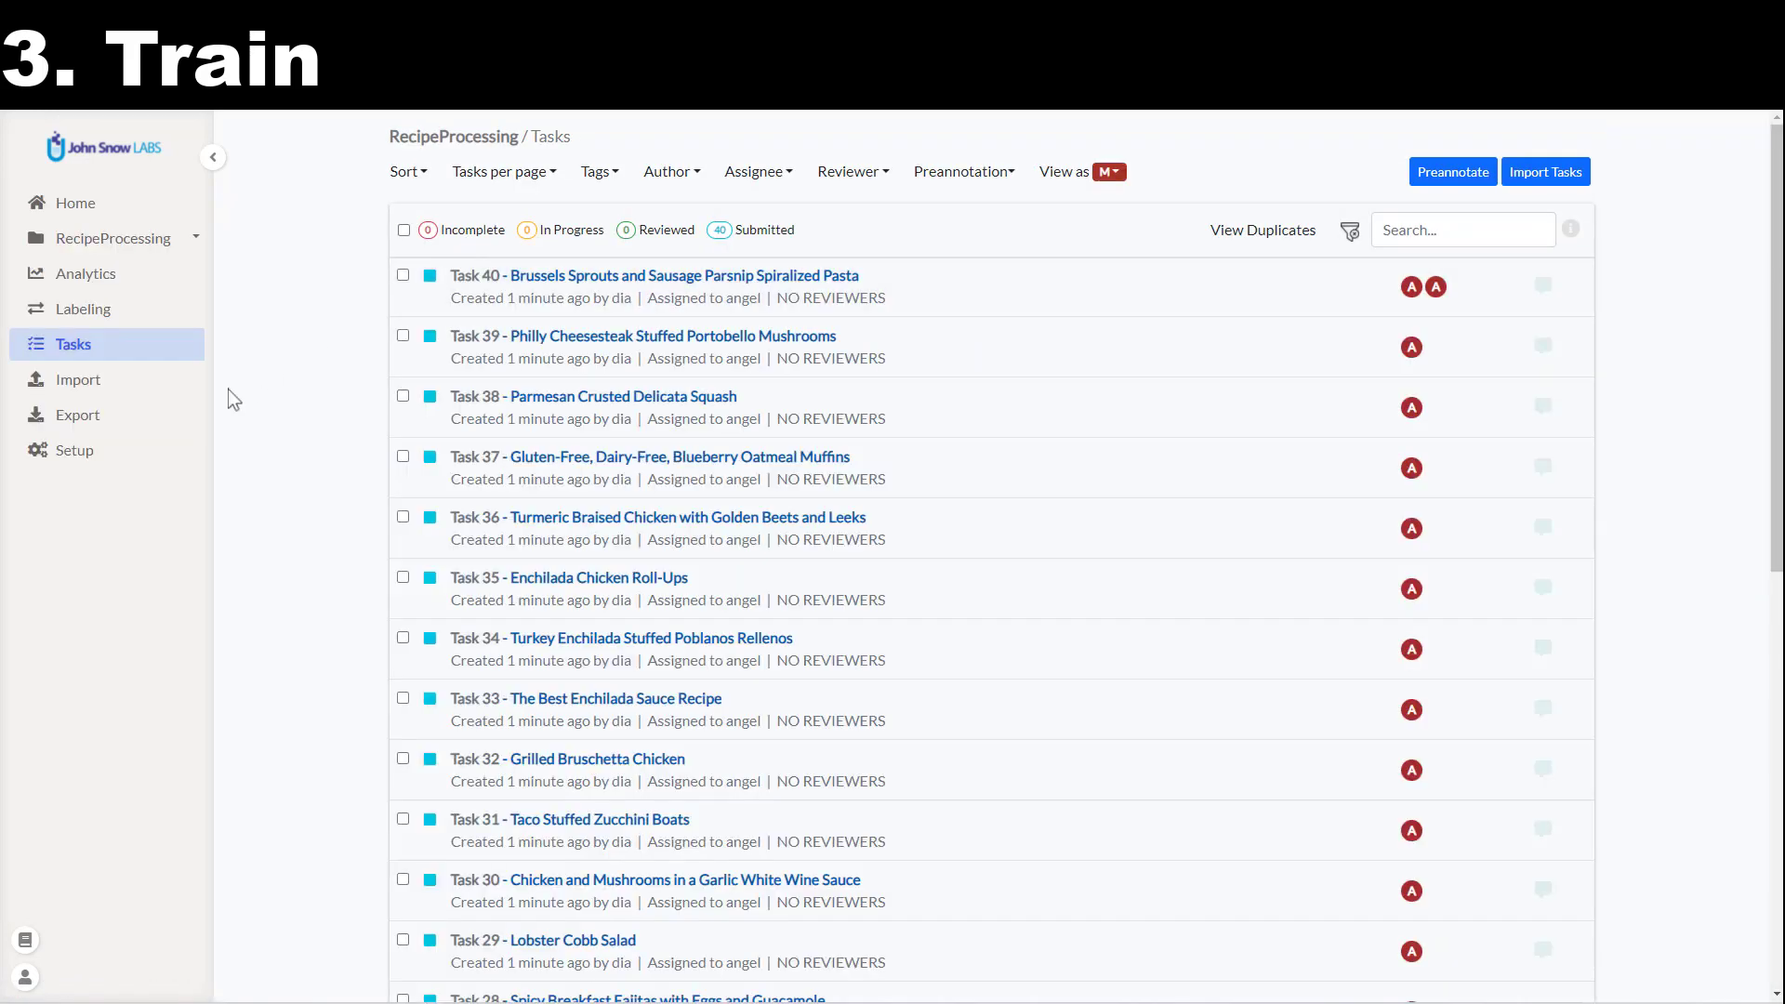
{"action": "left_click", "coordinate": [141, 456]}
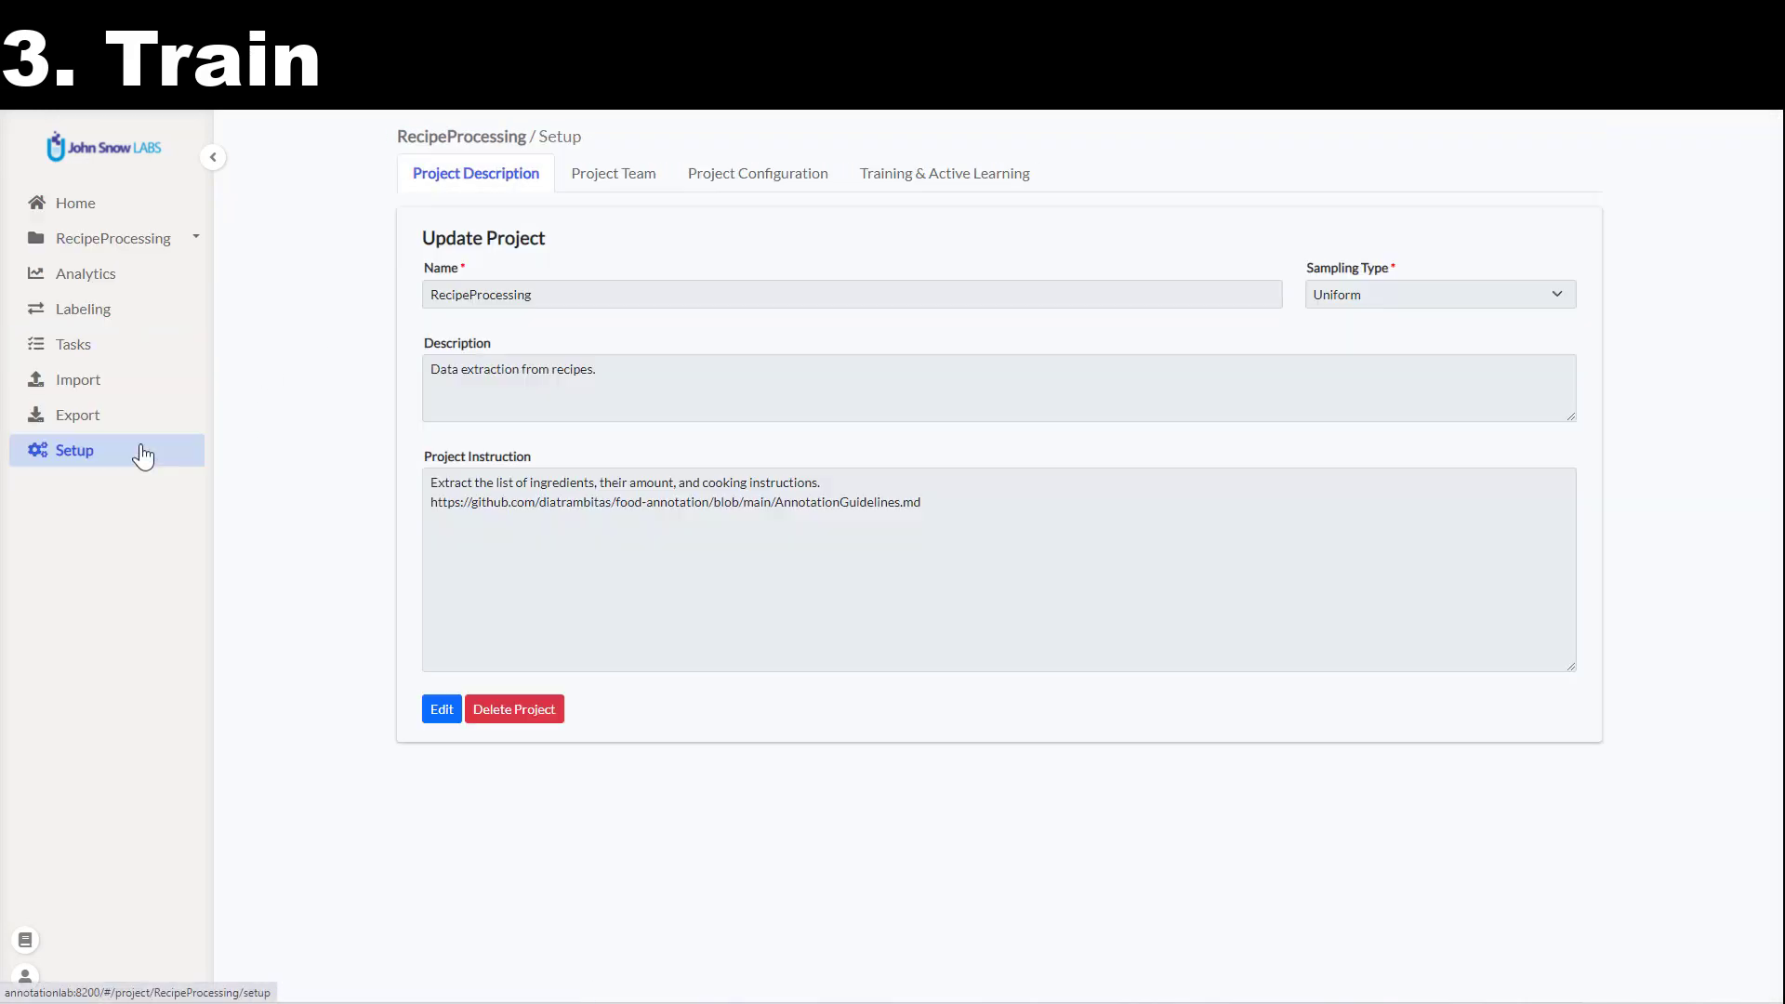
{"action": "left_click", "coordinate": [958, 185]}
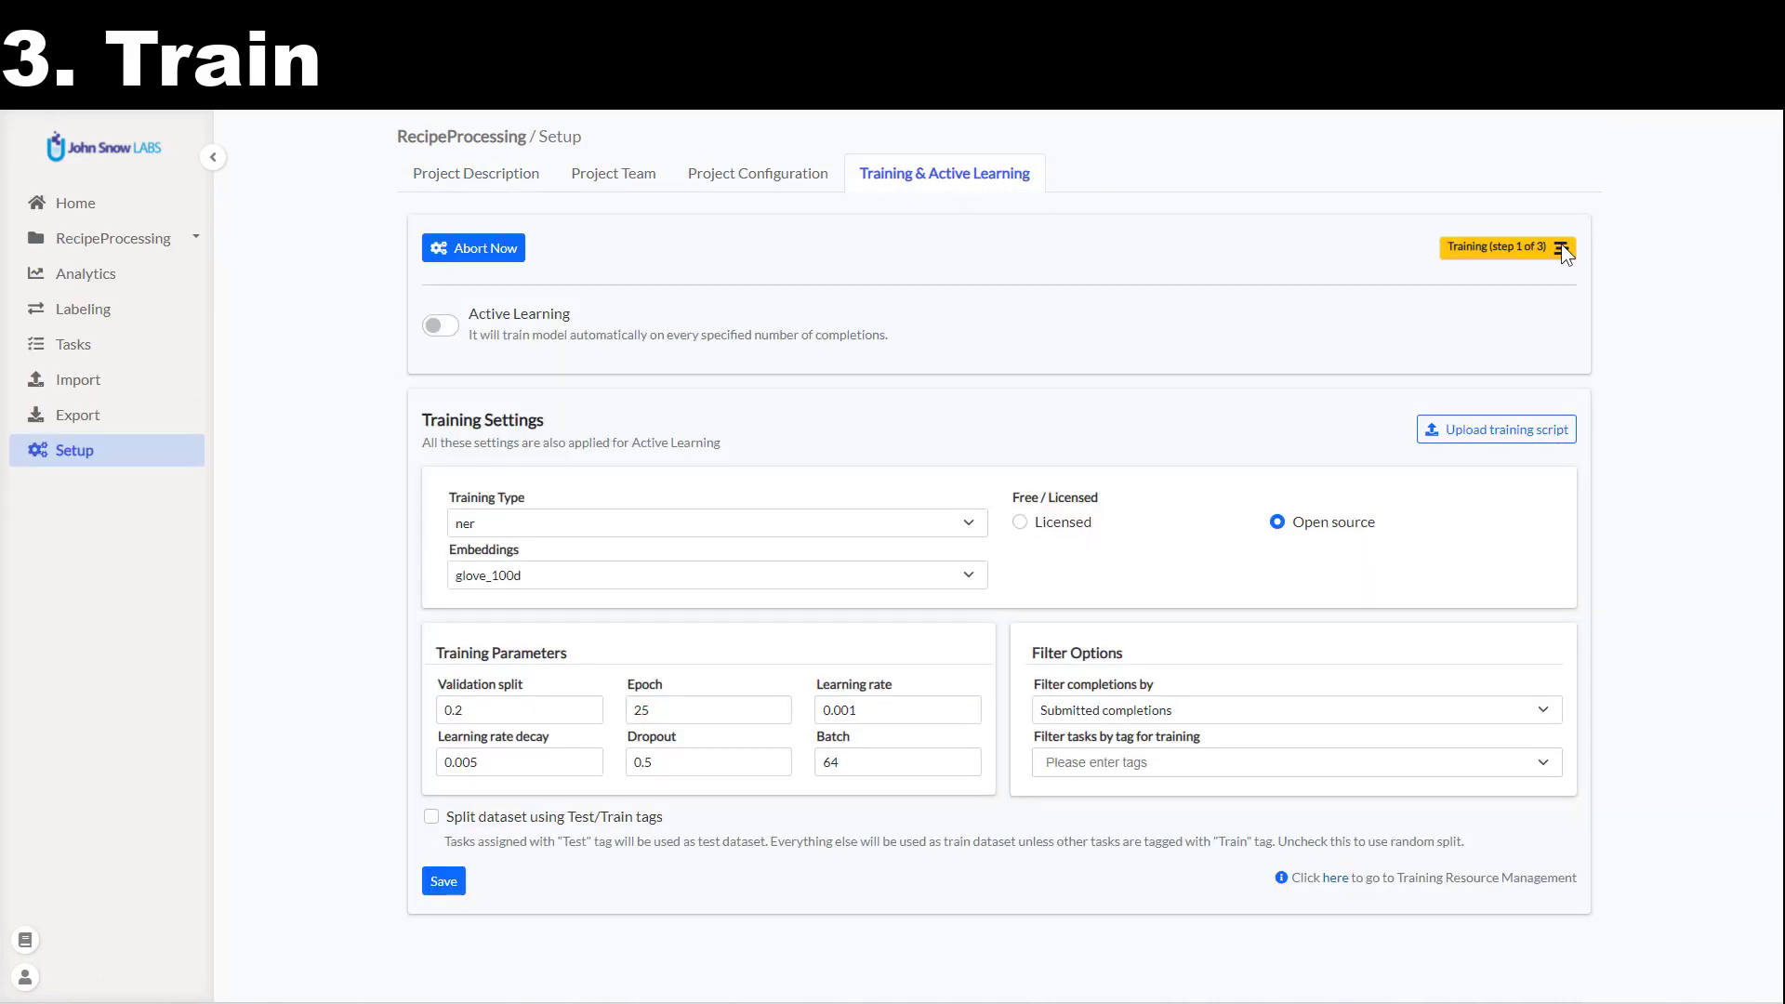
{"action": "left_click", "coordinate": [1563, 249]}
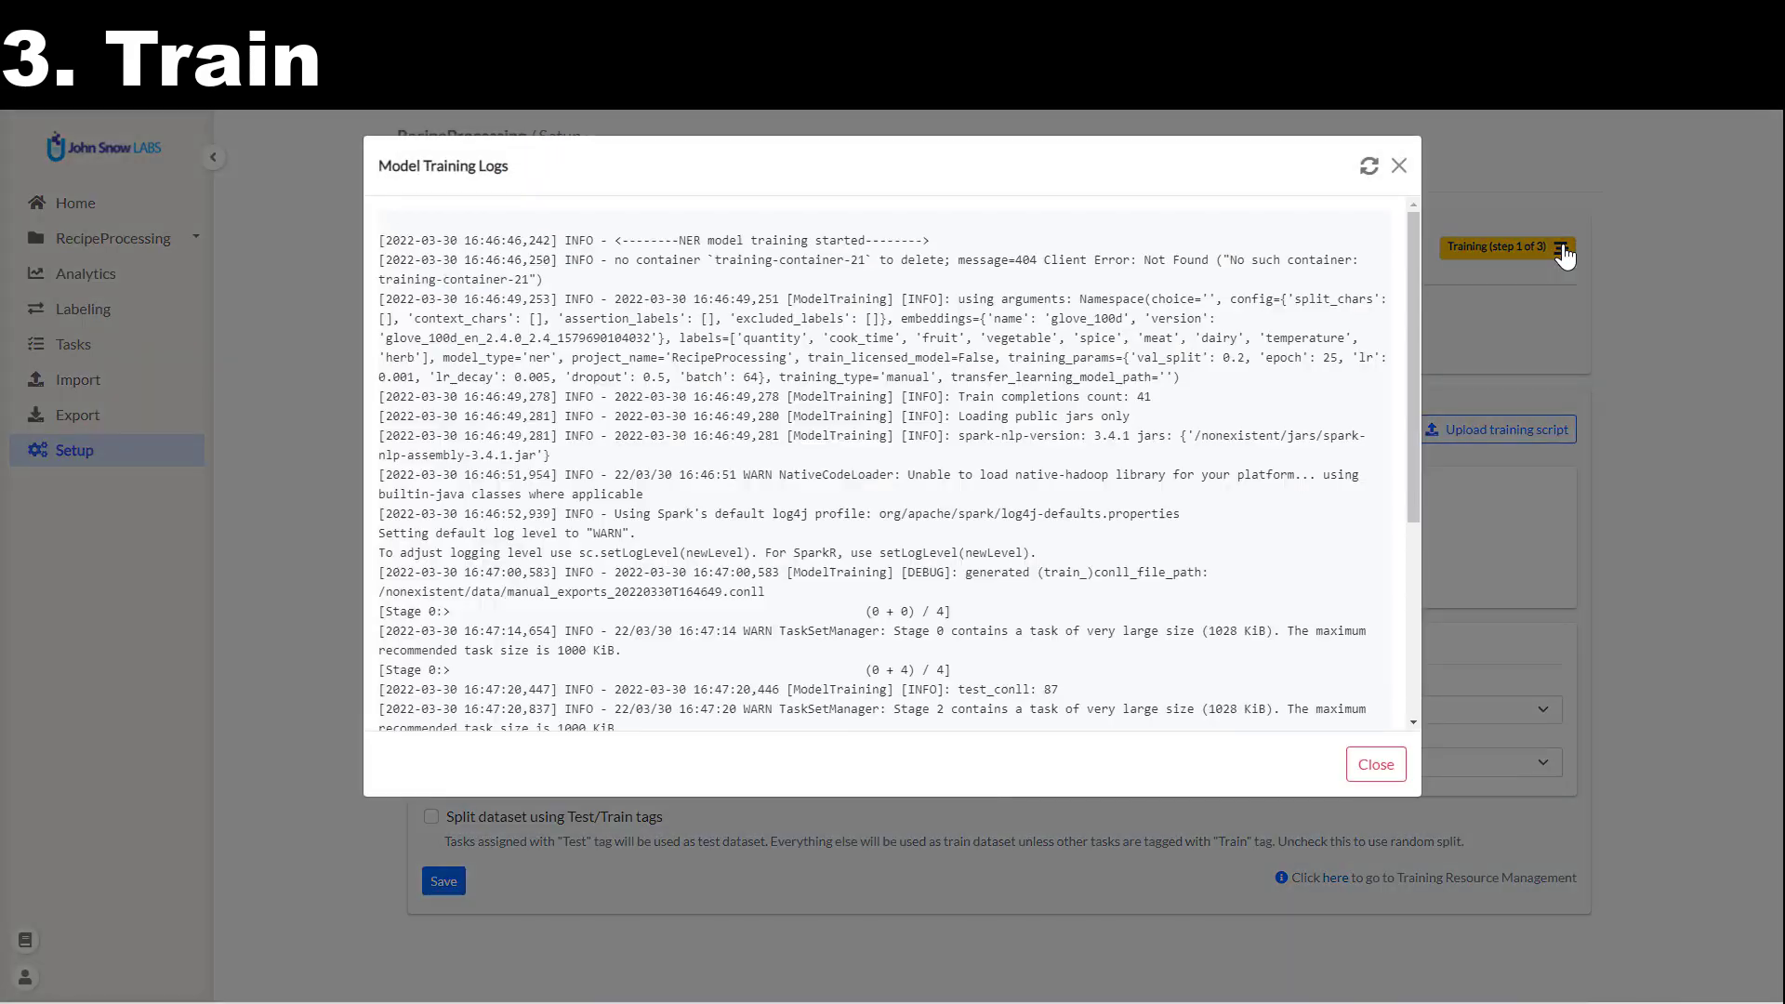
{"action": "left_click_drag", "start_coordinate": [1414, 287], "coordinate": [1261, 555]}
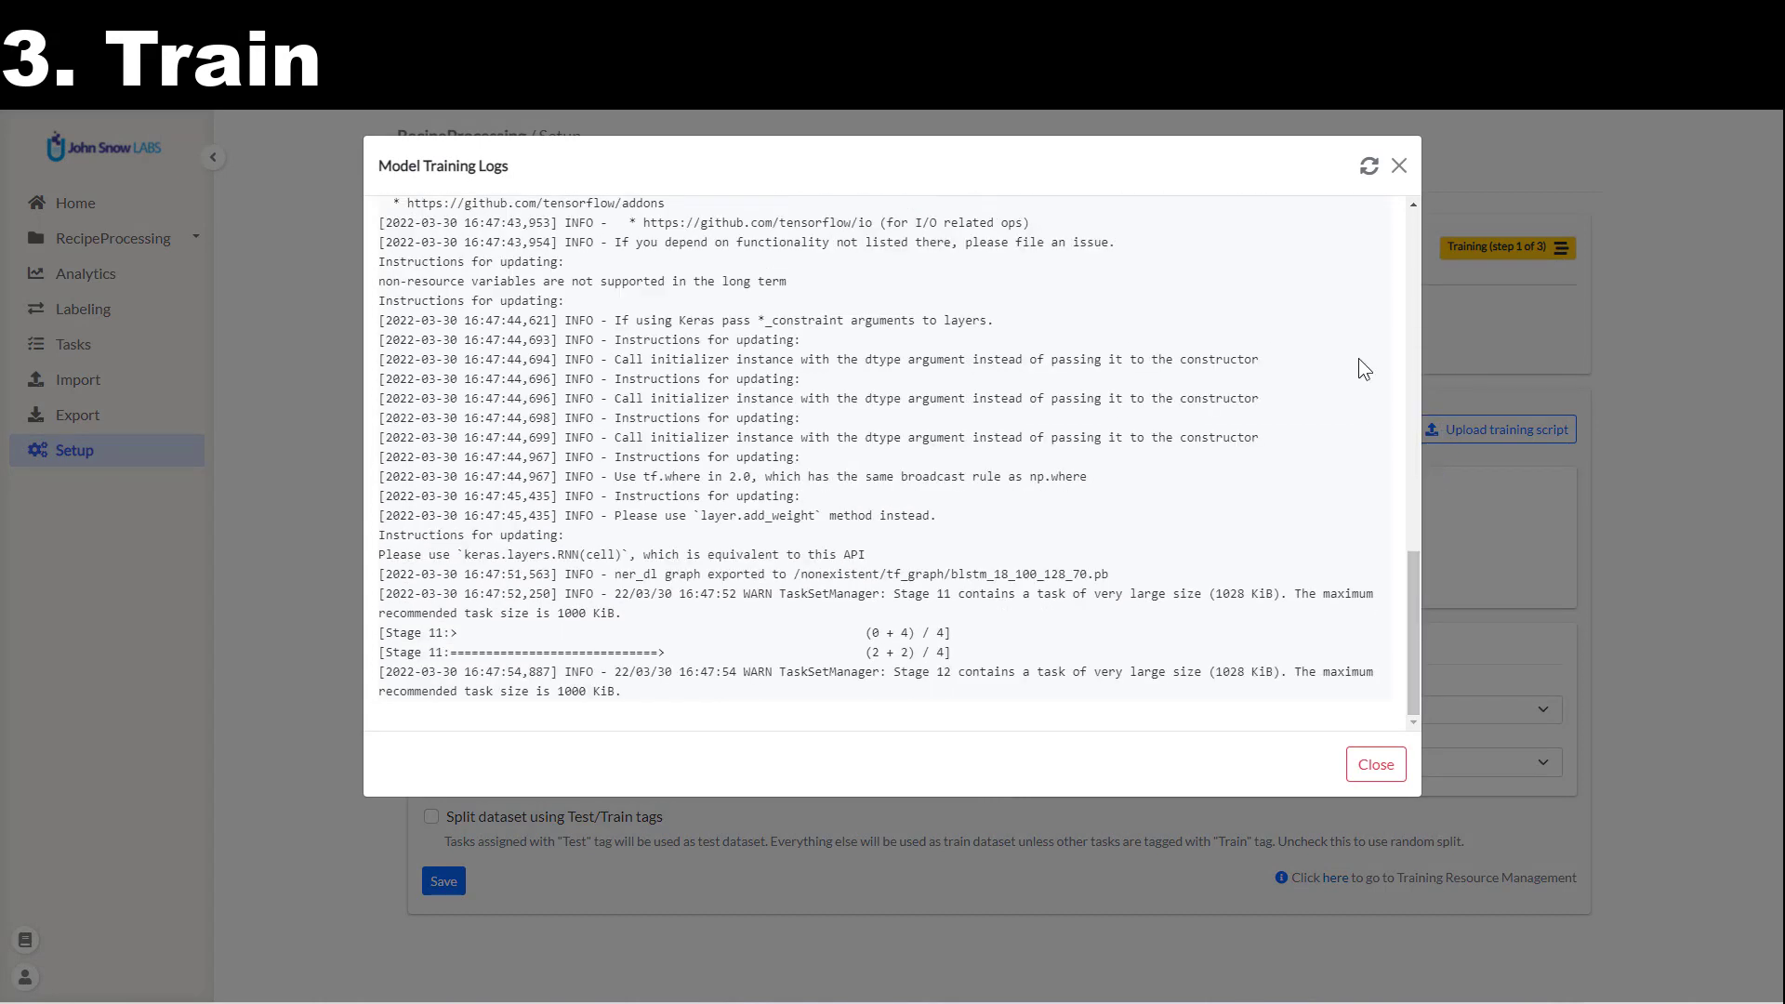
{"action": "left_click", "coordinate": [1396, 167]}
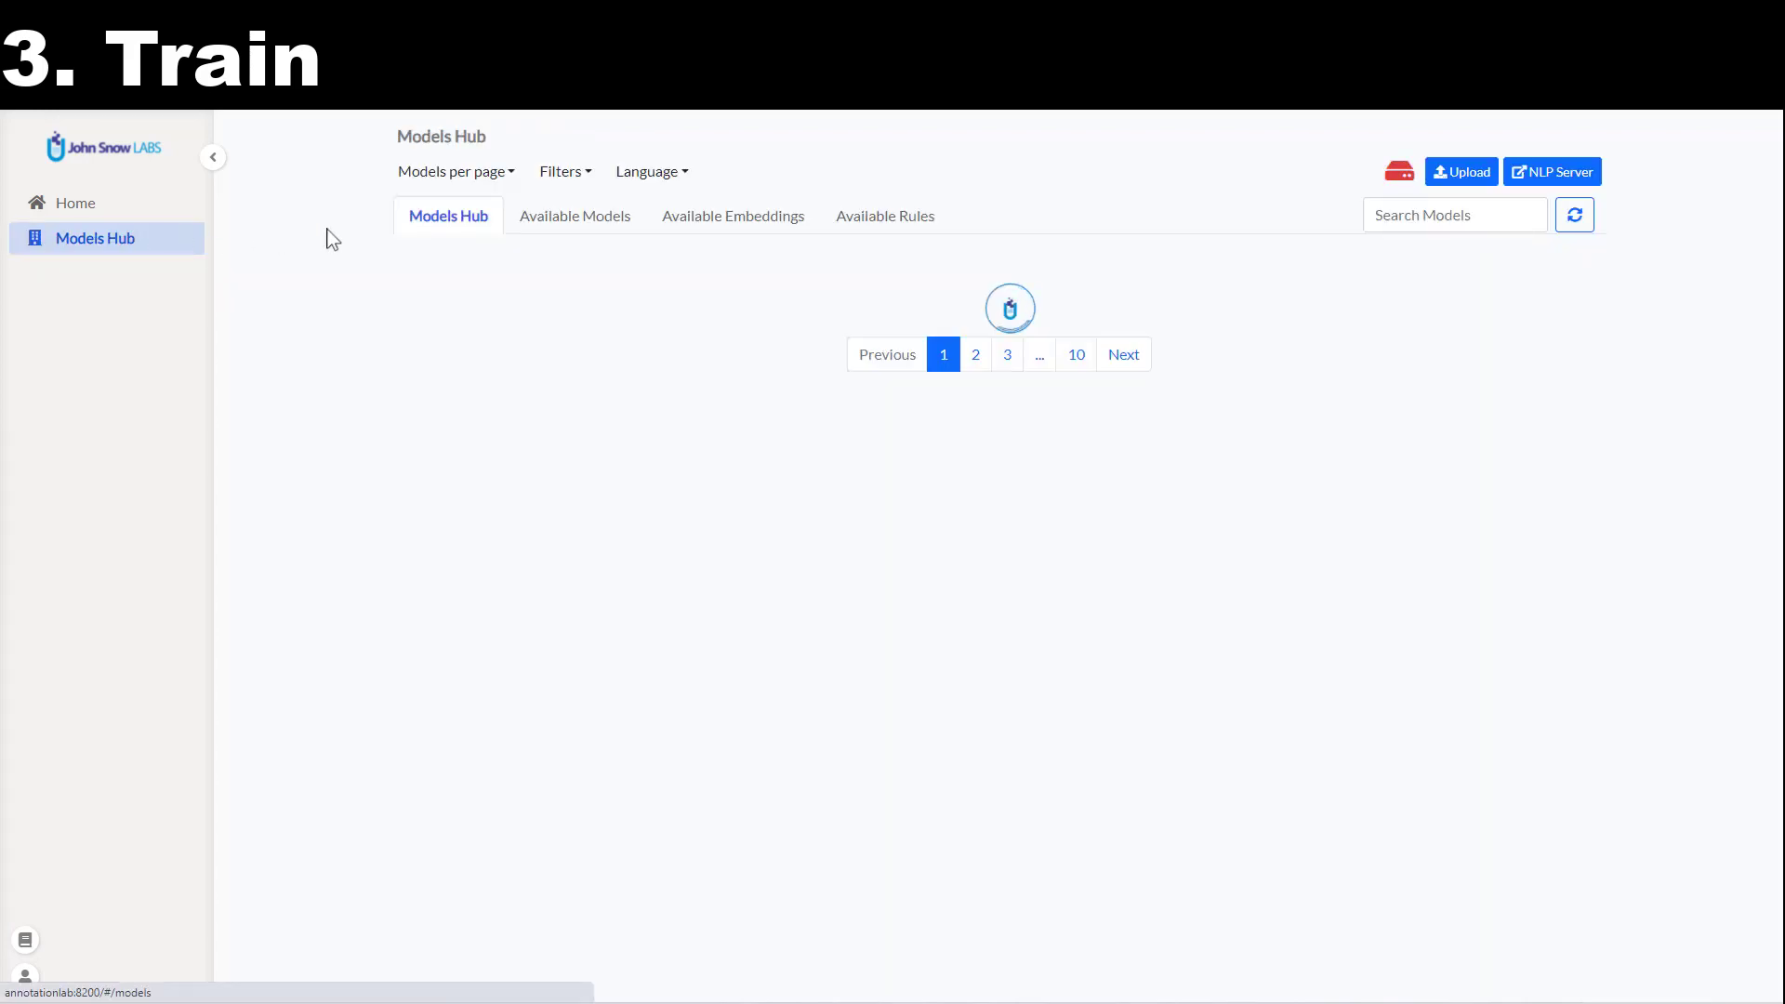
Download the trained ner_RecipeProcessing.model from the Models Hub's Available Models list.
{"action": "left_click", "coordinate": [569, 233]}
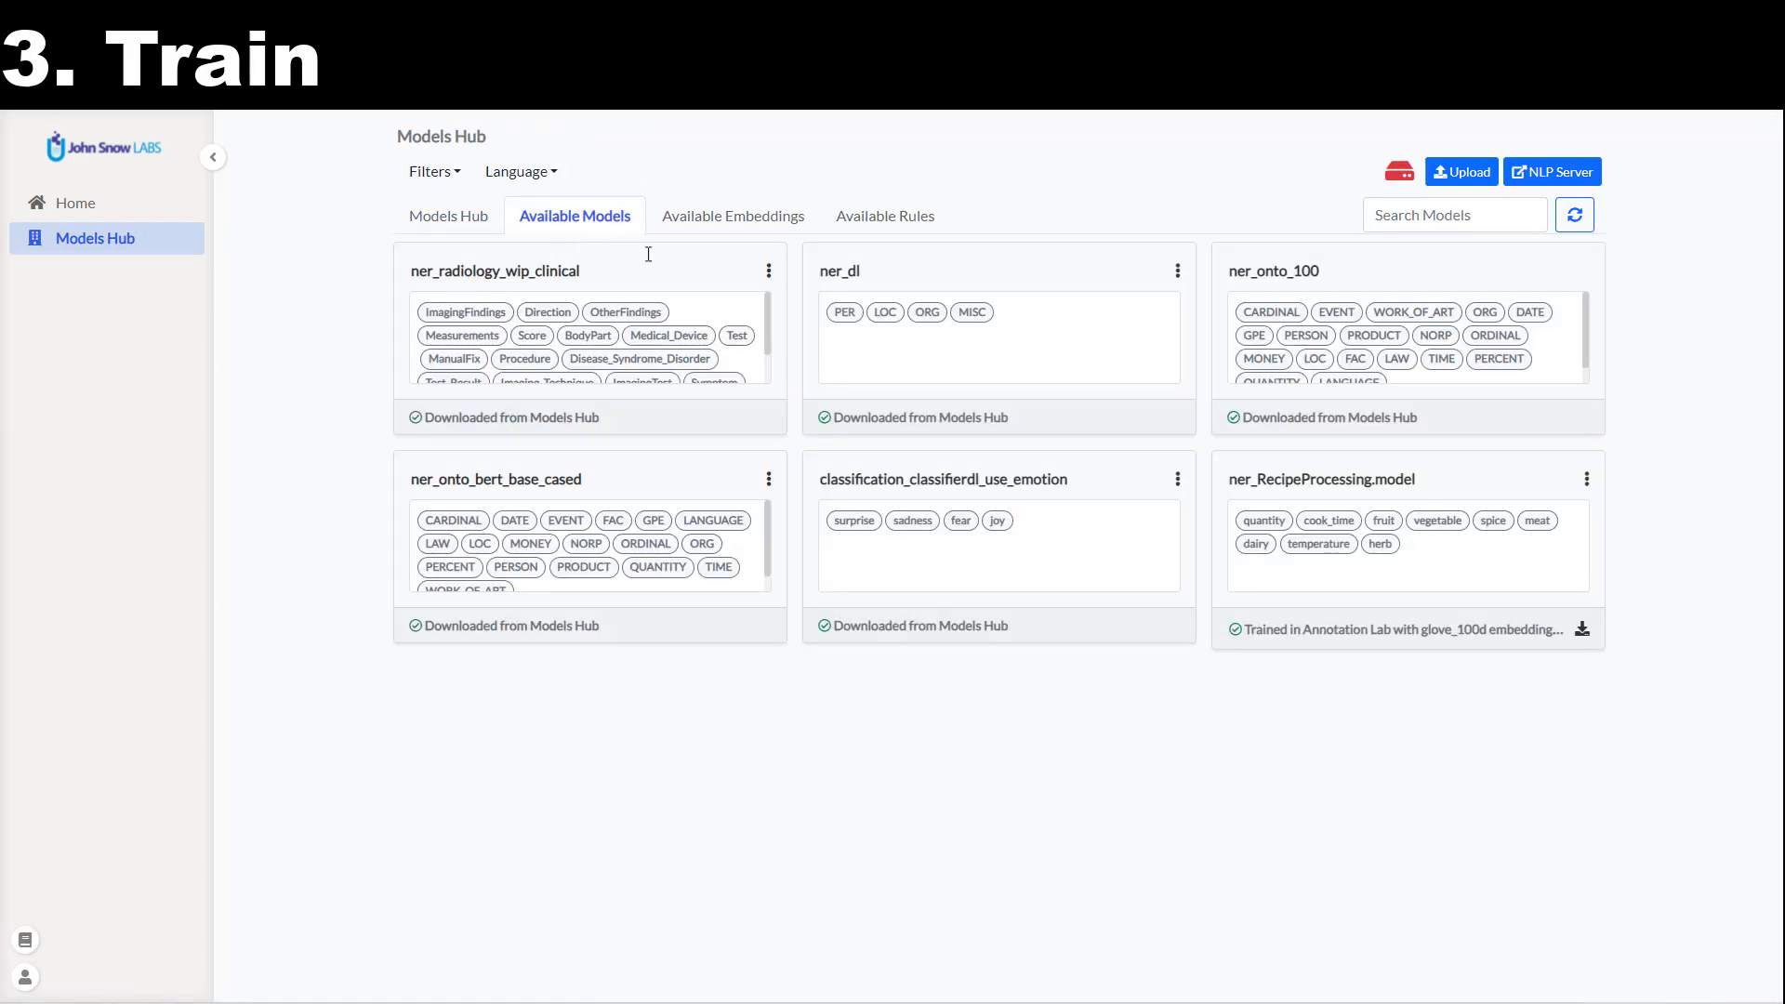
{"action": "left_click", "coordinate": [1583, 632]}
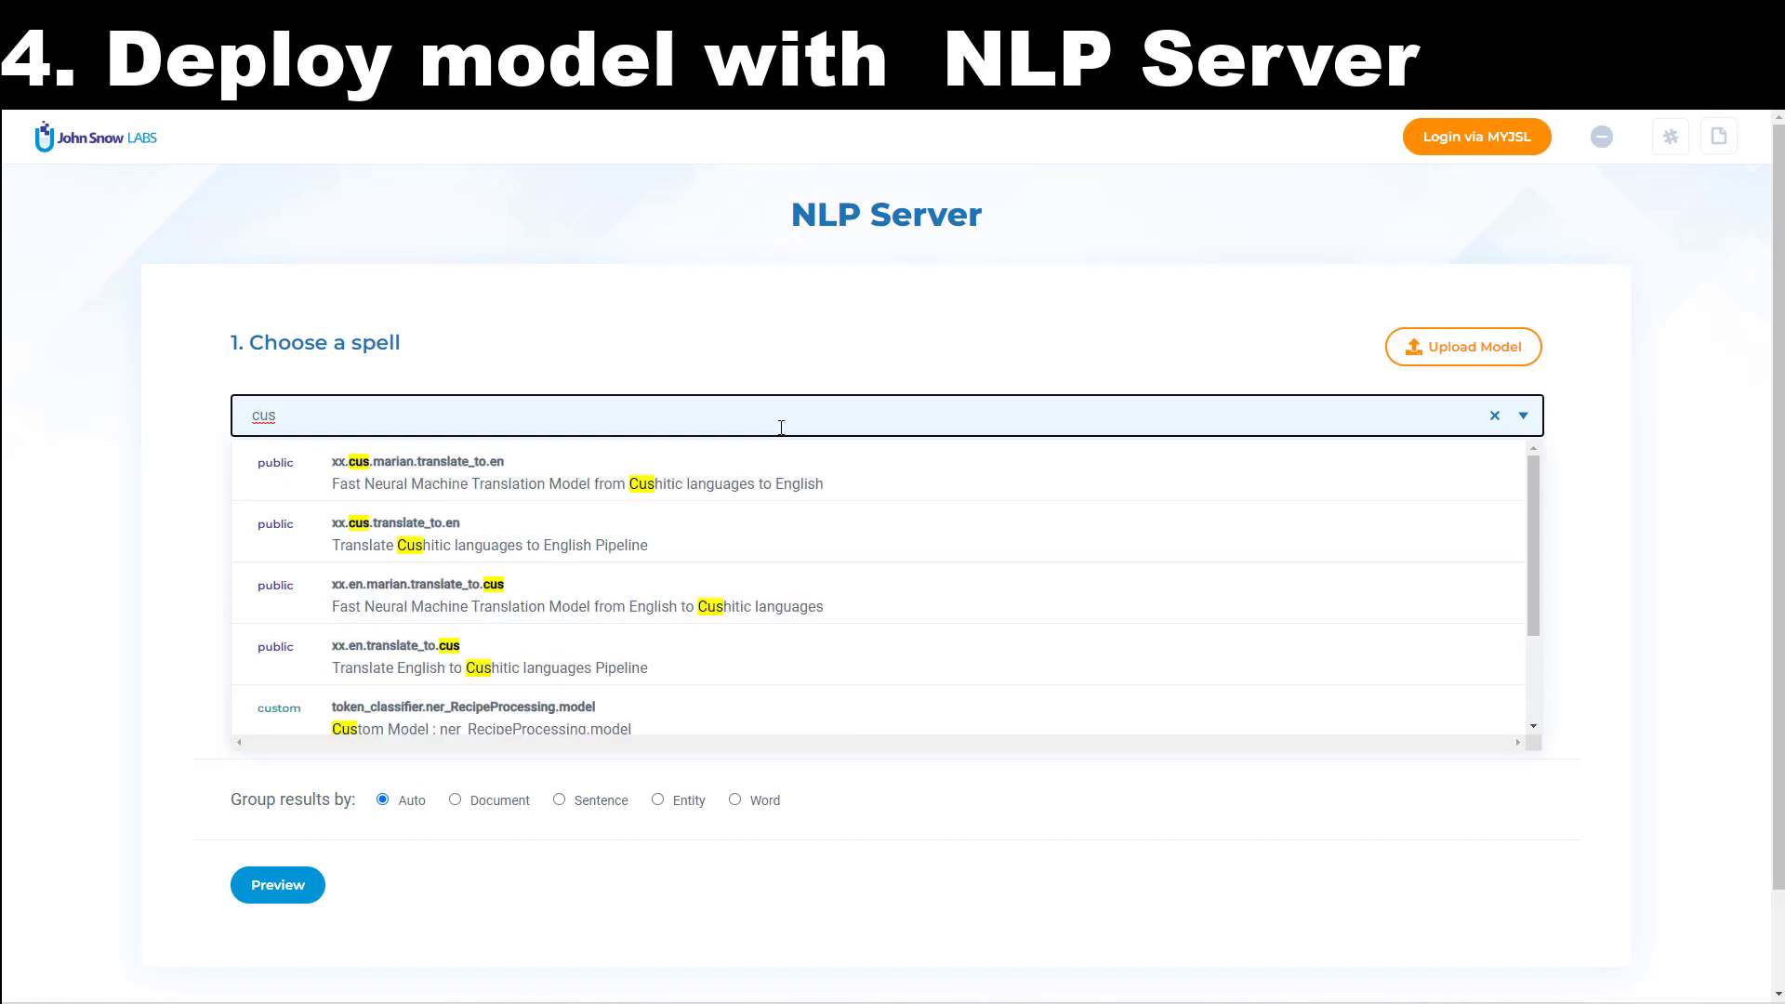
Run the custom token_classifier.ner_RecipeProcessing.model spell on the pasted squash recipe text.
{"action": "type", "text": "tom"}
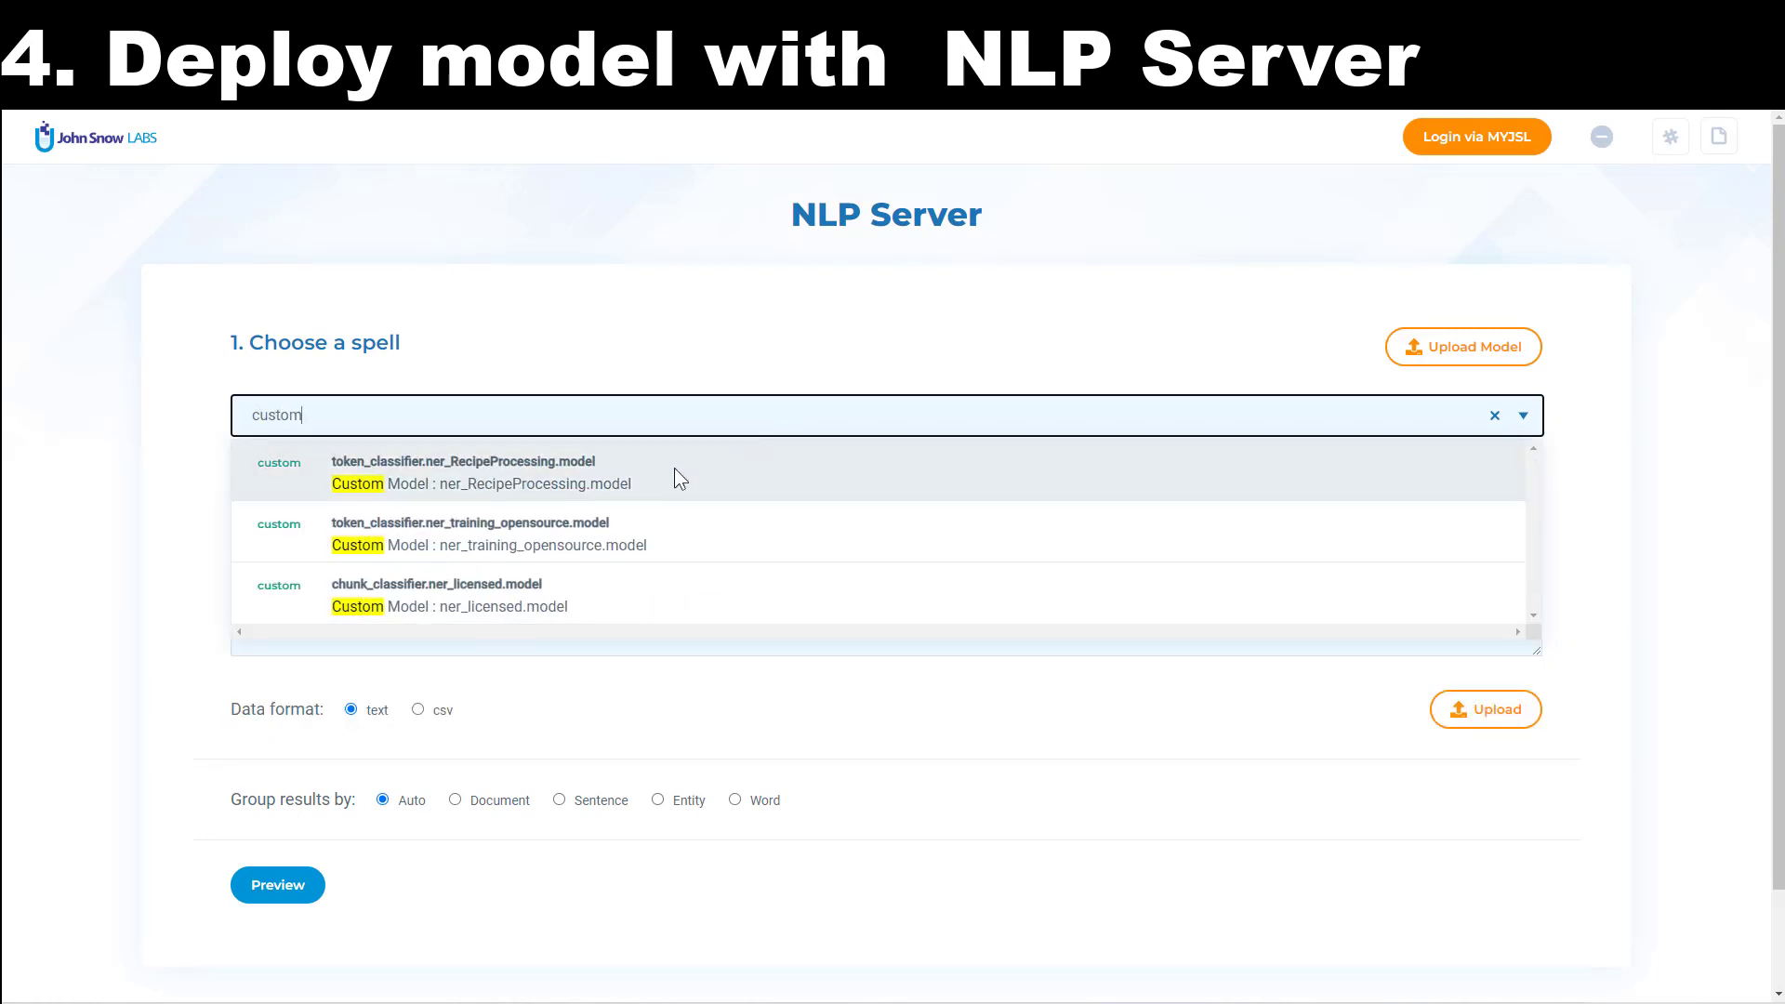
{"action": "left_click", "coordinate": [678, 478]}
{"action": "left_click", "coordinate": [485, 596]}
{"action": "type", "text": "Preheat oven to 425F. Line a large baking sheet with parchment, lightly spray with oil. Slice the squash in half lengthwise and scoop out the seeds with a spoon. Slice the seeded halves into 1/4-inch thick slices (half circles) and place them in a large bowl. In a small bowl combine the parmesan, parsley, thyme and lemon zest. Drizzle the olive oil, garlic, salt and black pepper over the squash slices, tossing toss well to coat. Lay flat on the prepared baking sheets, pour the parmesan mixture over the squash.Bake in the center of the oven until soft and golden brown on the edges, about 25 minutes."}
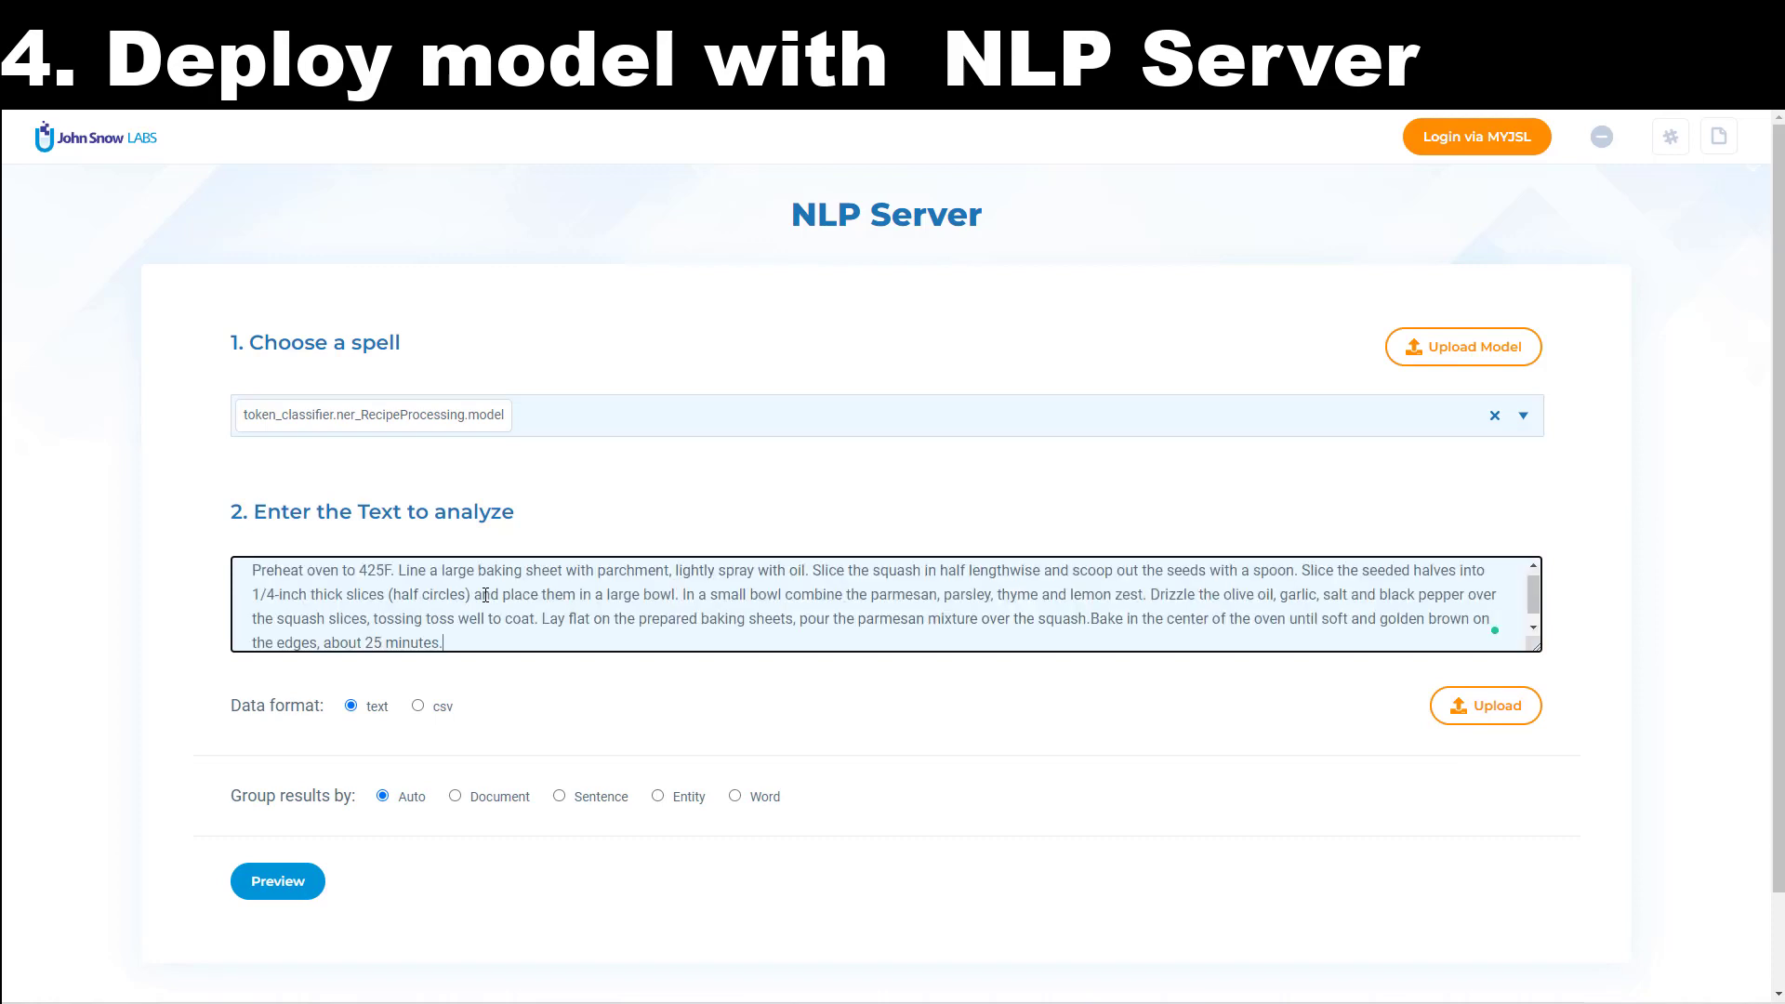
{"action": "left_click", "coordinate": [277, 882]}
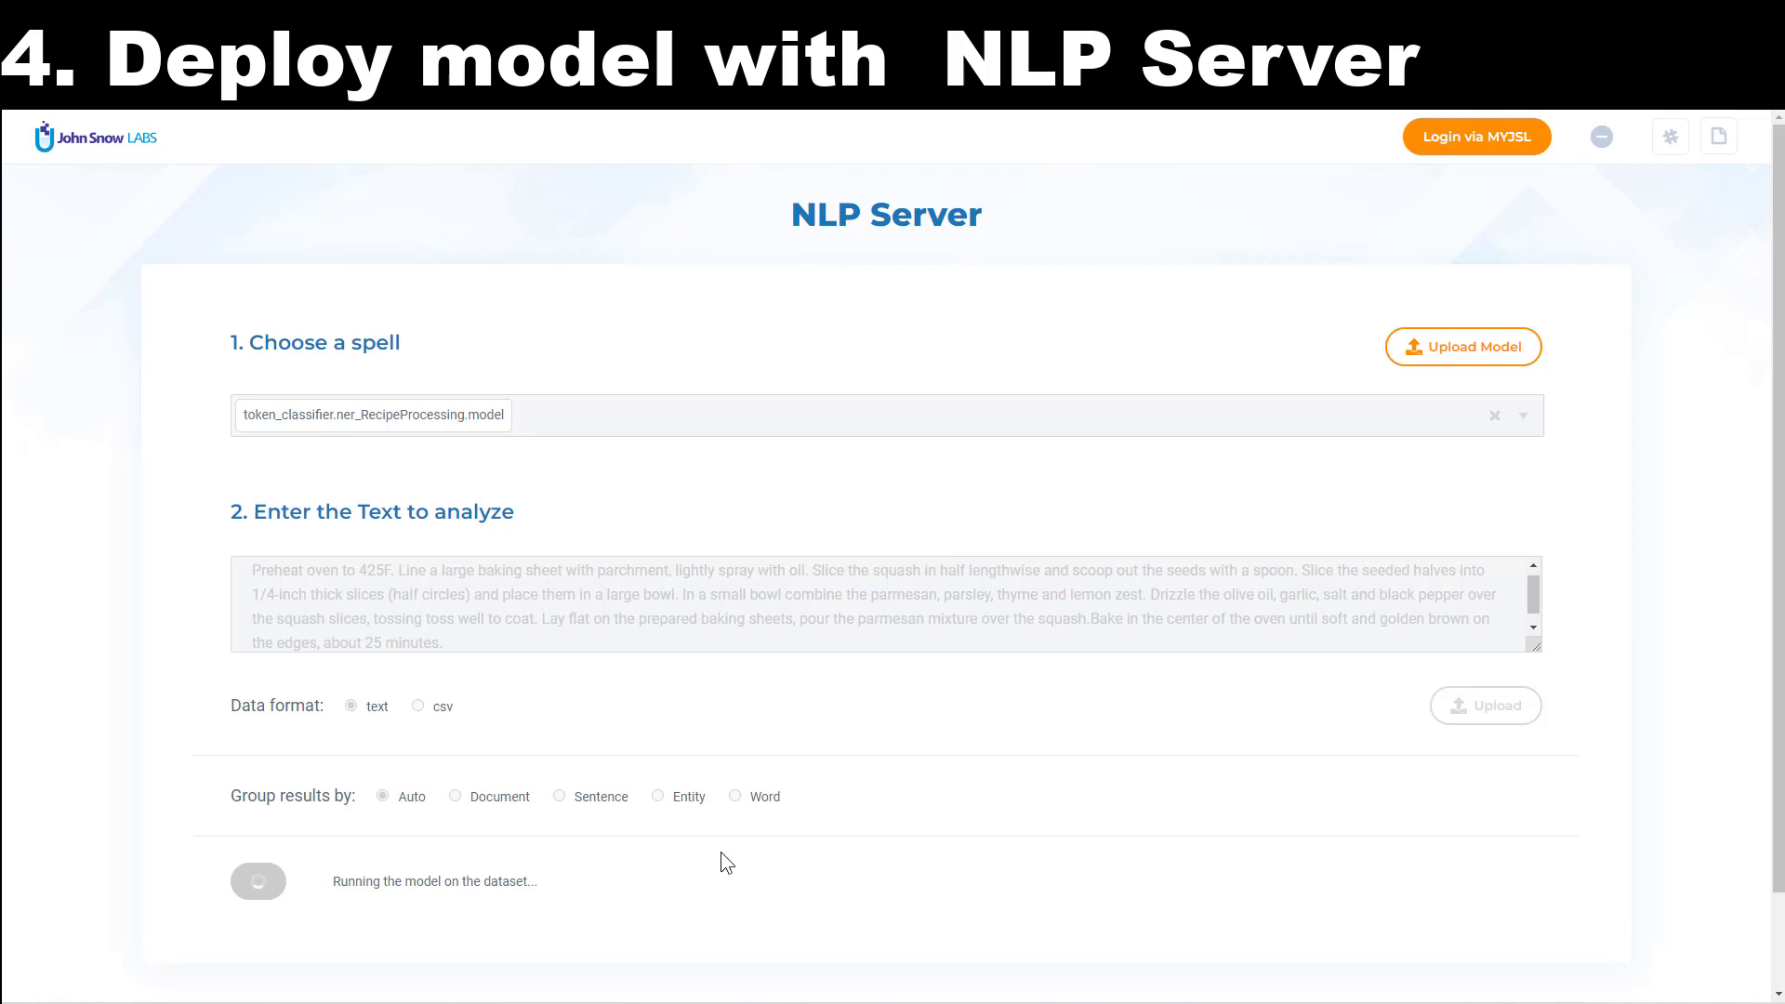
{"action": "scroll", "coordinate": [722, 851], "scroll_direction": "down", "scroll_amount": 3}
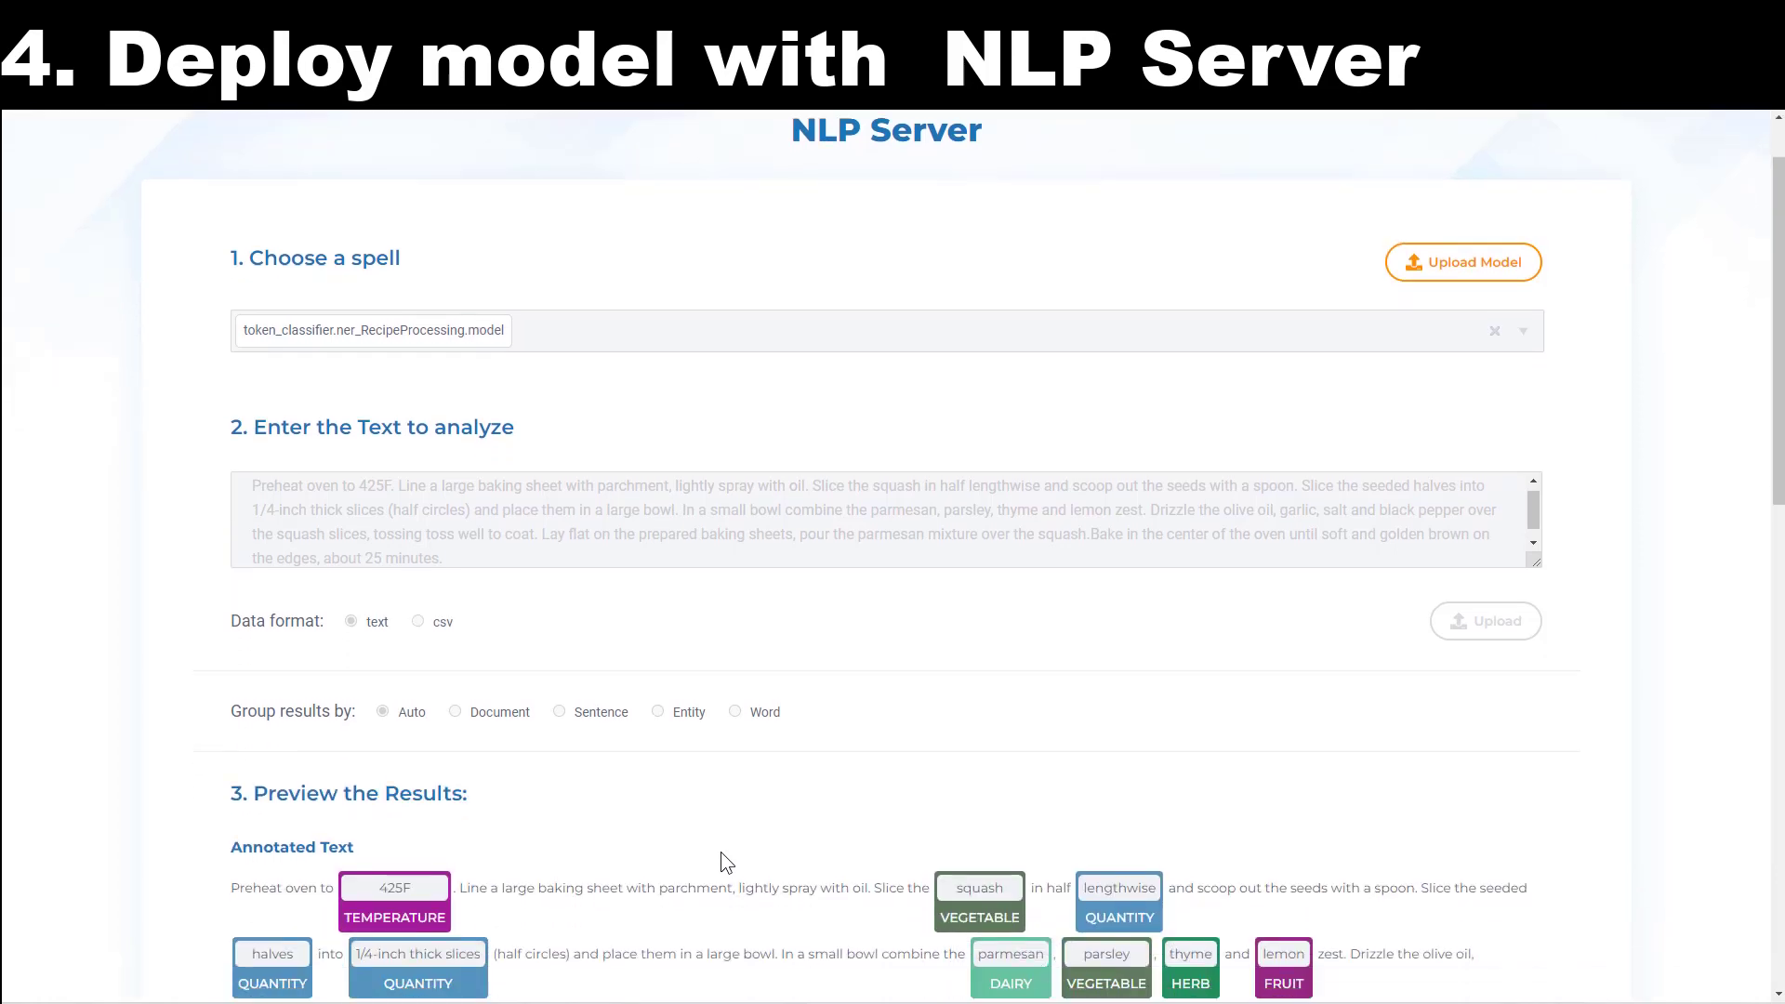
{"action": "scroll", "coordinate": [722, 852], "scroll_direction": "down", "scroll_amount": 2}
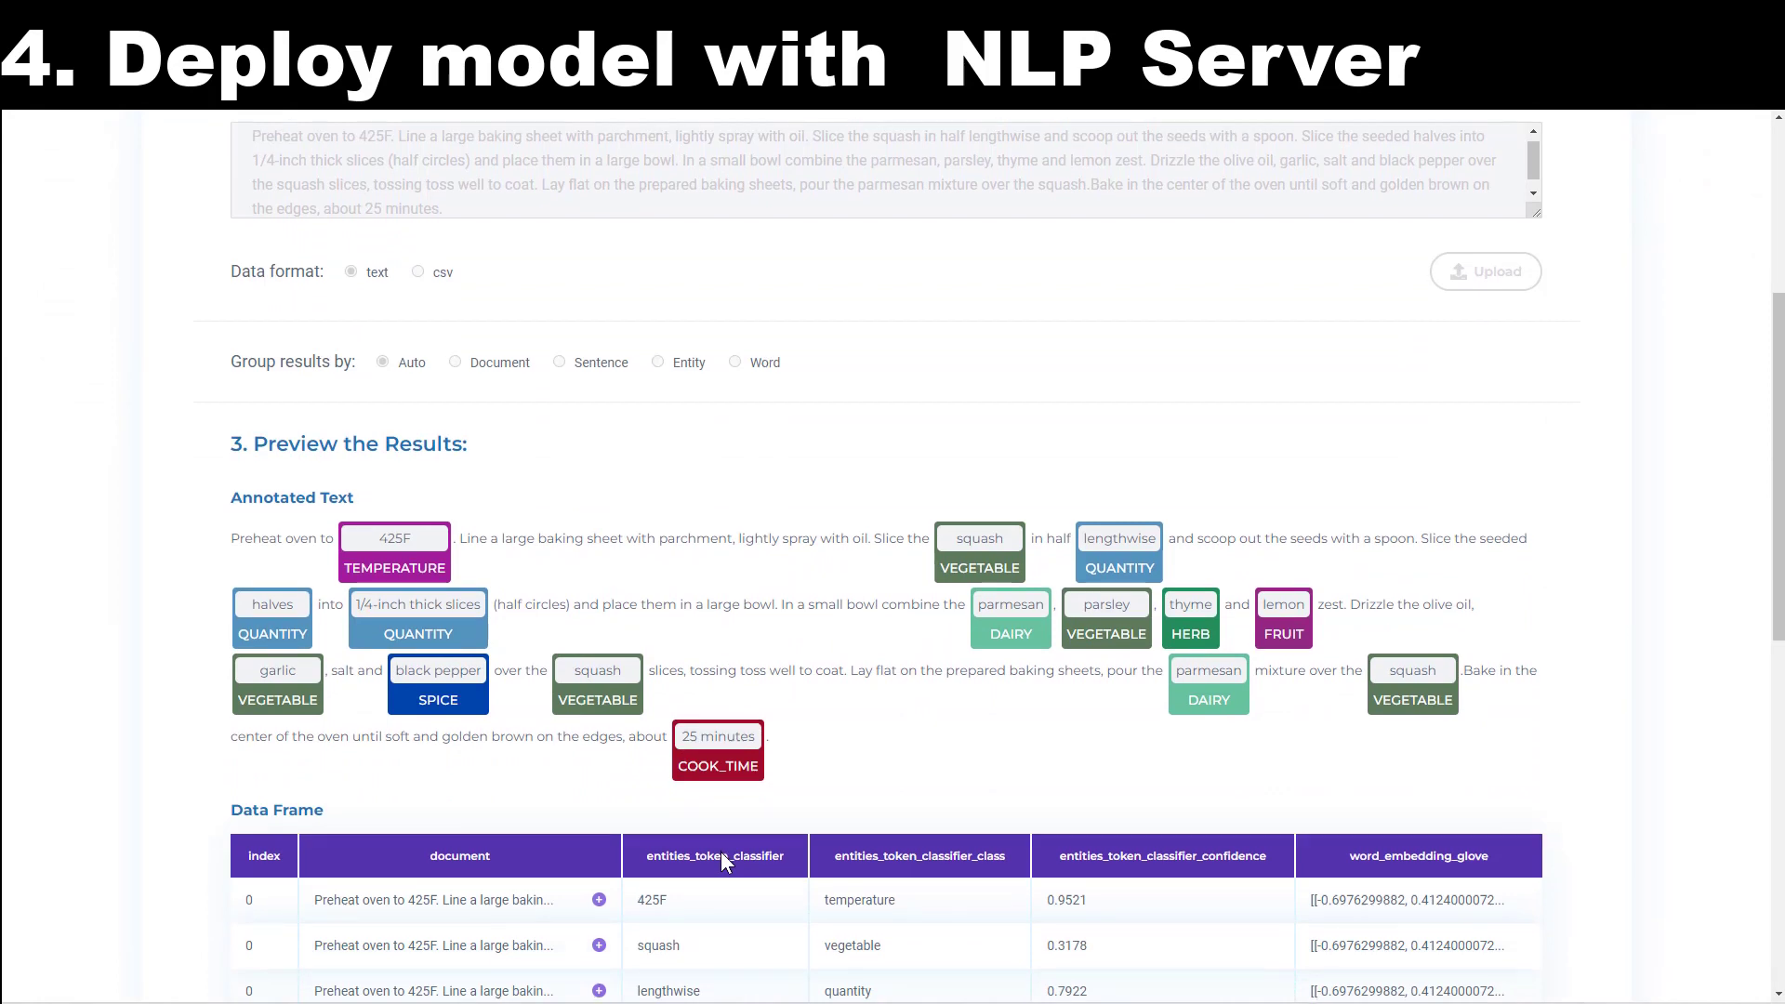
{"action": "scroll", "coordinate": [721, 851], "scroll_direction": "down", "scroll_amount": 2}
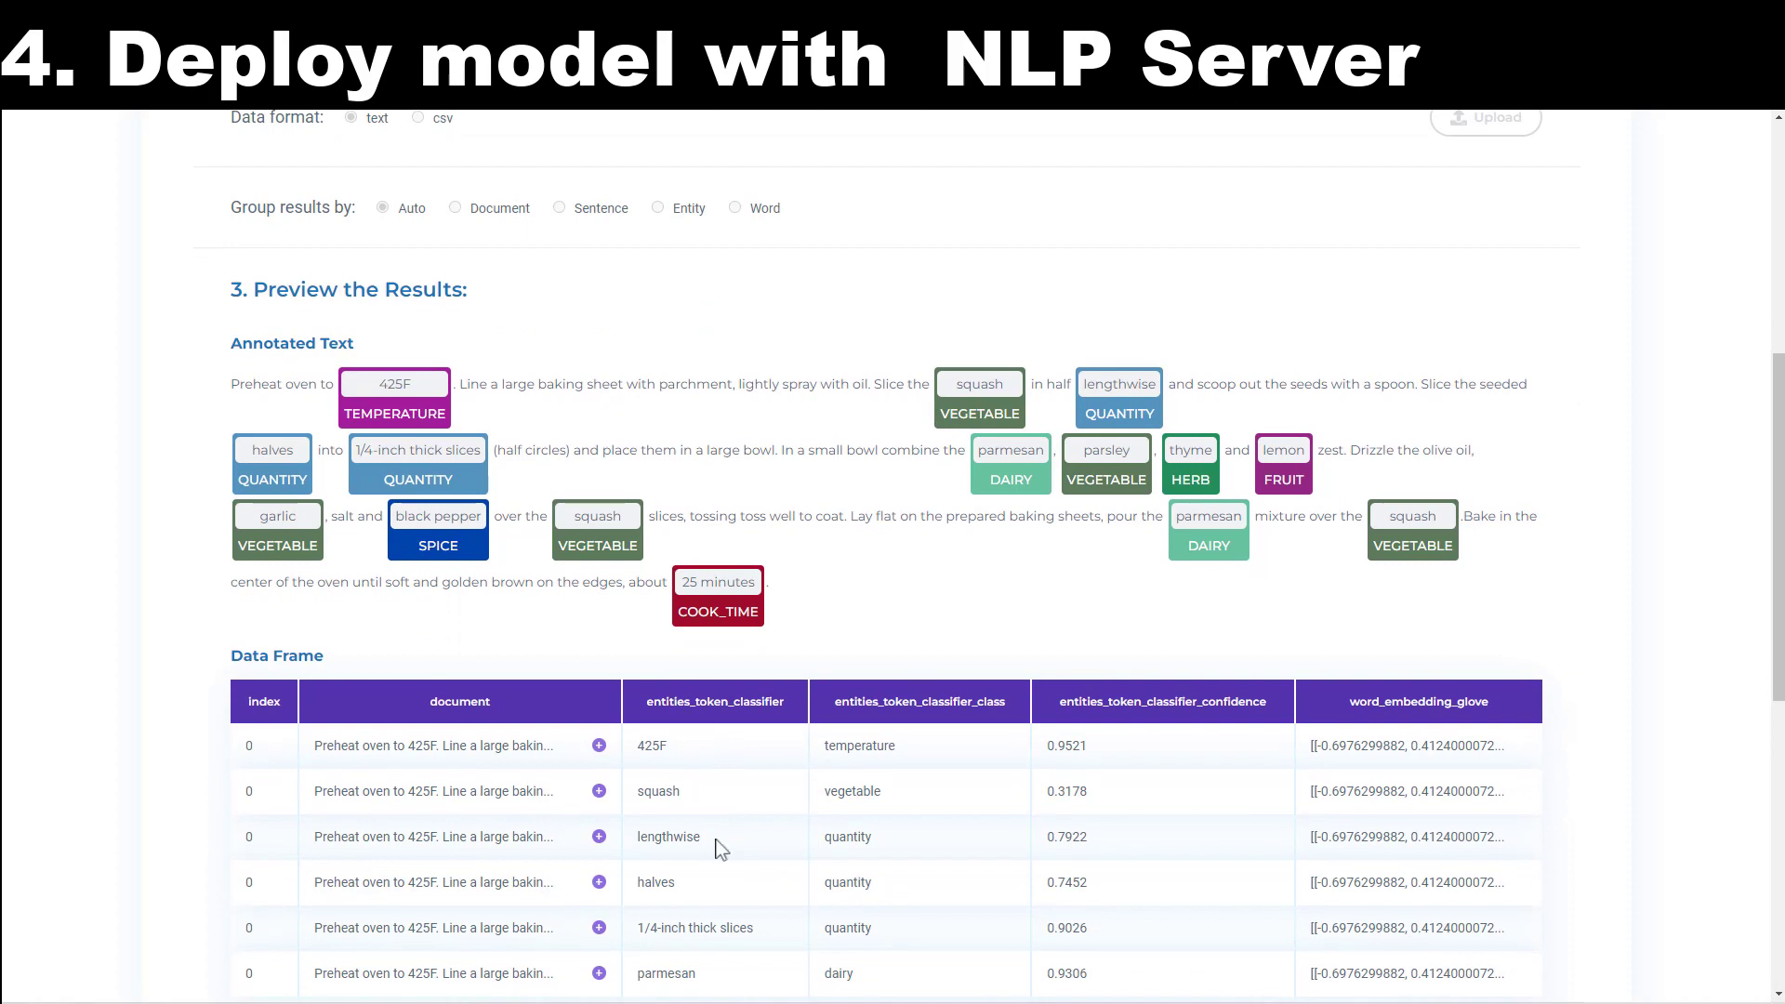
{"action": "scroll", "coordinate": [575, 479], "scroll_direction": "down", "scroll_amount": 7}
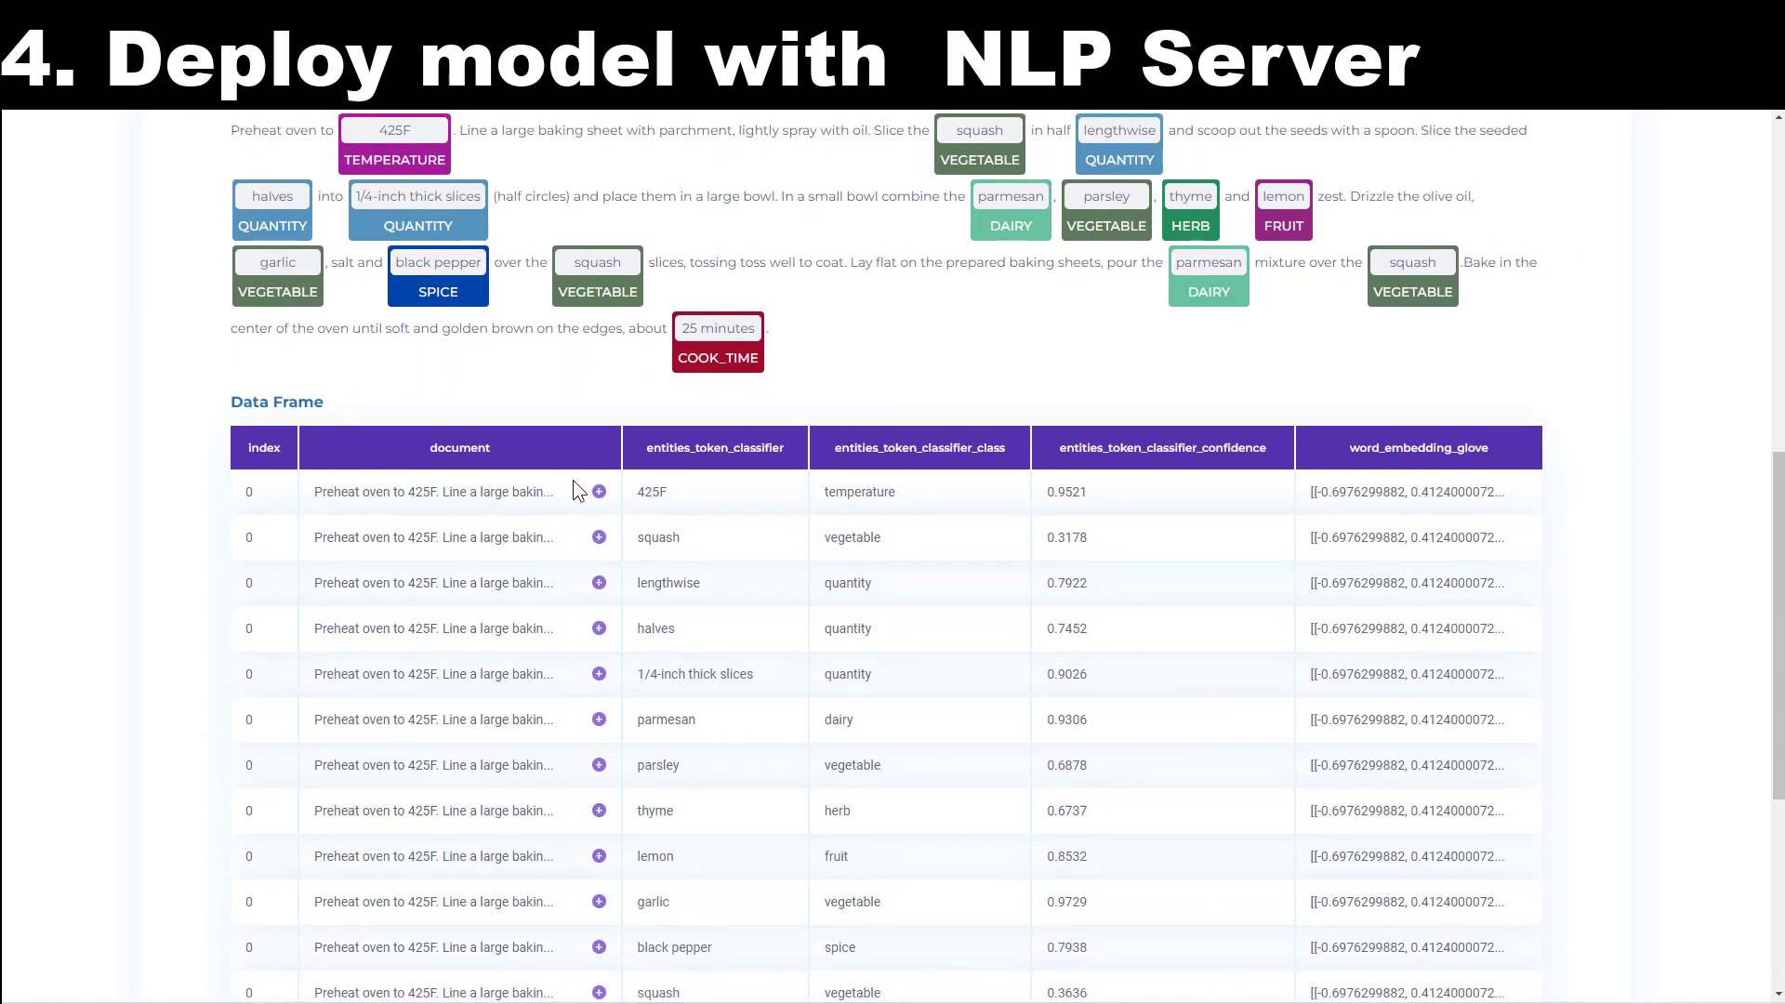
{"action": "scroll", "coordinate": [575, 480], "scroll_direction": "down", "scroll_amount": 1}
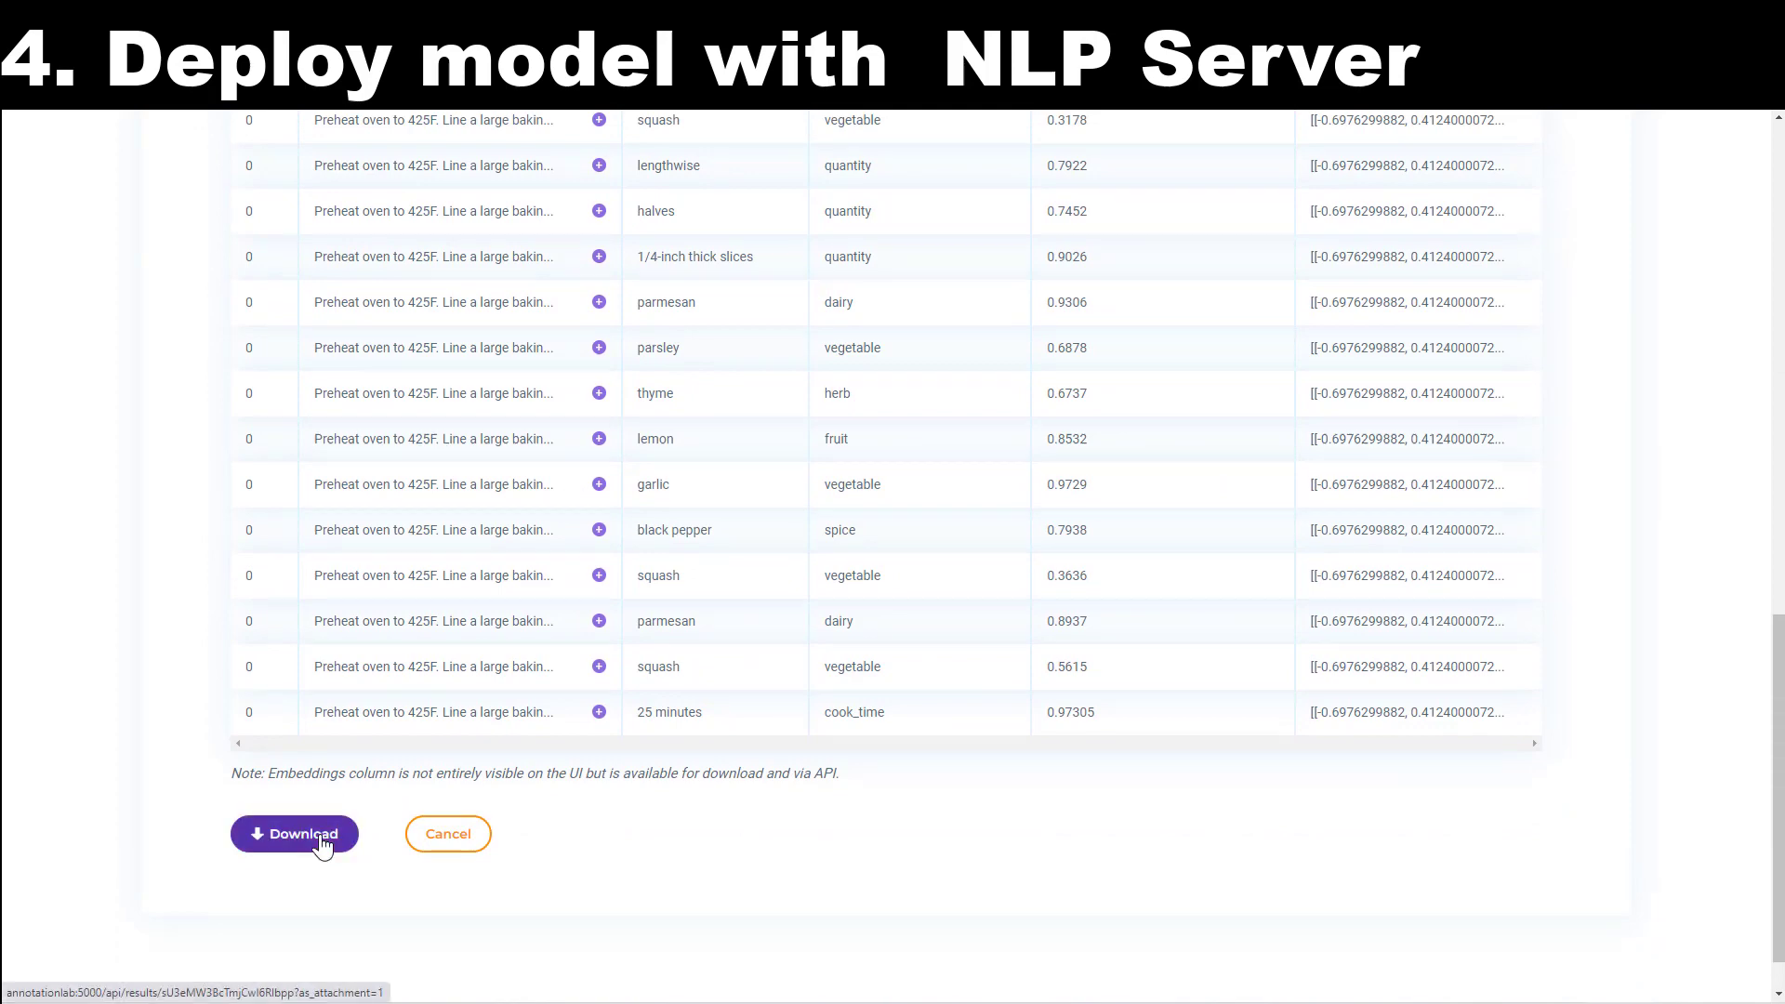
{"action": "left_click_drag", "start_coordinate": [1780, 883], "coordinate": [1780, 379]}
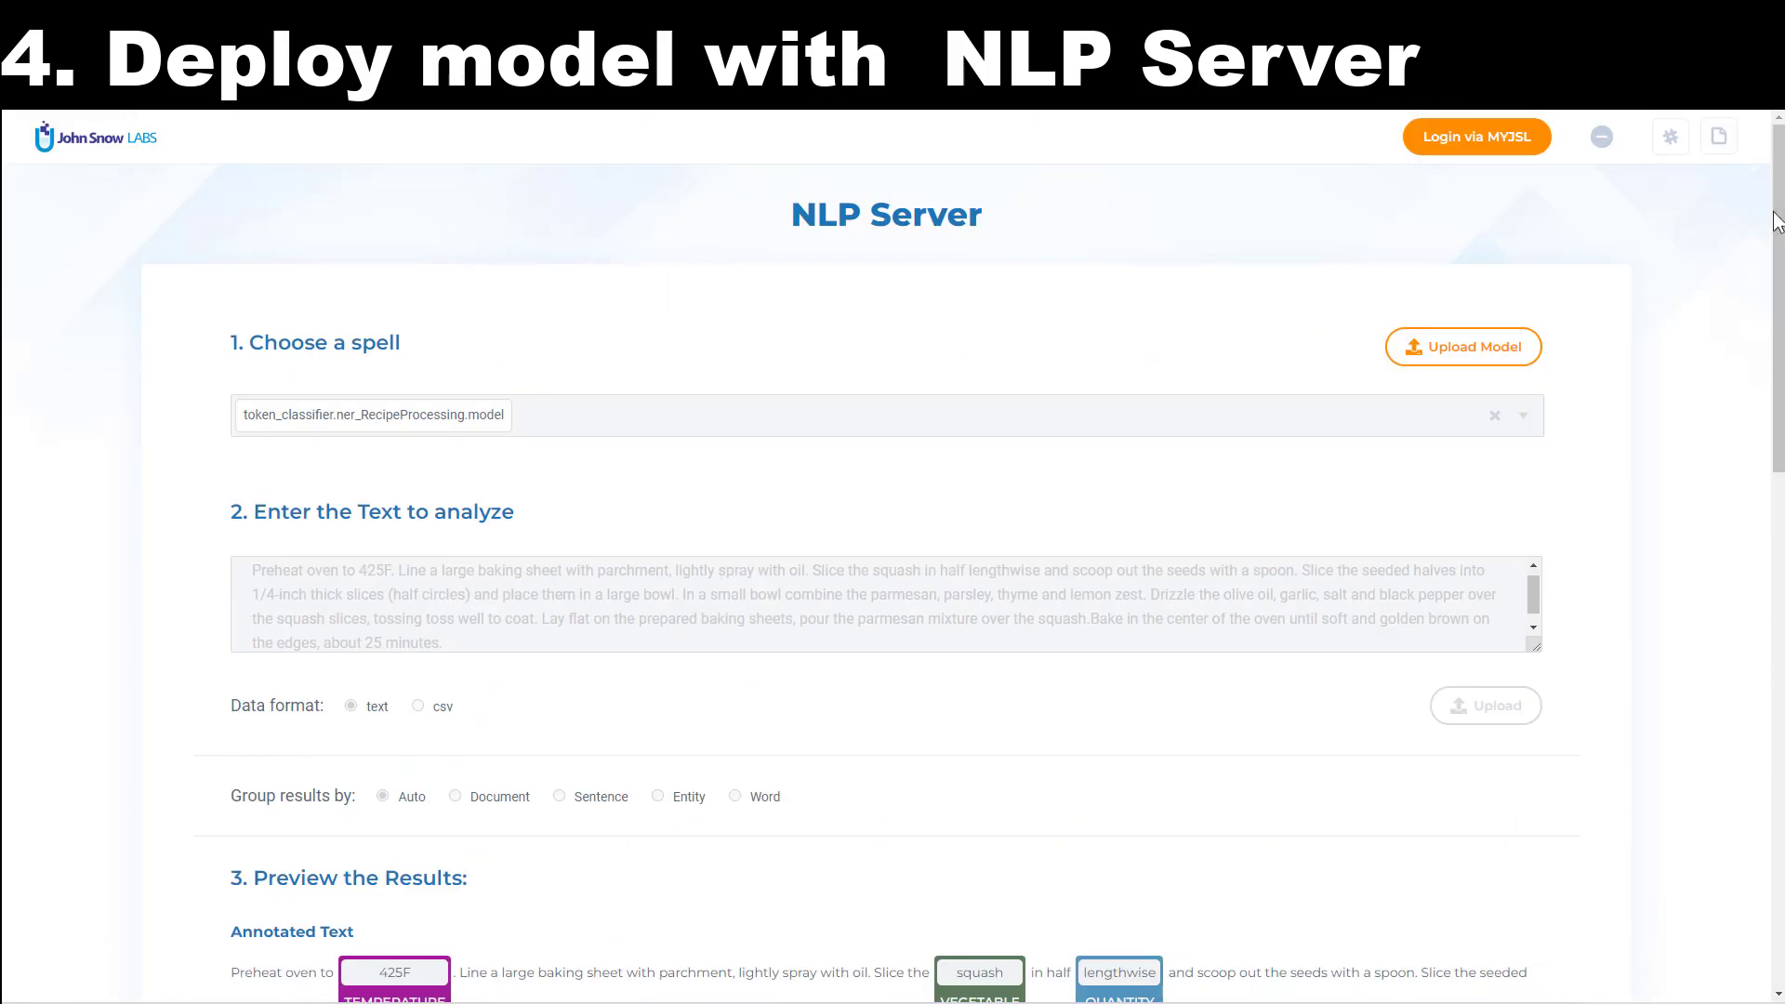
Open the NLP Server API 1.0 docs covering license, results and spells endpoints.
{"action": "left_click", "coordinate": [1725, 147]}
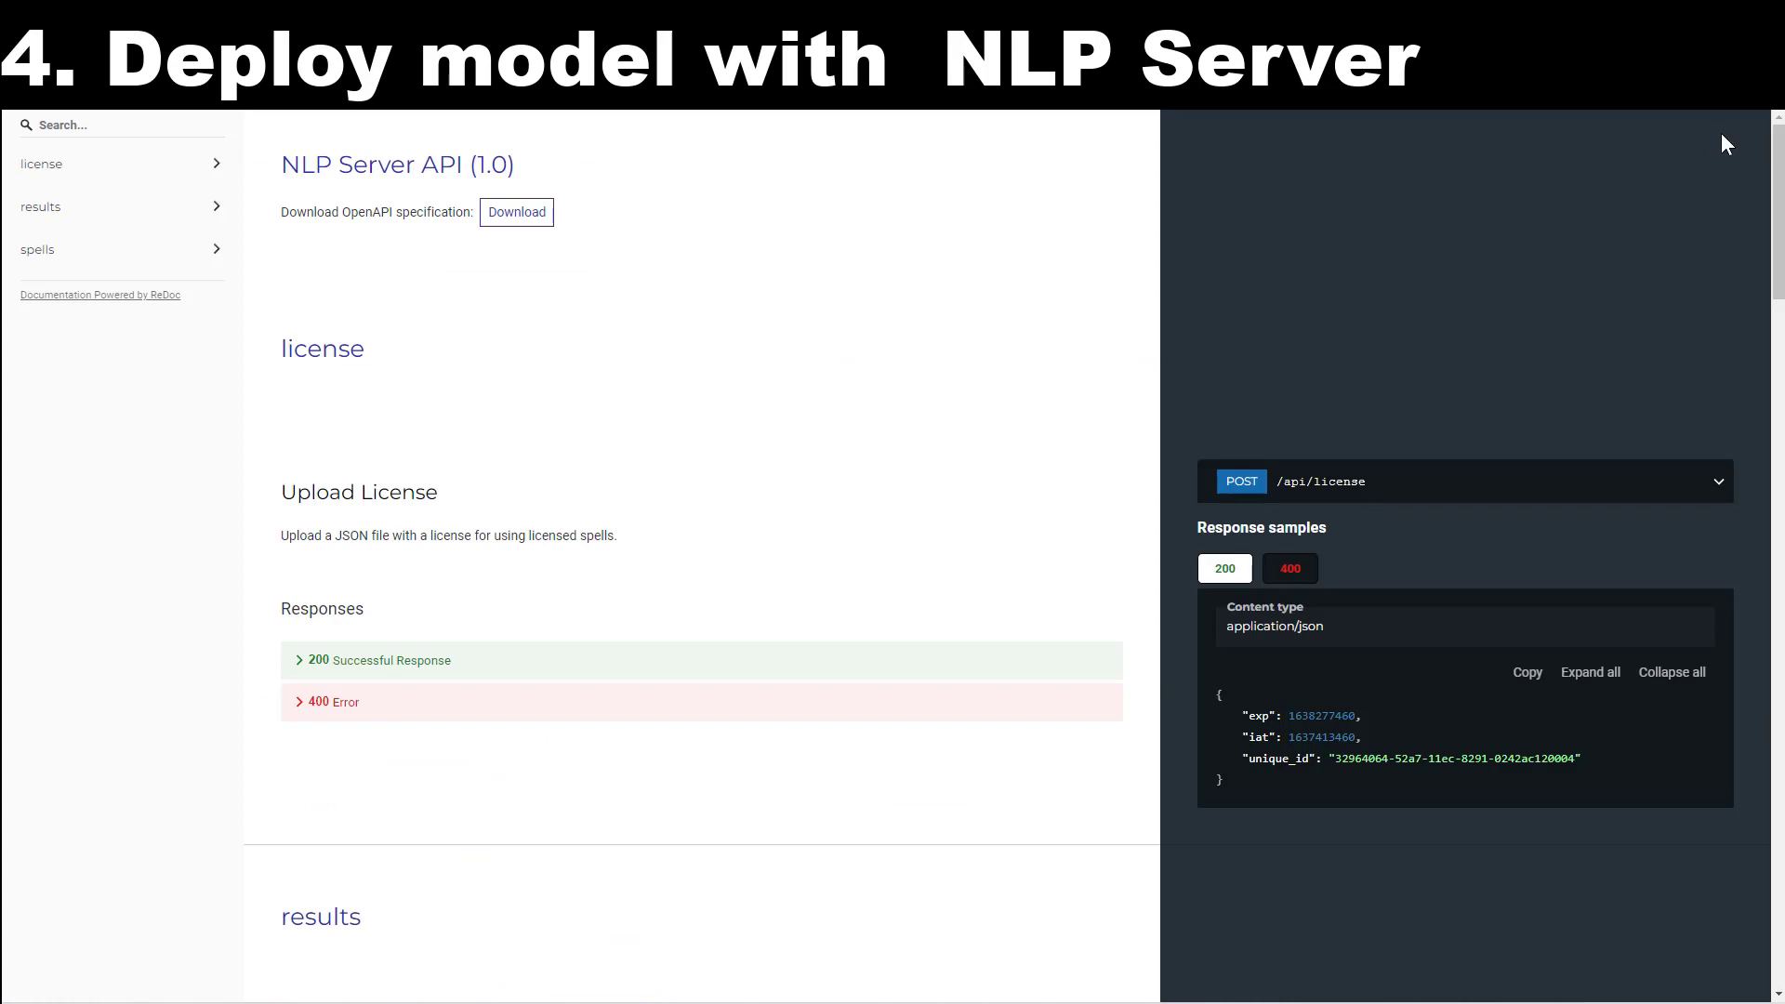